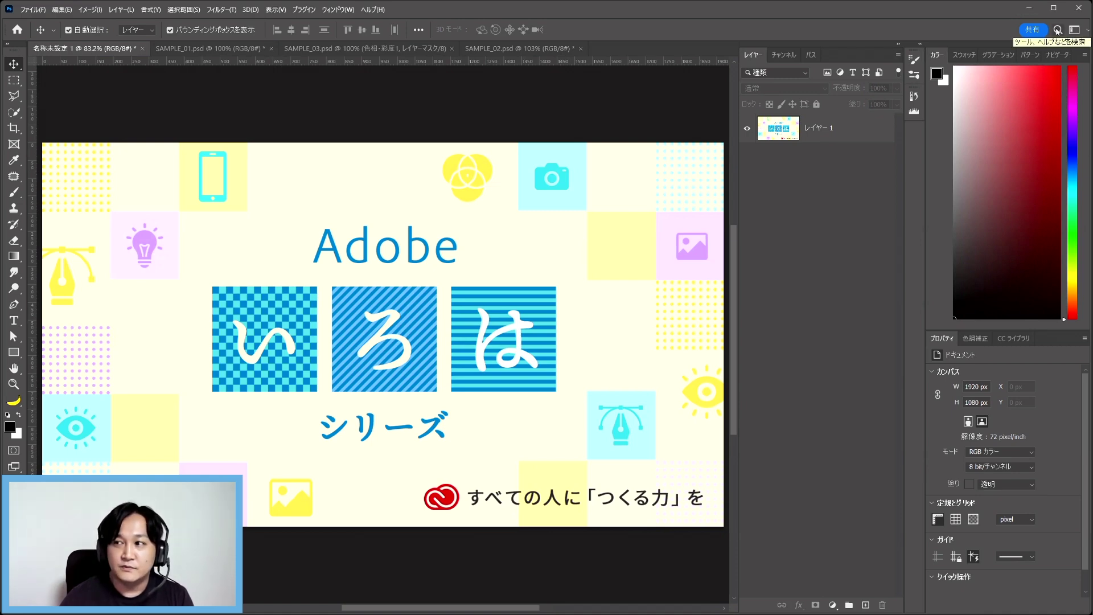
- Open and widen the Discover panel, browse to the hands-on tutorials, then close it
click(1057, 30)
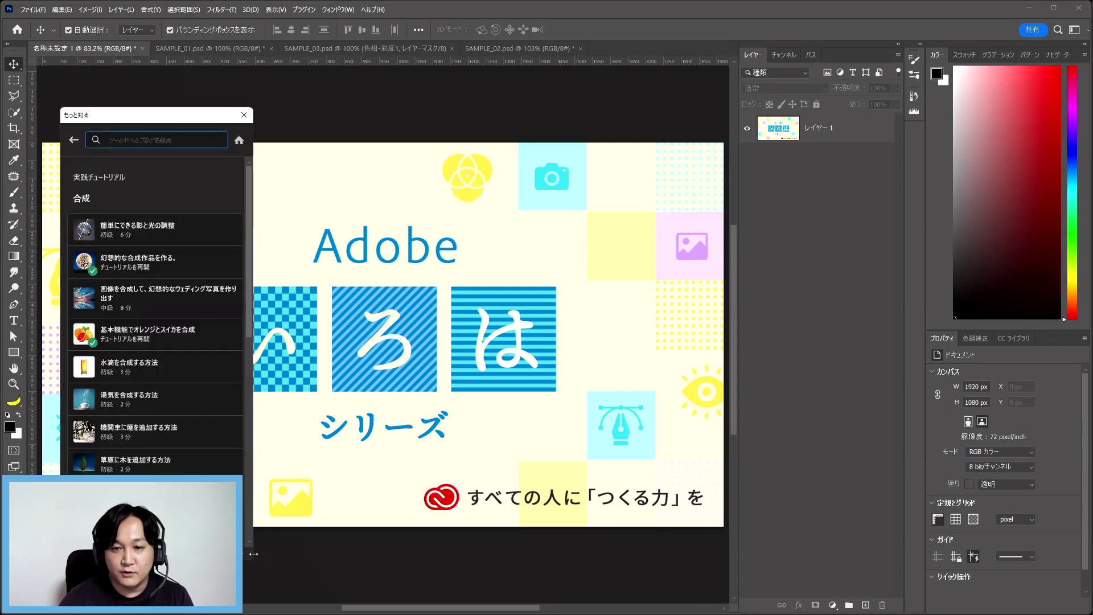
drag(256, 558, 382, 559)
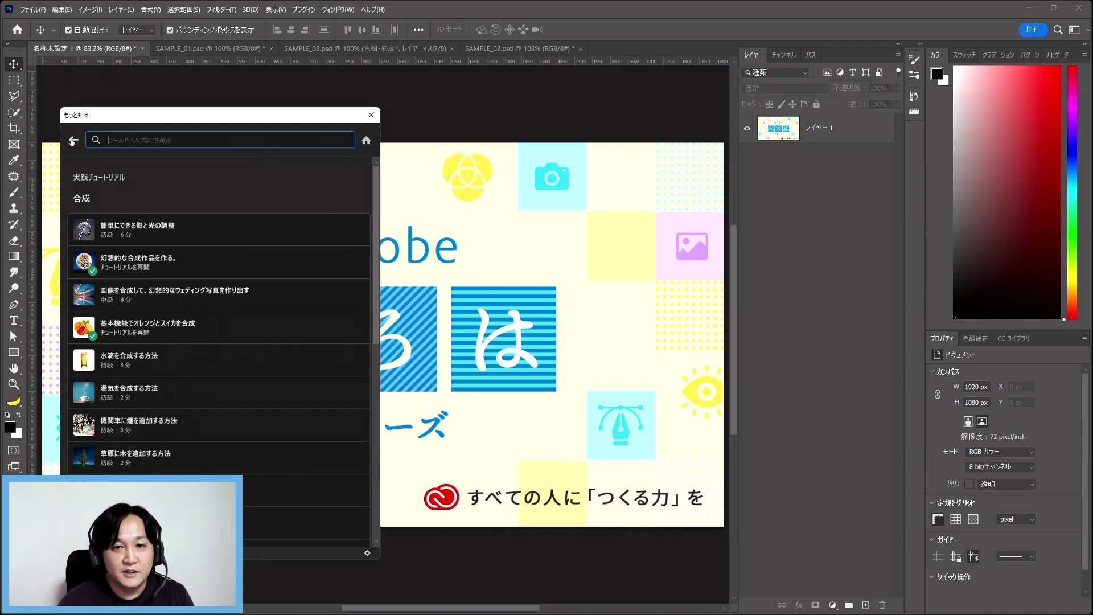
click(73, 141)
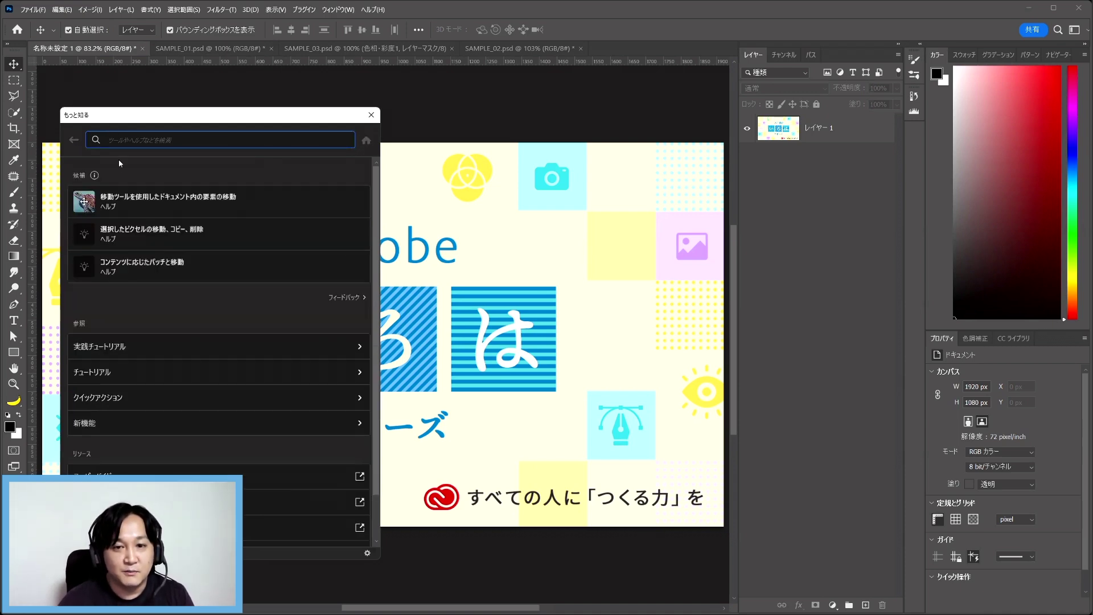
click(283, 179)
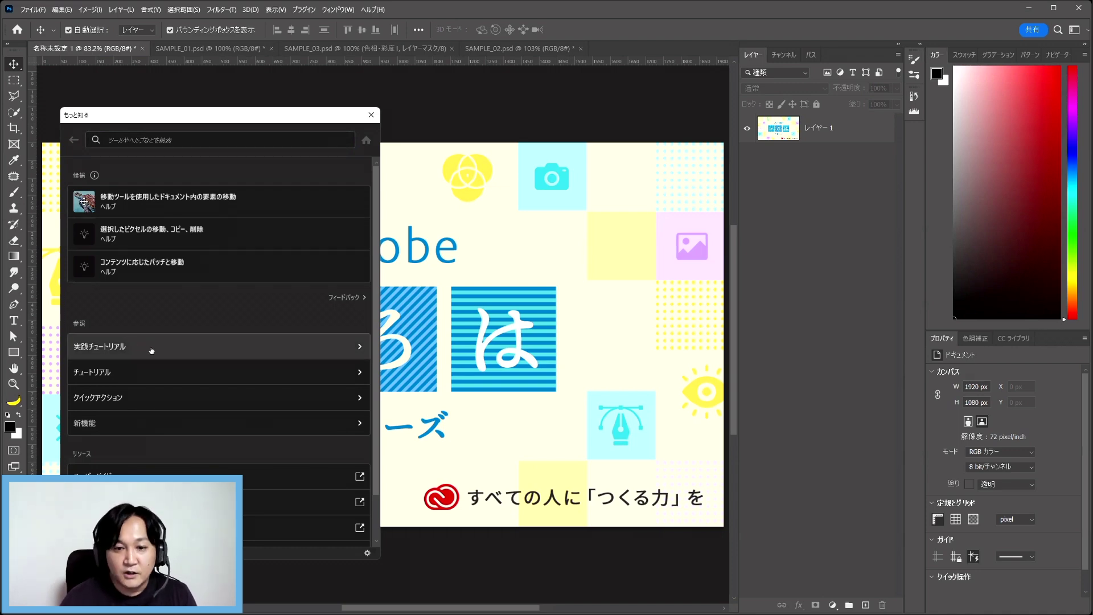
click(151, 349)
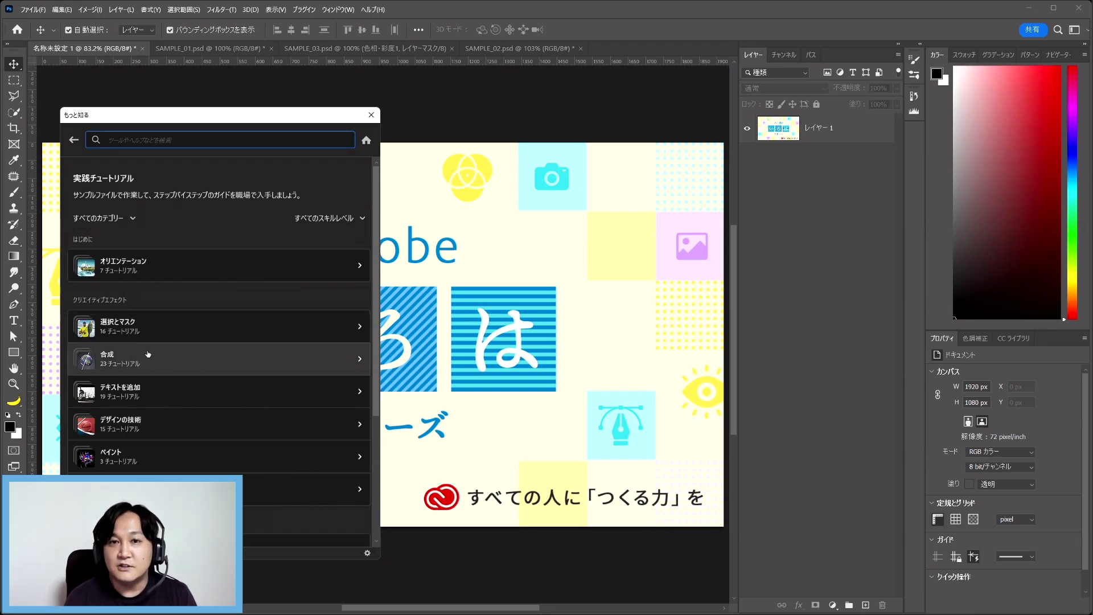
click(371, 113)
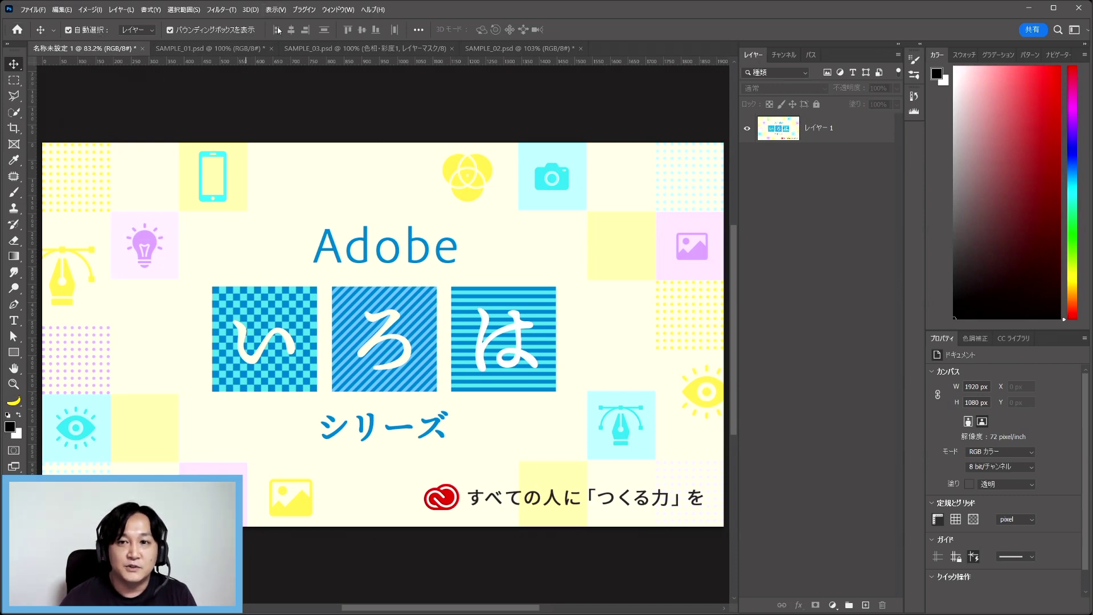
- Reopen the hands-on tutorials from the Help menu and narrow the Discover panel
click(374, 10)
click(393, 31)
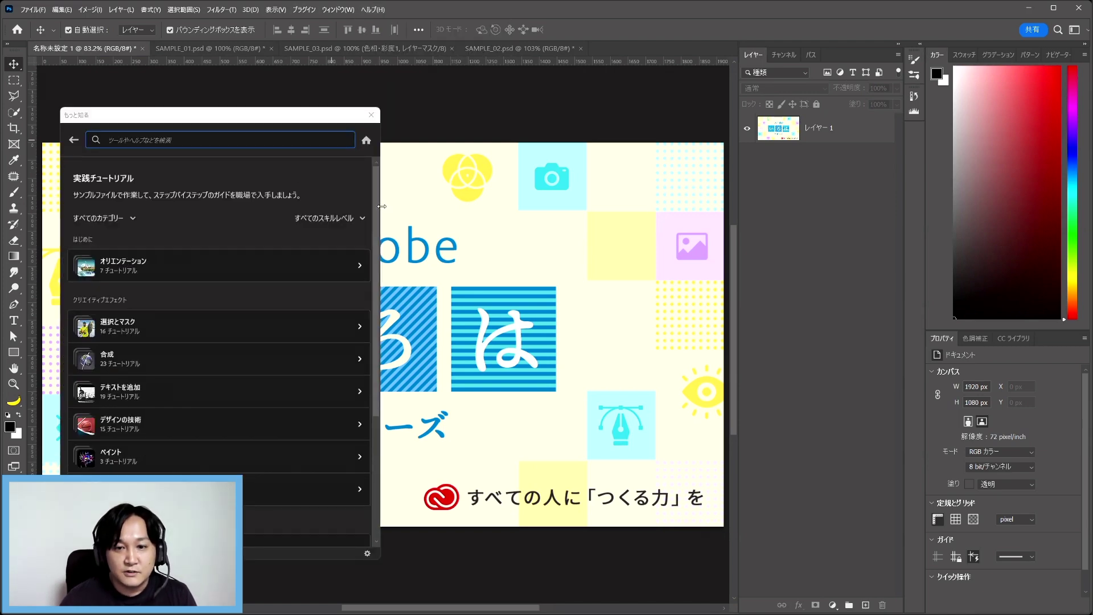
drag(382, 206, 297, 207)
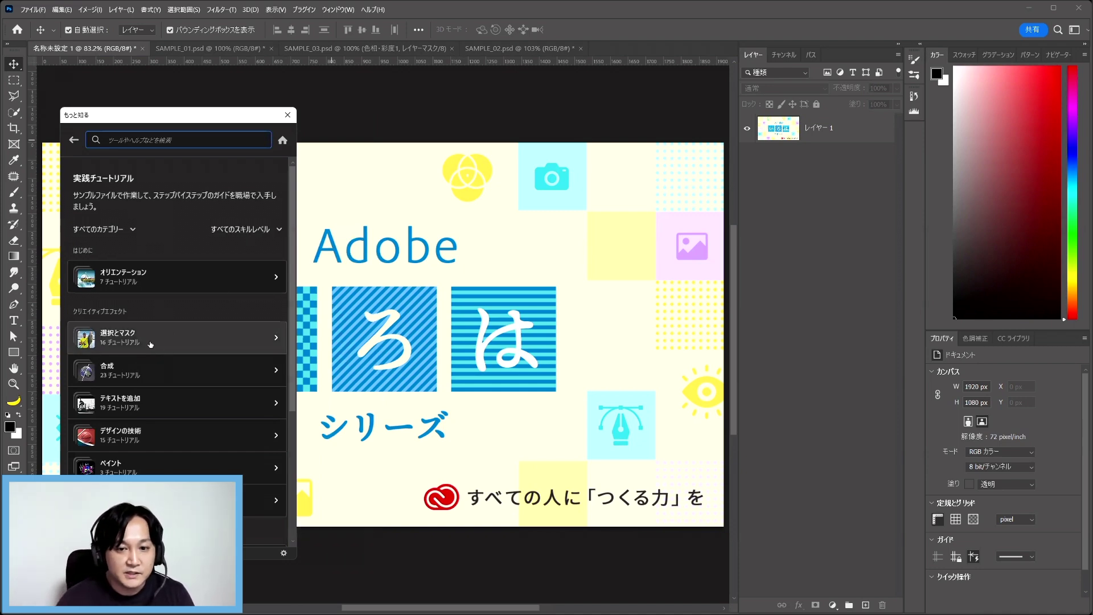
scroll(142, 353, down, 1)
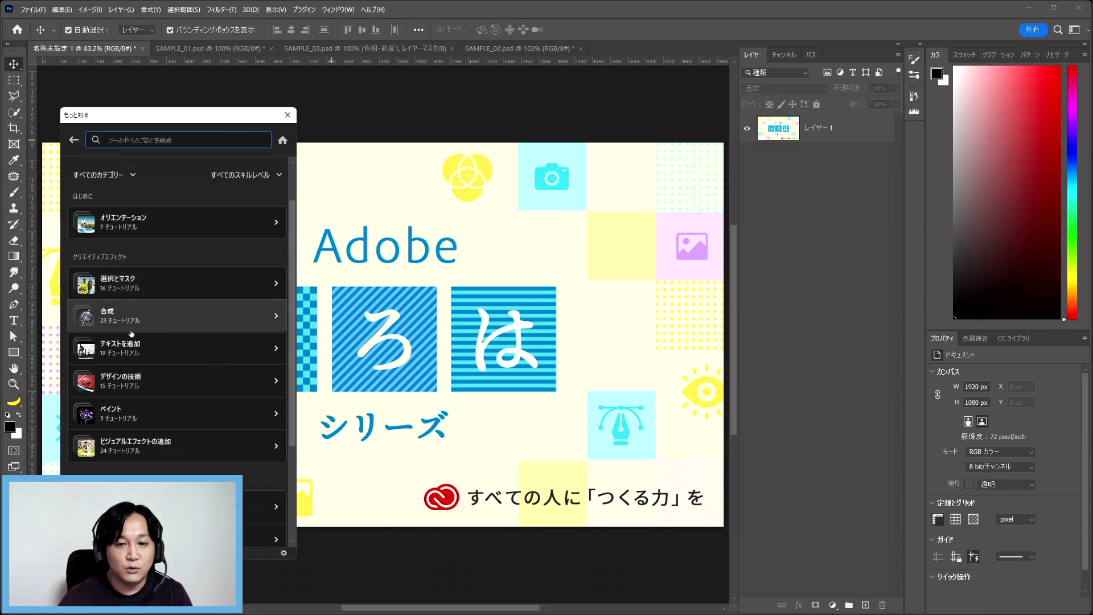
- Browse the 合成 category and open the 簡単にできる影と光の調整 tutorial page
click(147, 320)
scroll(151, 308, down, 3)
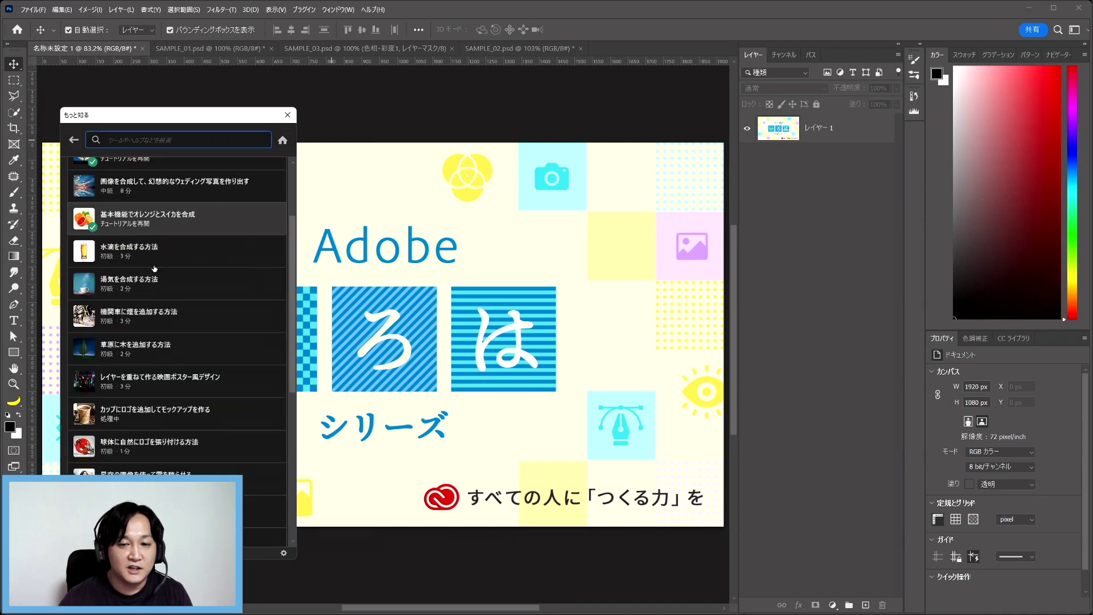
scroll(152, 273, down, 3)
scroll(152, 273, down, 2)
scroll(153, 311, down, 1)
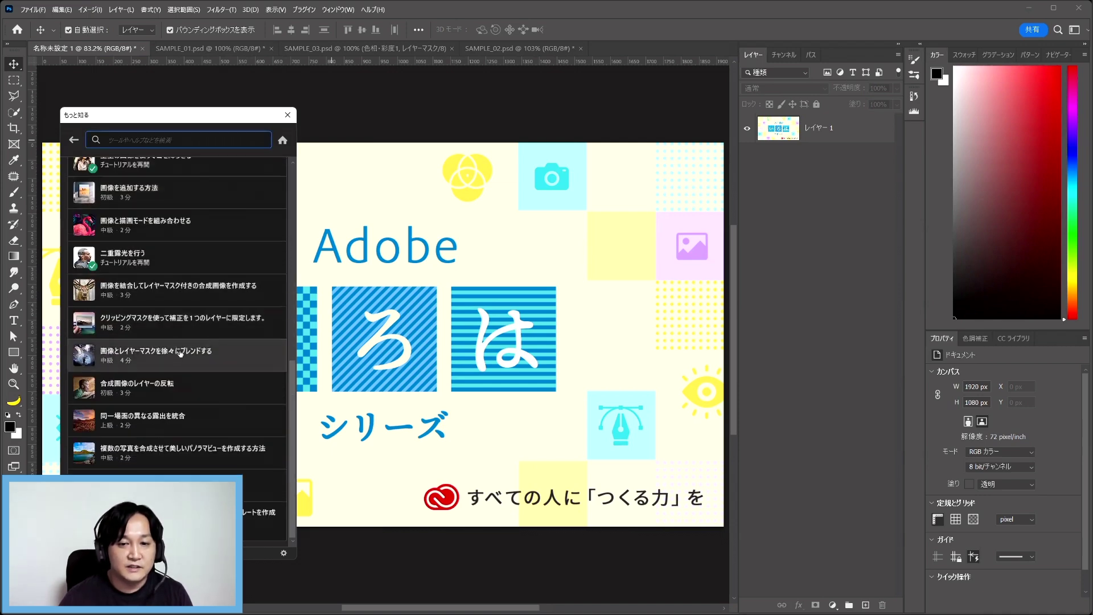
scroll(182, 359, down, 1)
scroll(186, 353, up, 5)
scroll(193, 285, up, 5)
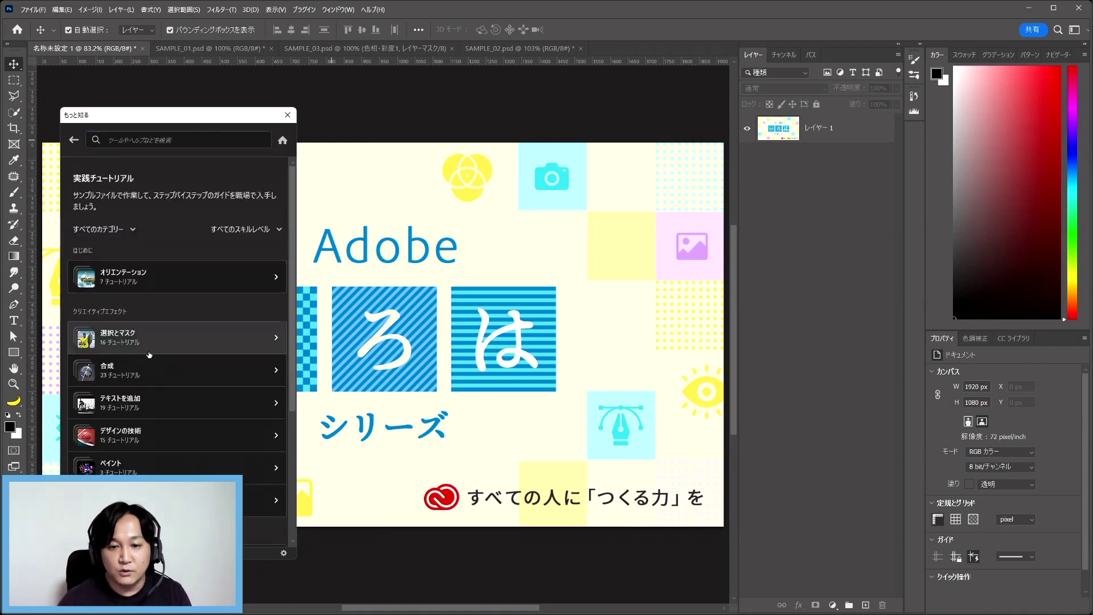
click(145, 367)
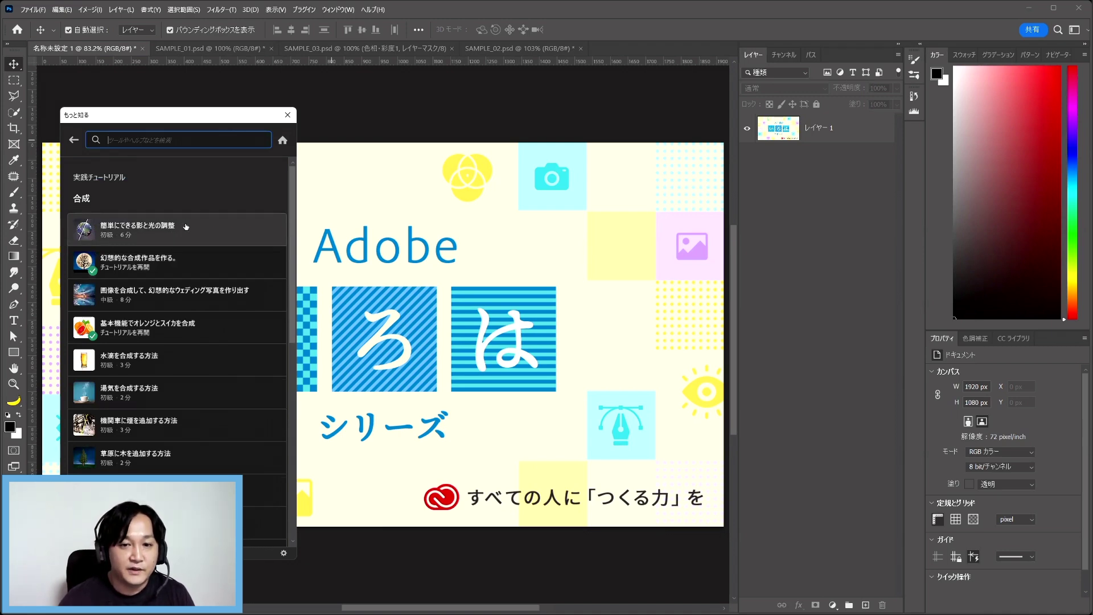
click(185, 227)
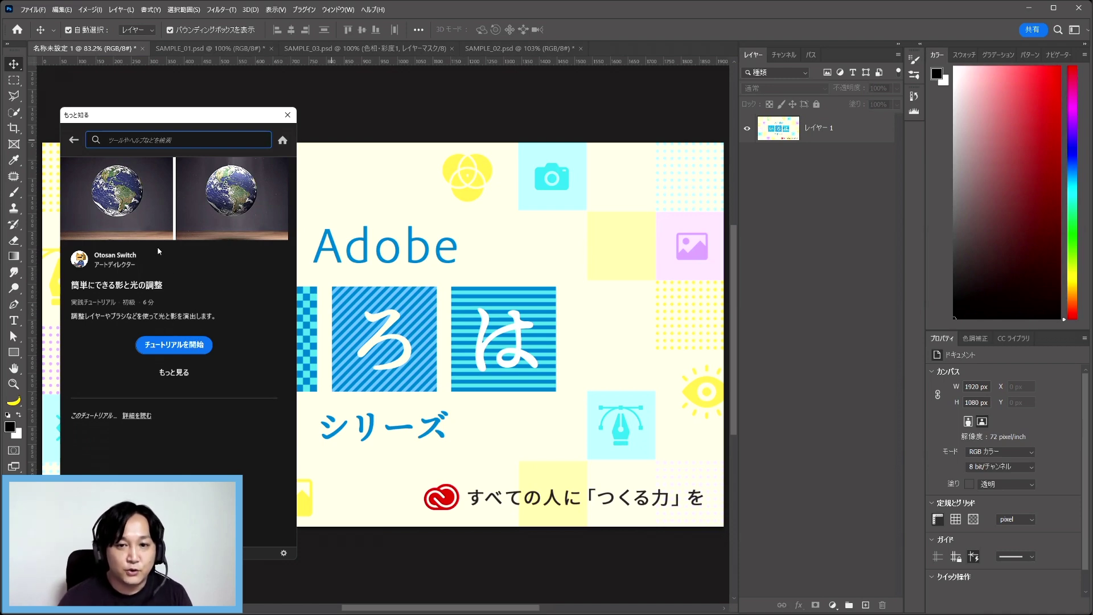
- Start the shadow-and-light tutorial, move its panel aside and back, and hide 完成画像
click(196, 346)
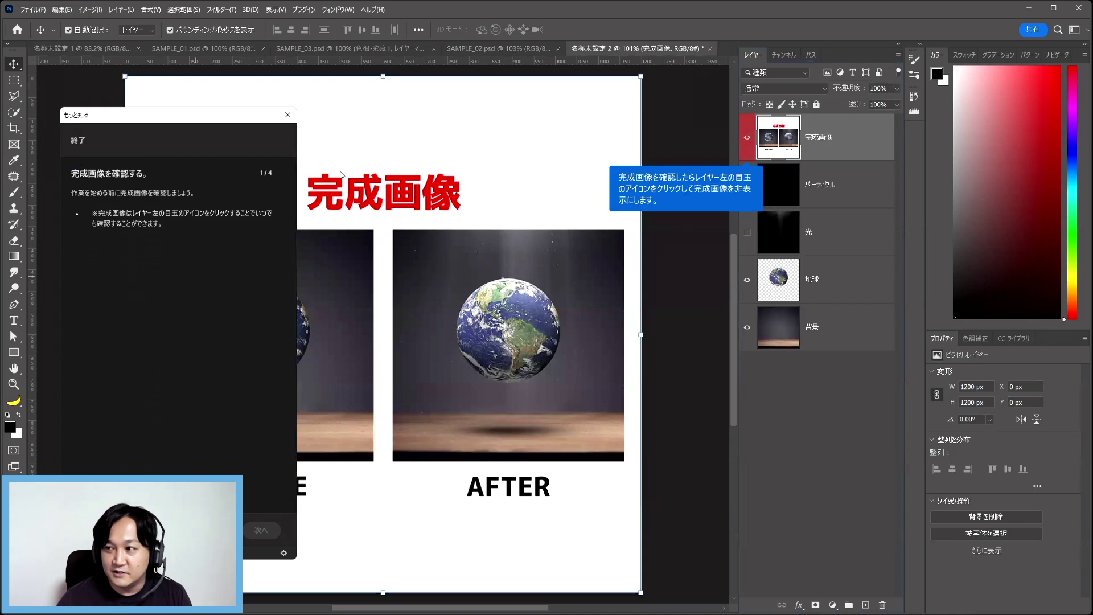
drag(110, 119, 904, 125)
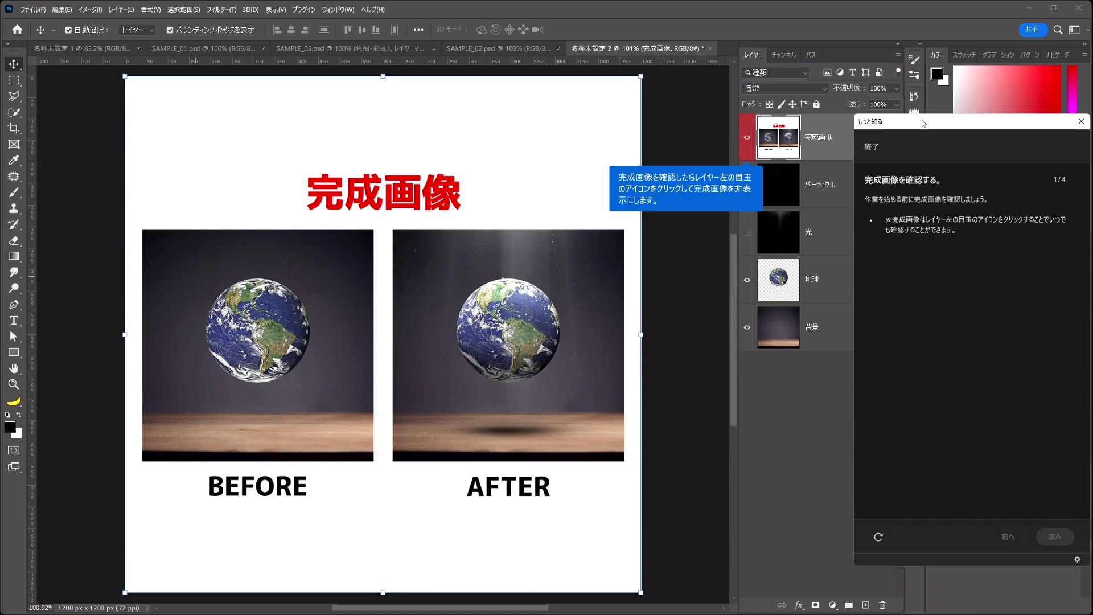
drag(919, 124, 111, 81)
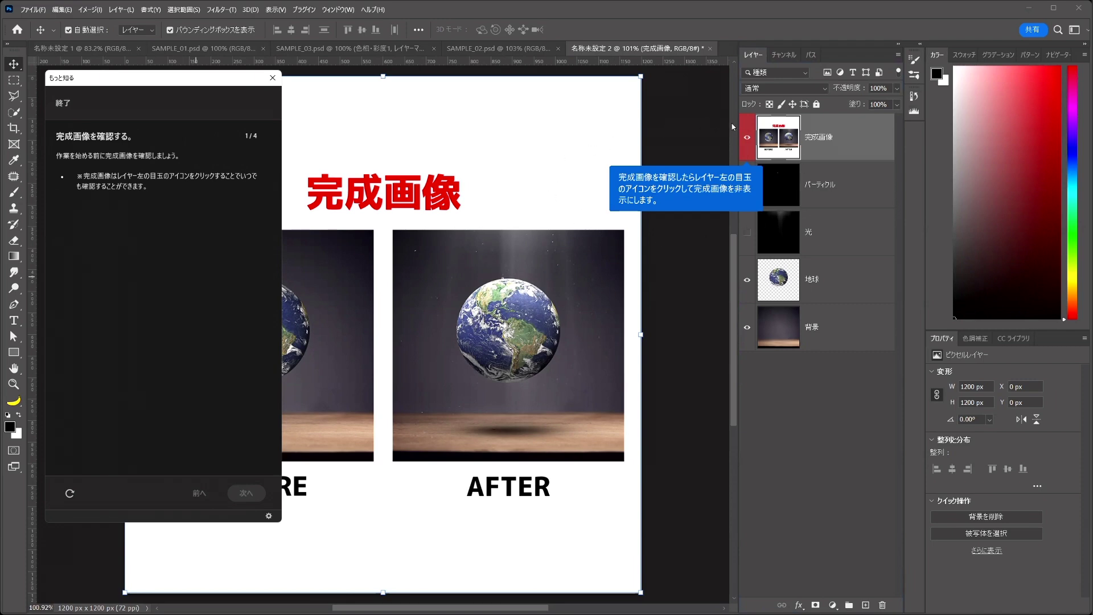
click(747, 139)
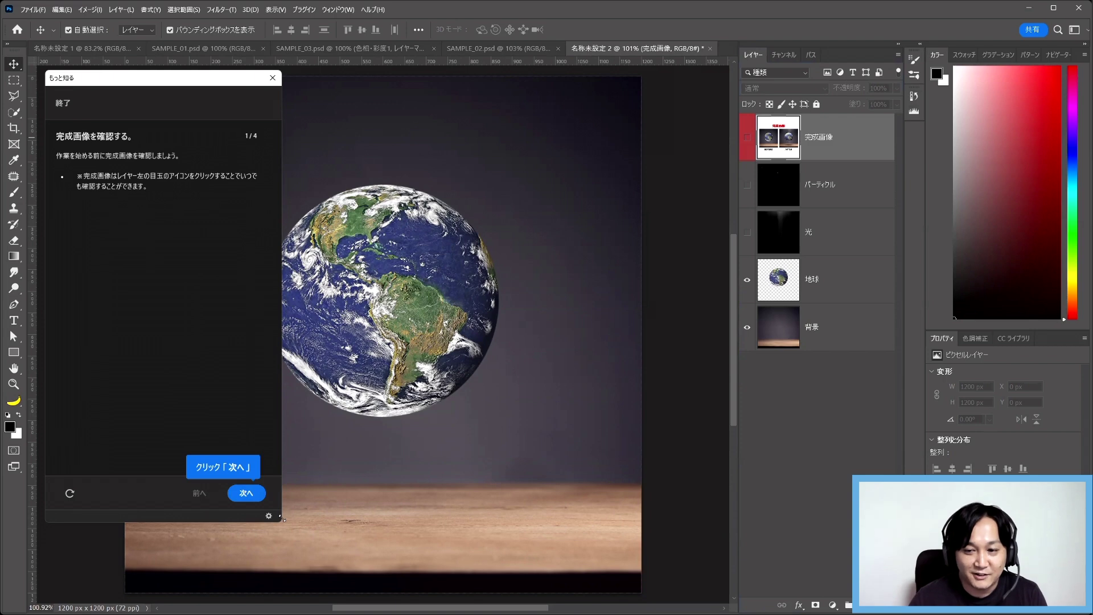
- Shrink the tutorial panel and advance to step 2/4, 光を追加する
drag(219, 485, 157, 451)
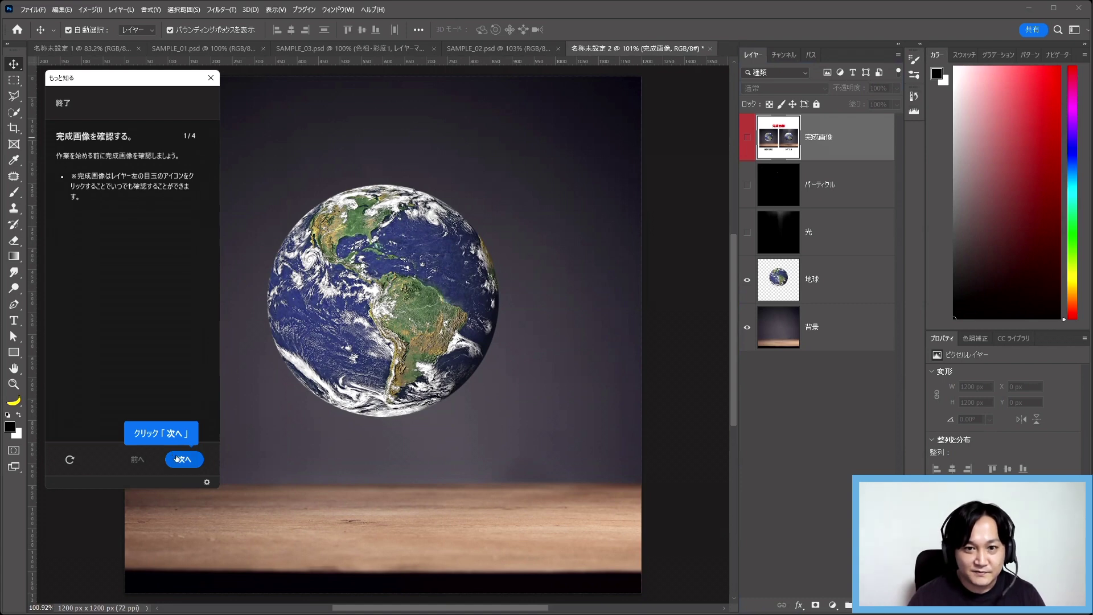
click(181, 459)
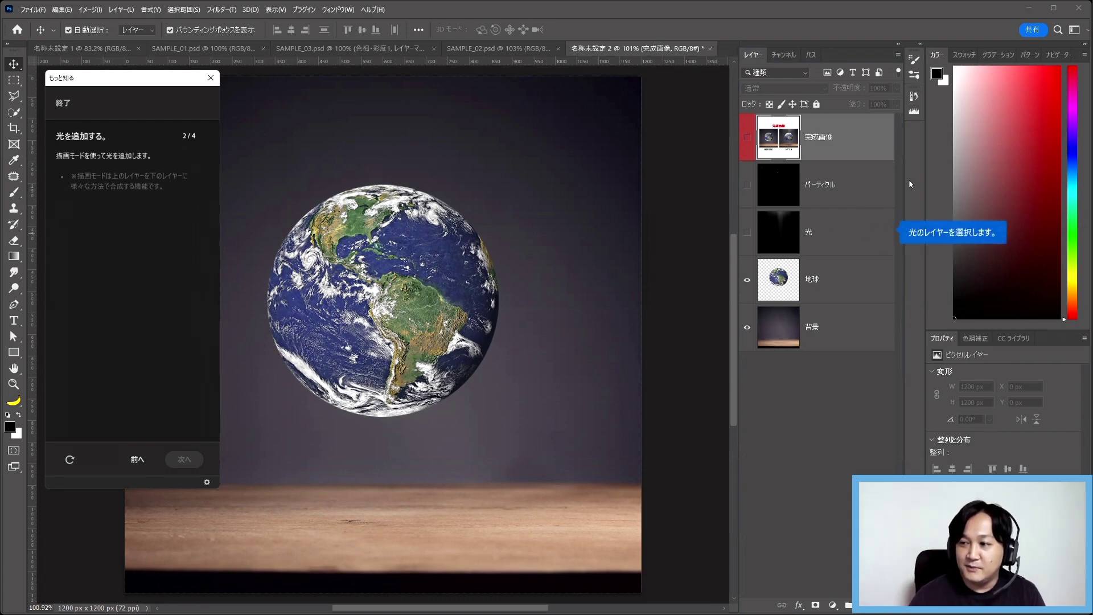
- Select and show the 光 layer with スクリーン blending, reapplied after an undo
click(839, 238)
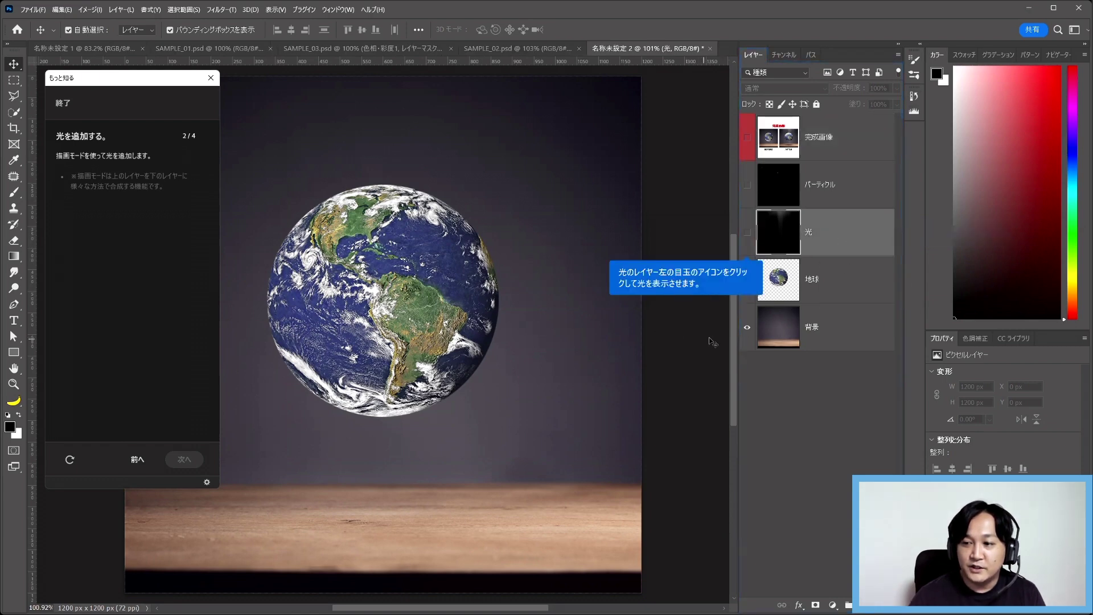
click(746, 233)
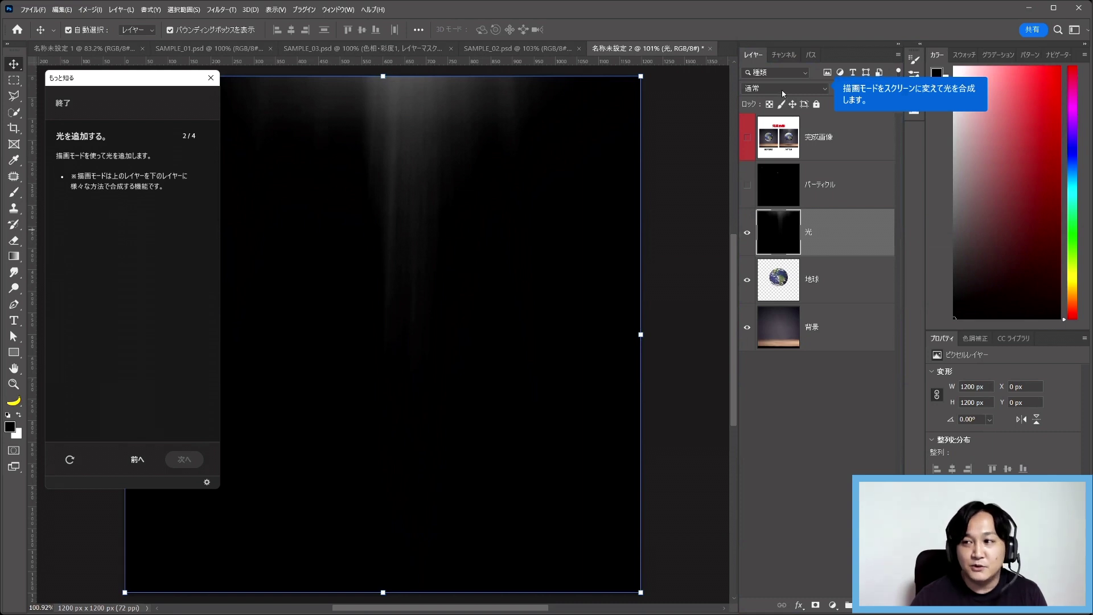
click(783, 94)
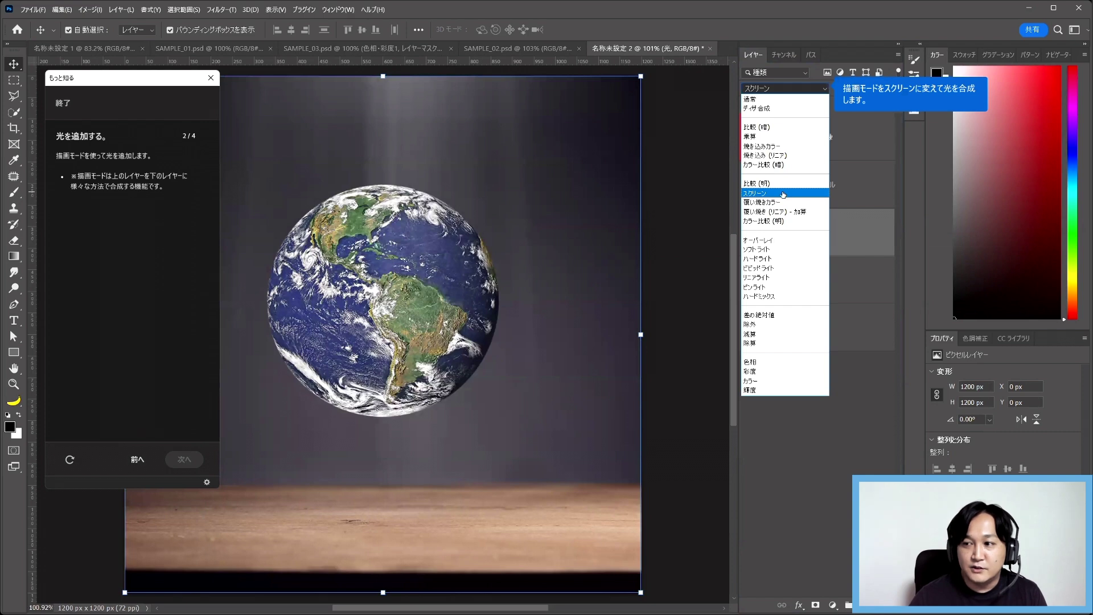
click(784, 195)
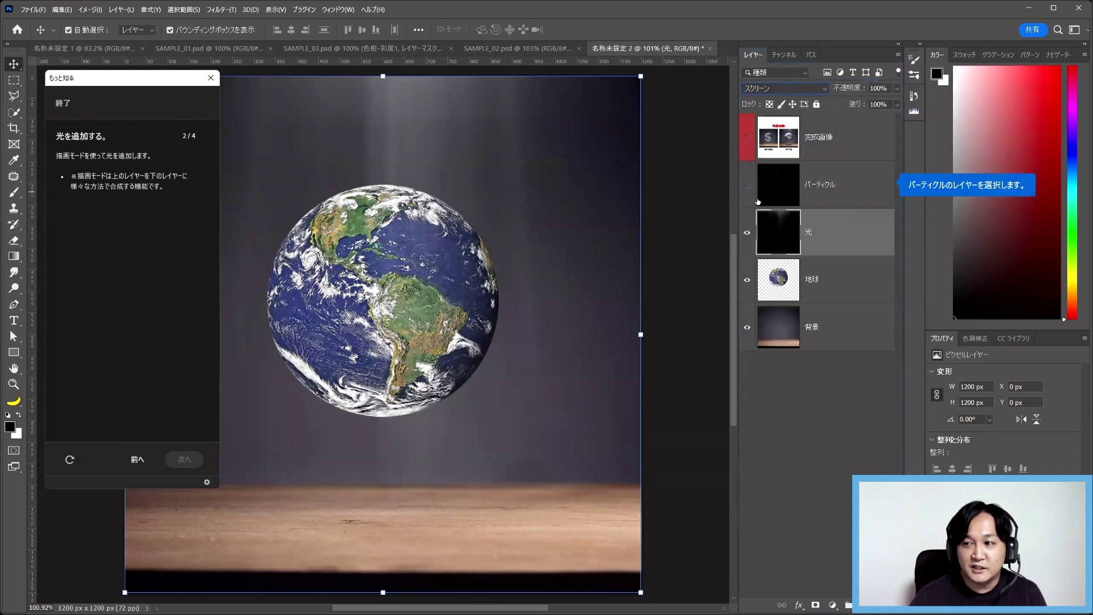
key(ctrl+z)
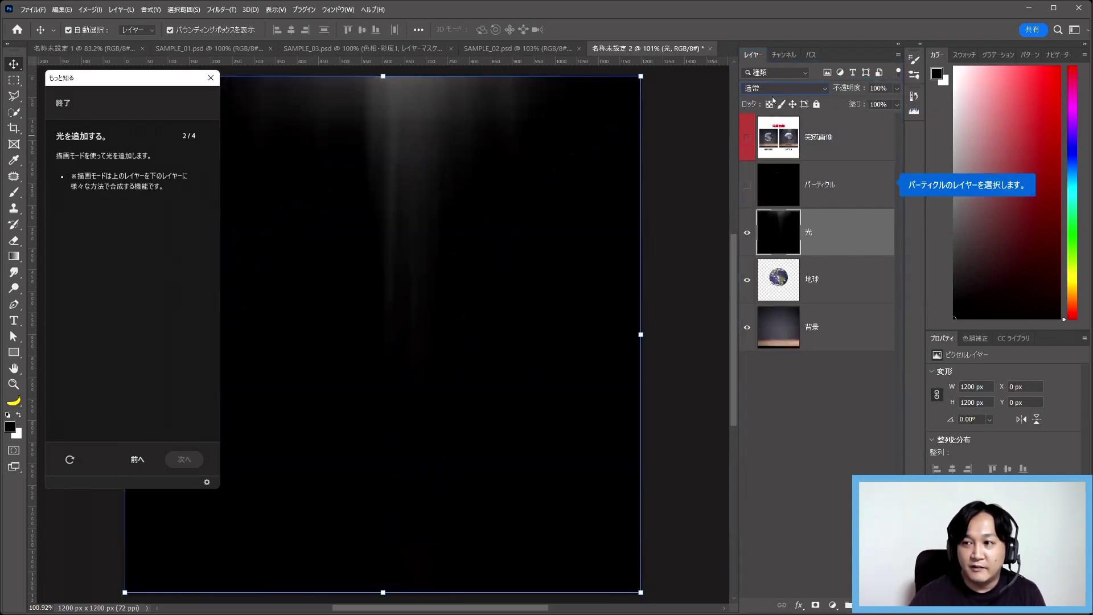
click(810, 89)
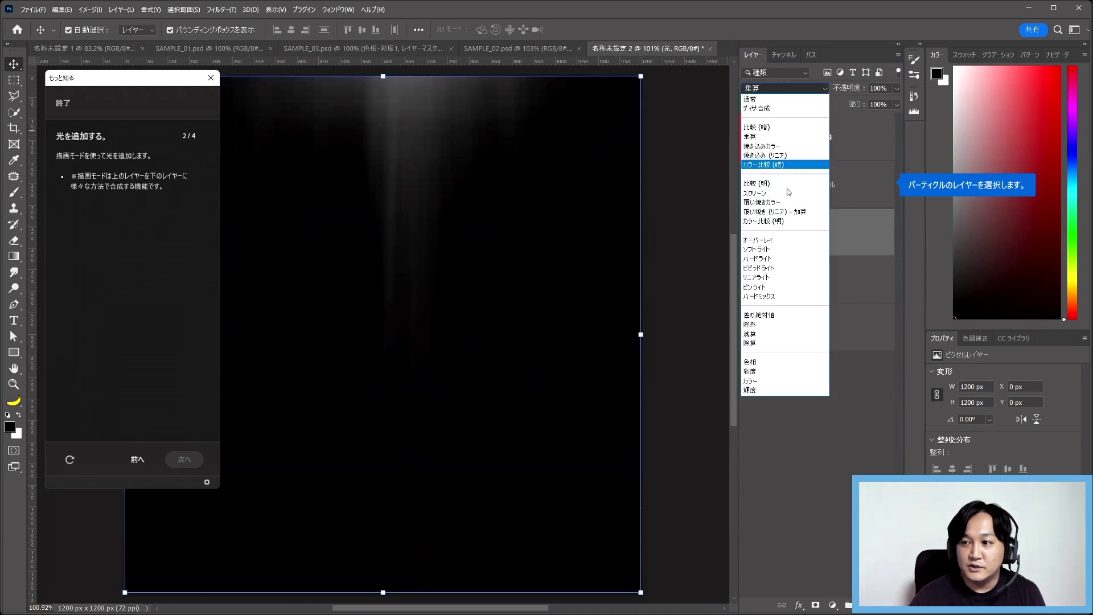
click(786, 194)
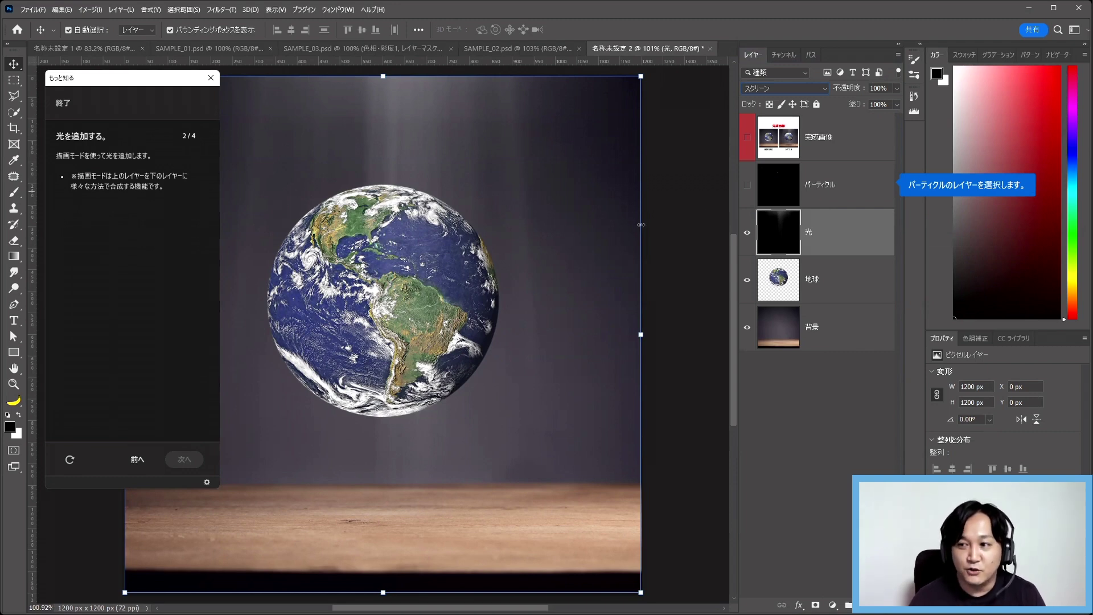
- Select and show the パーティクル layer, setting its blend mode to スクリーン
click(815, 202)
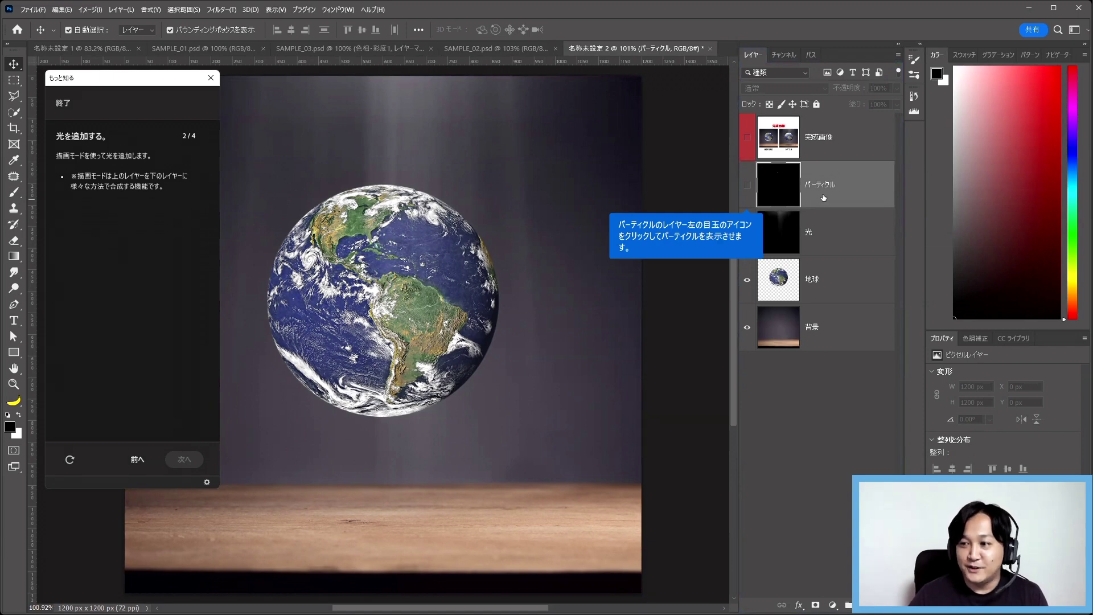
click(747, 186)
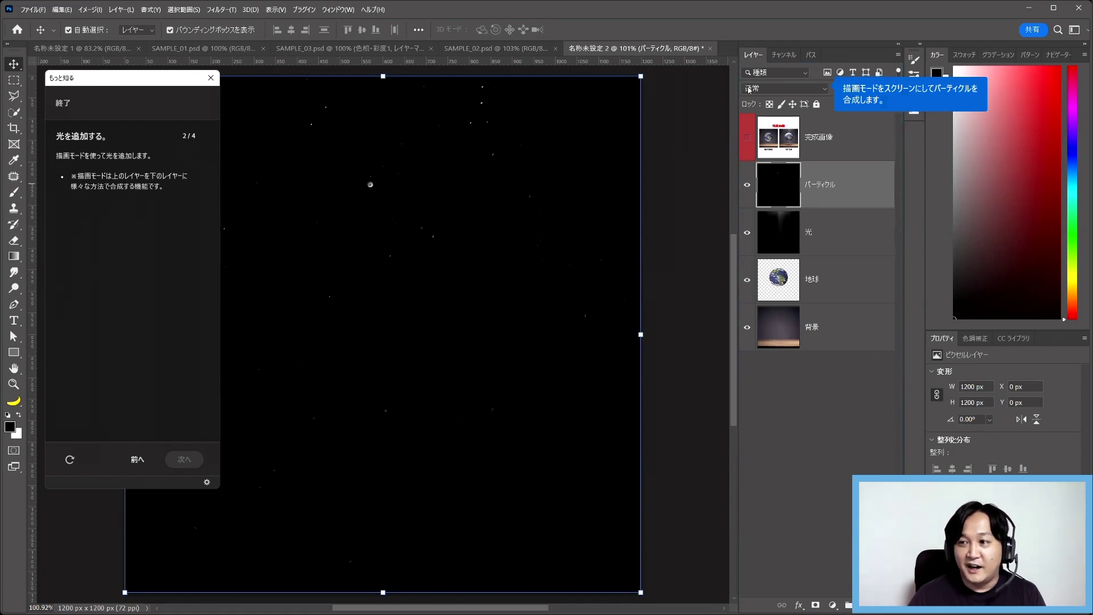
click(749, 90)
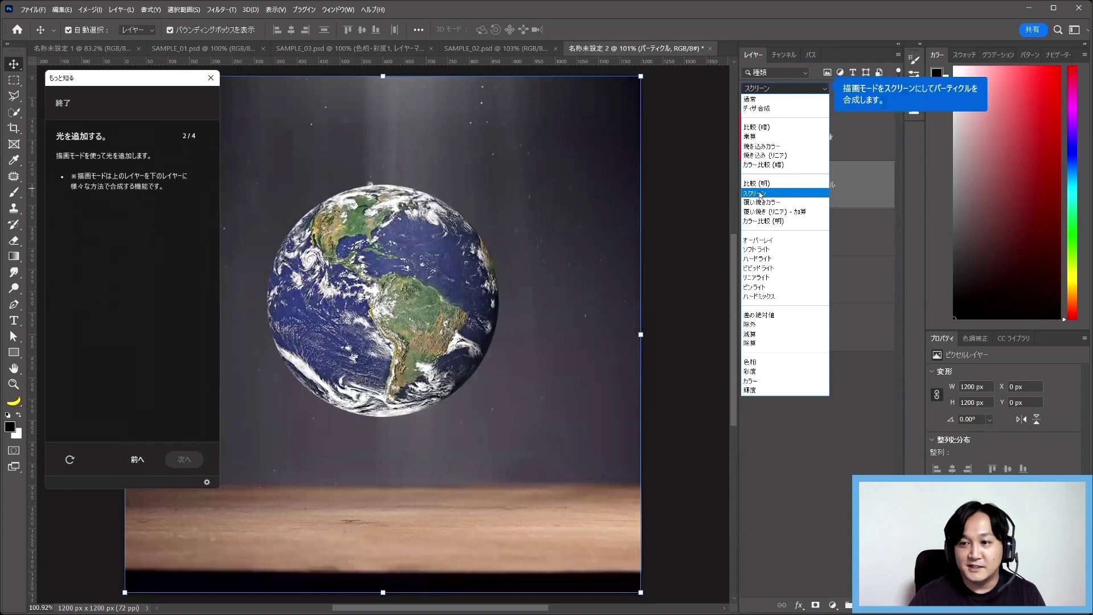
click(760, 194)
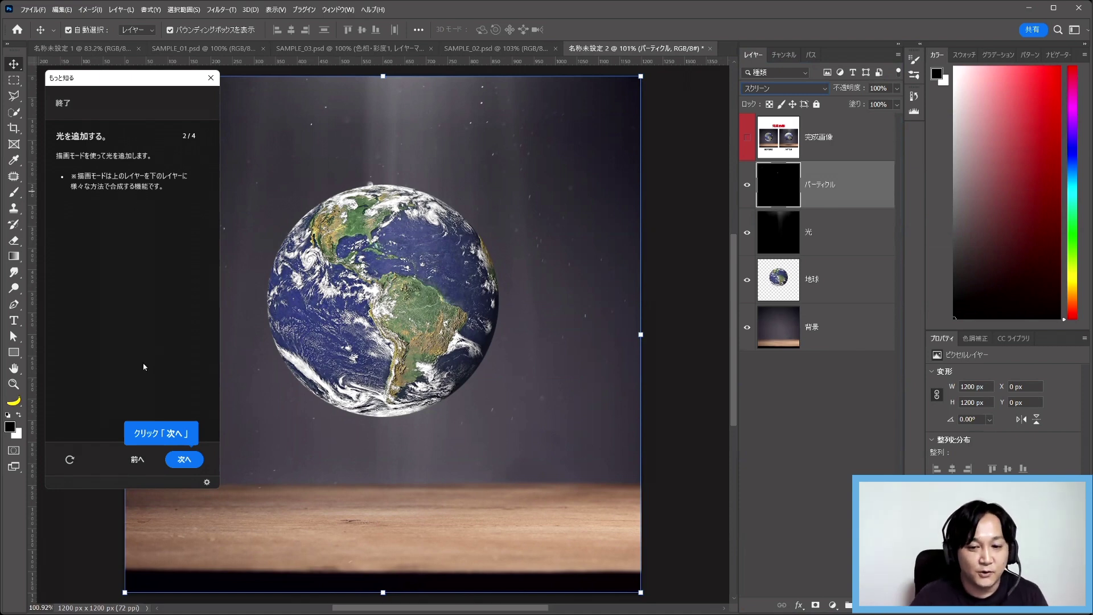
- Advance the tutorial with 次へ toward step 3/4, floating the Earth
click(185, 460)
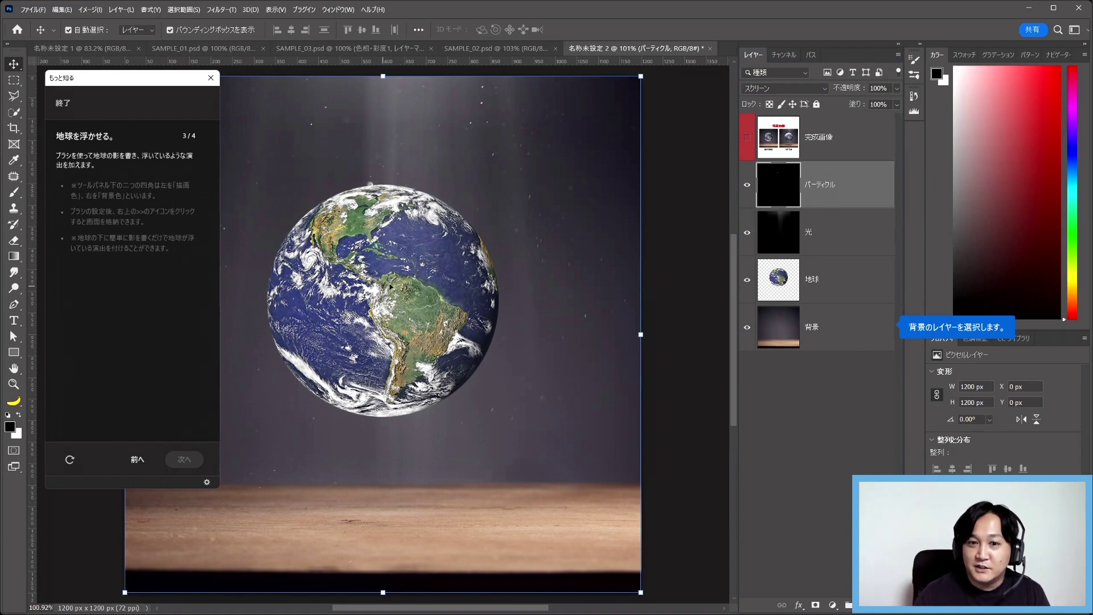
- Make 背景 the active layer in the Layers panel
click(847, 333)
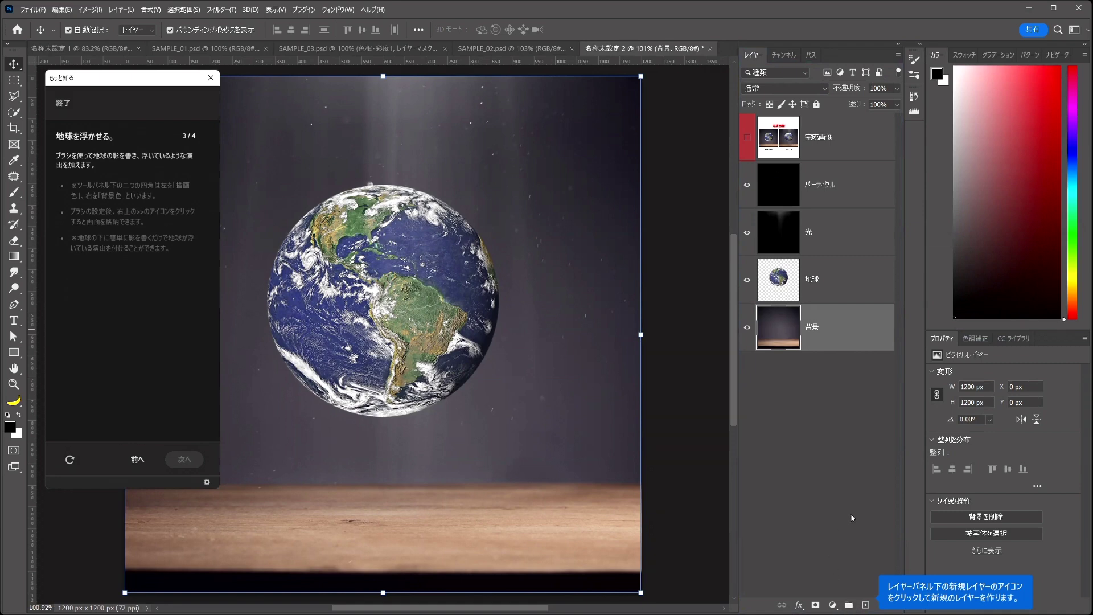
- Create レイヤー 1 just above 背景 and leave it as the active layer
click(866, 605)
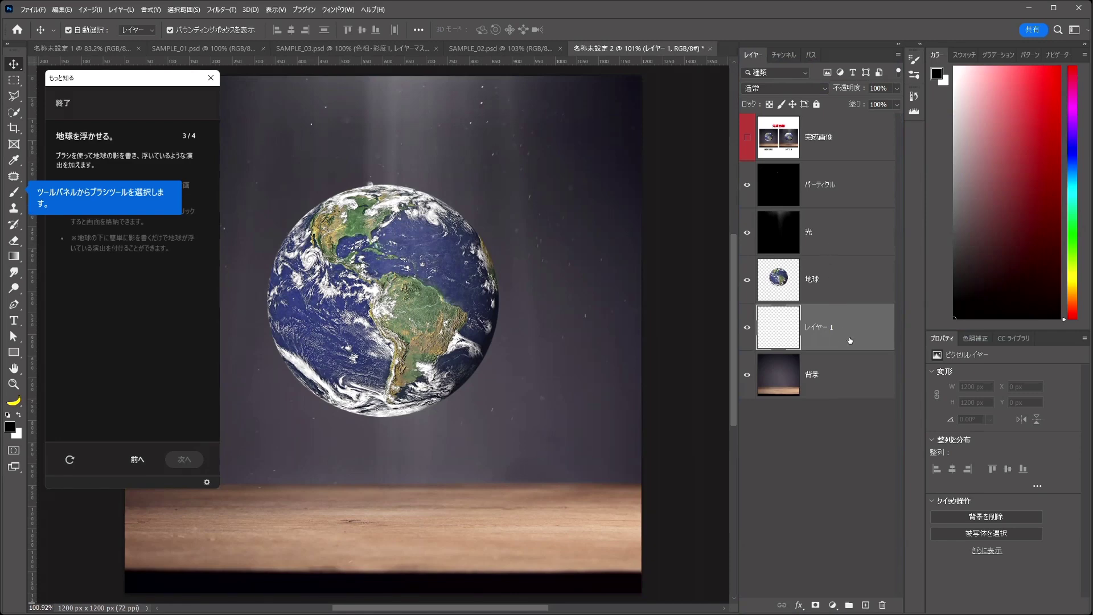
click(826, 371)
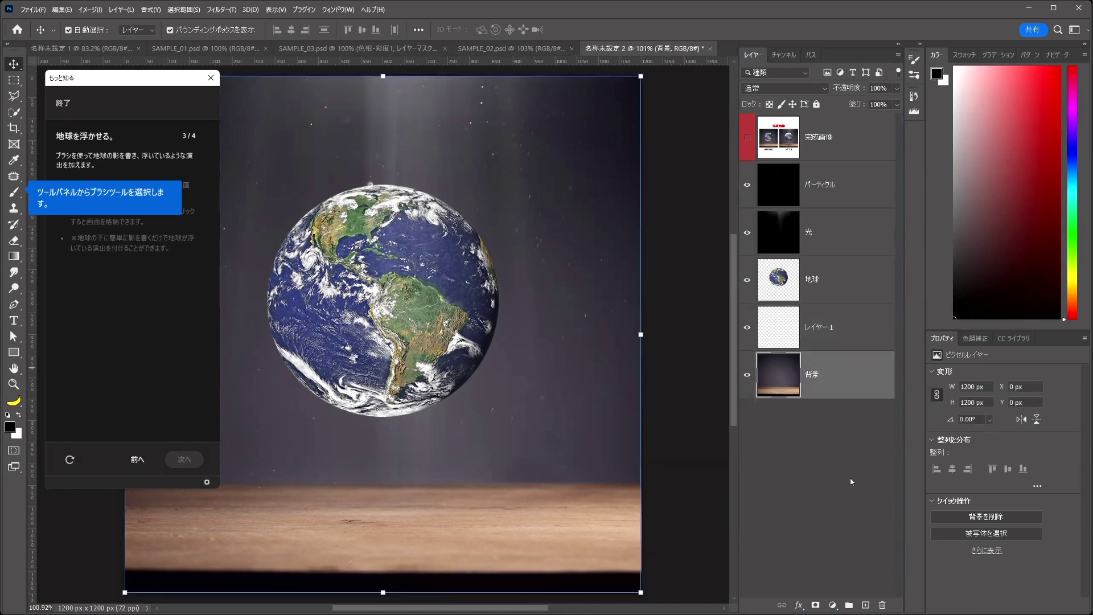
click(830, 330)
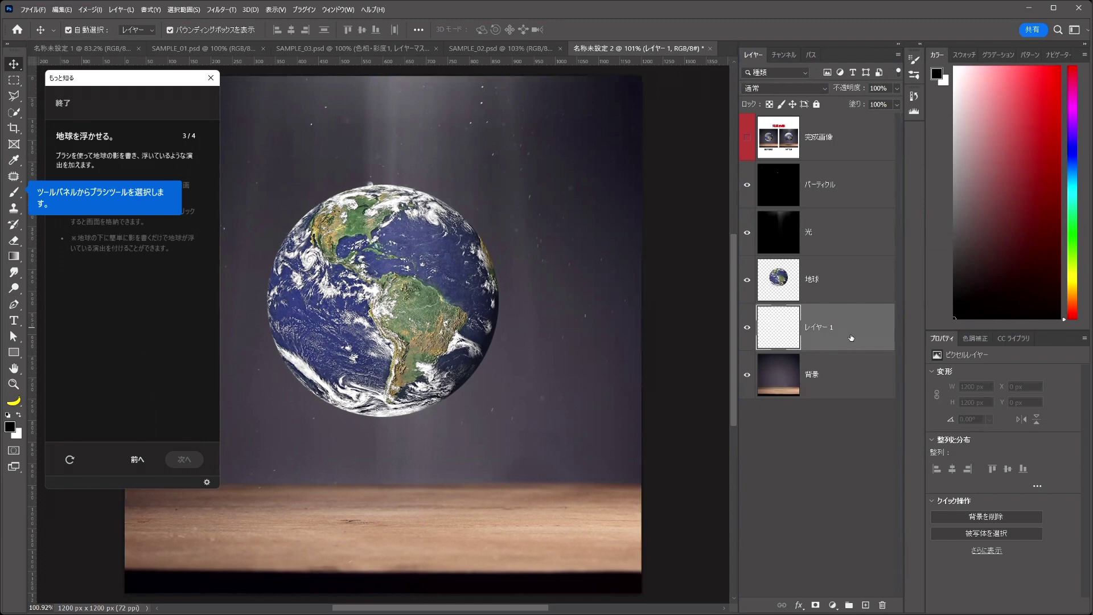
click(852, 380)
click(837, 340)
mouse_move(849, 324)
mouse_down()
mouse_move(843, 124)
mouse_move(851, 342)
mouse_up()
- Switch to the standard Brush tool and keep black as the foreground colour
drag(420, 105, 960, 104)
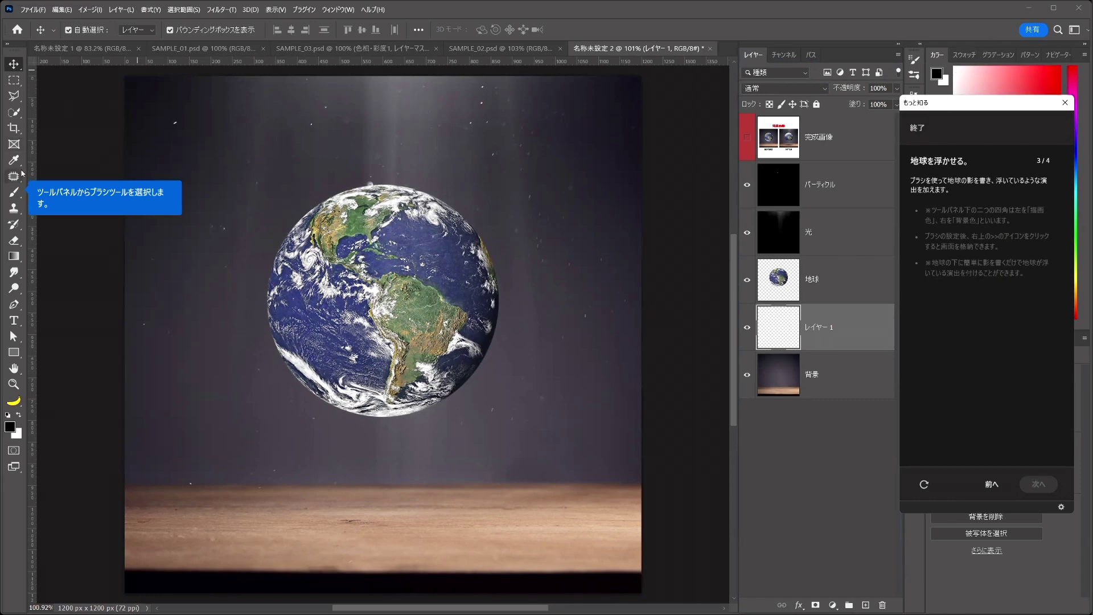
click(16, 193)
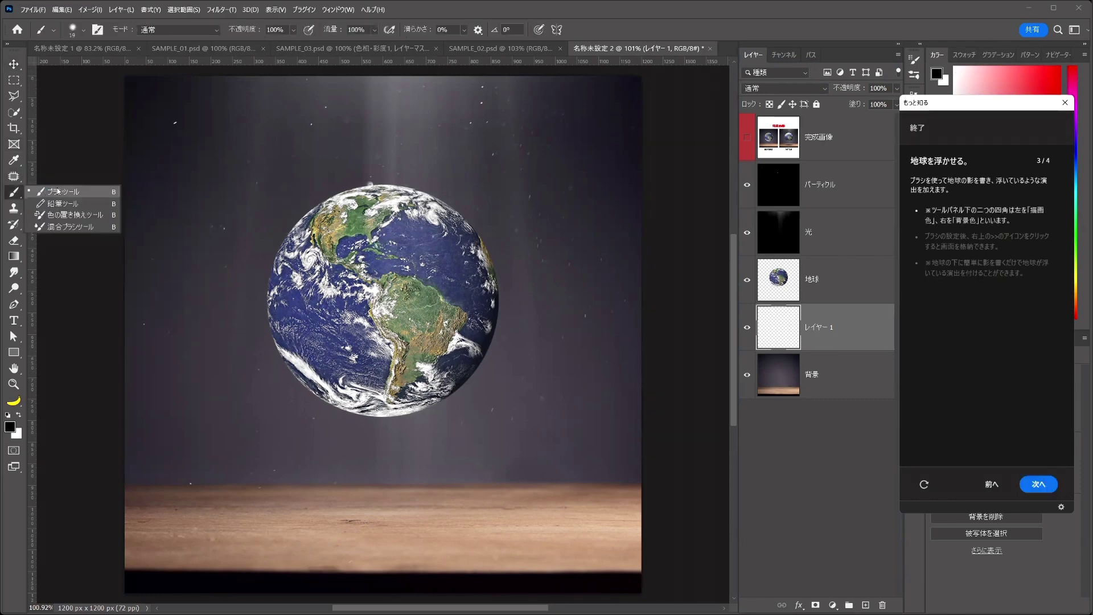
click(58, 191)
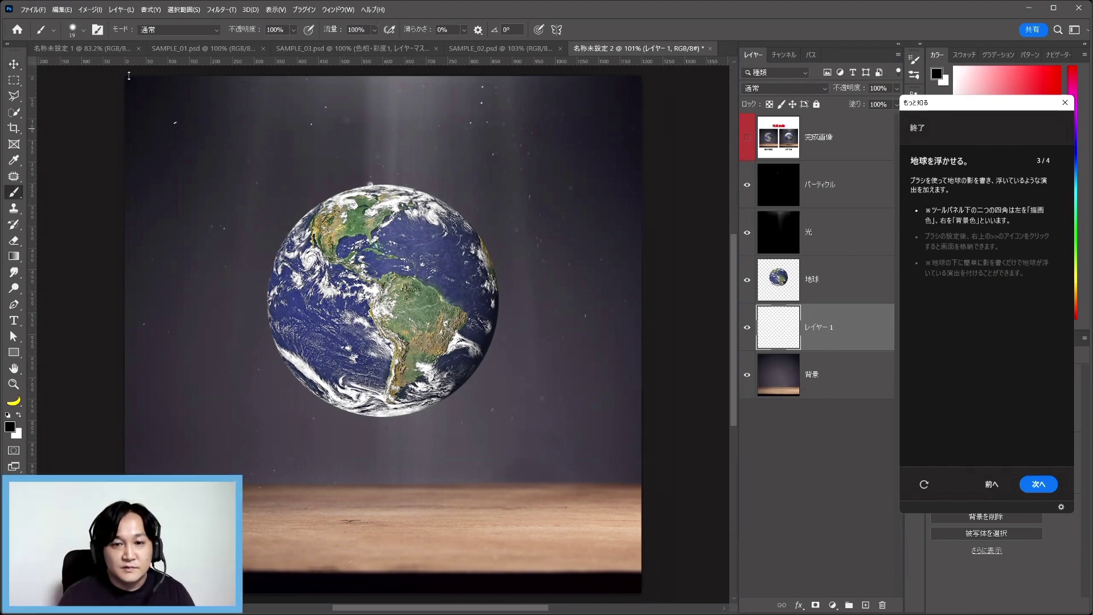
drag(983, 103, 129, 83)
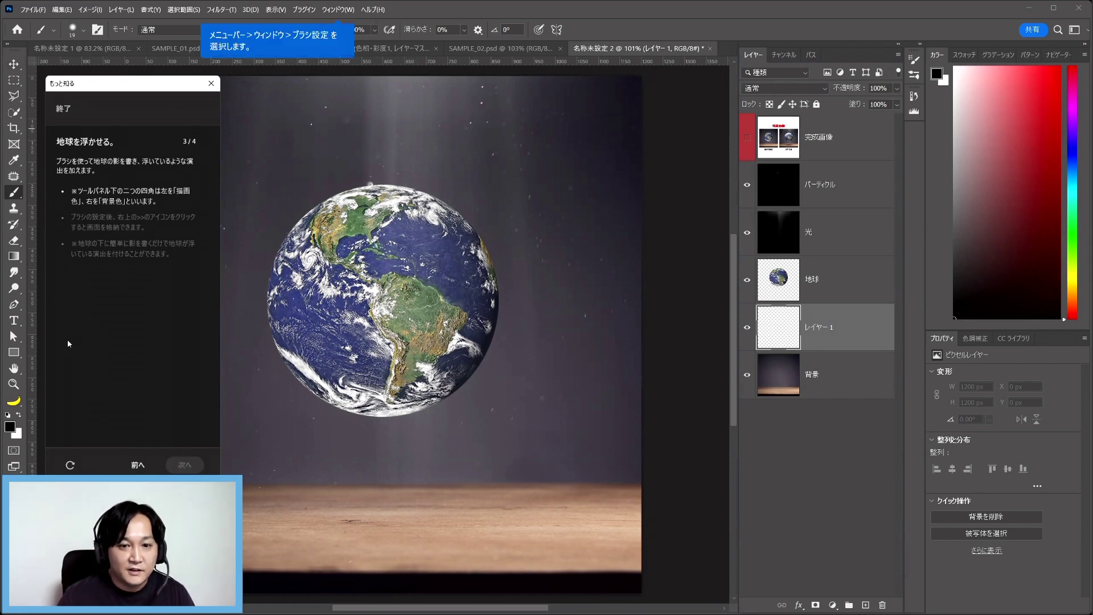
click(10, 427)
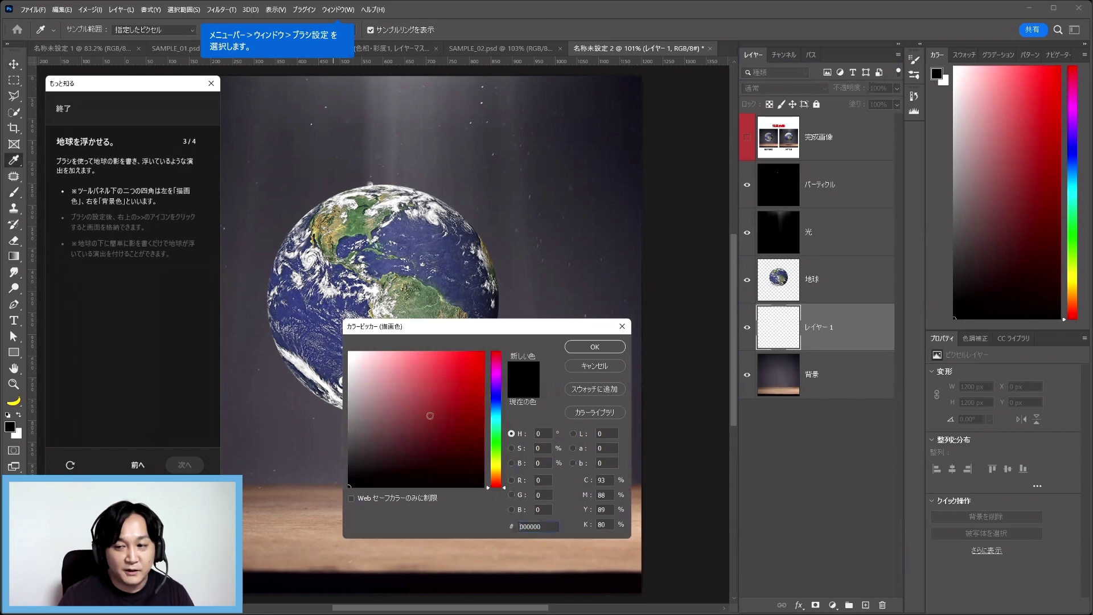
click(594, 347)
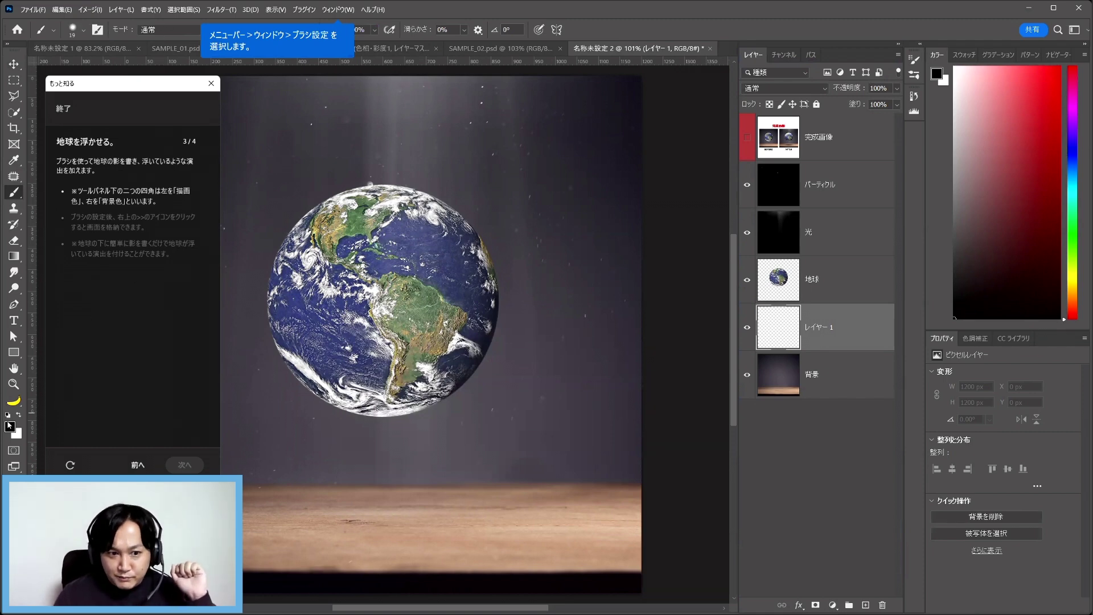
click(336, 10)
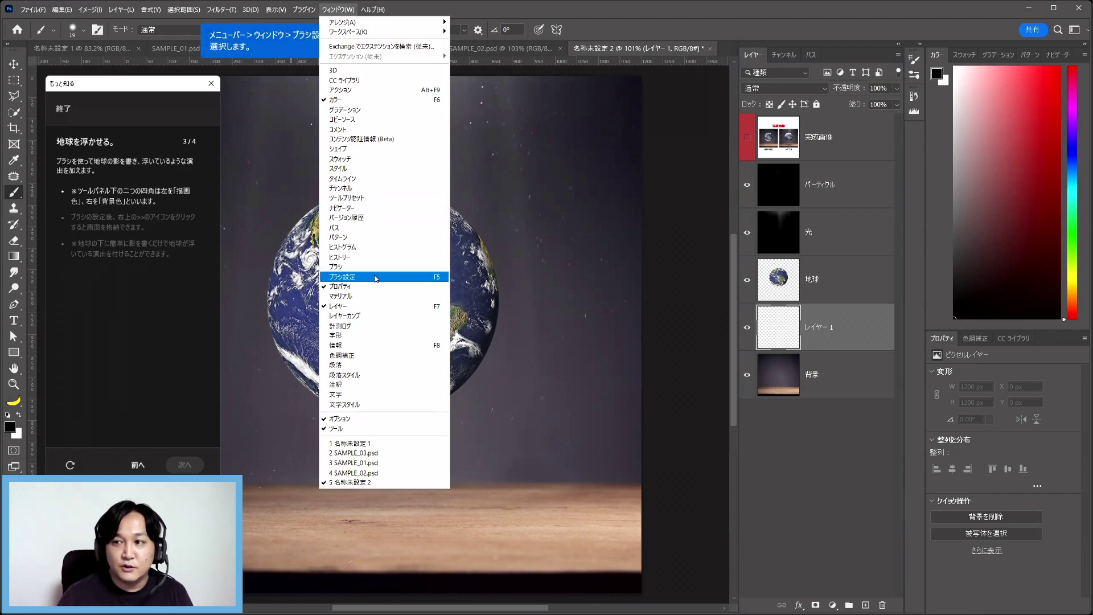
- Set the brush tip to 730 px diameter, 10% roundness and 0% hardness
click(375, 278)
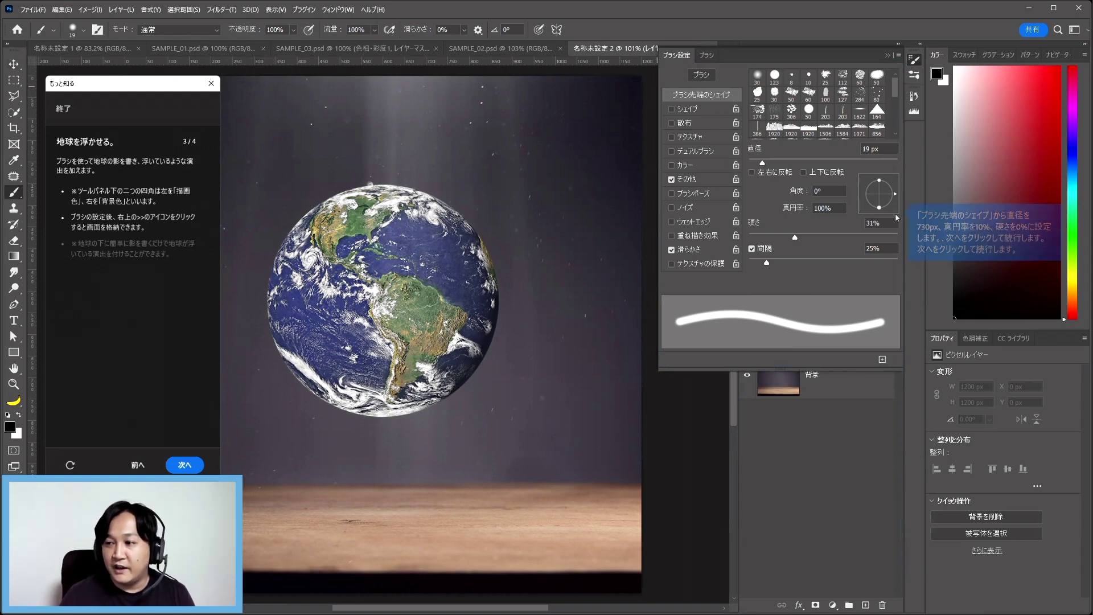
double_click(883, 150)
text(730)
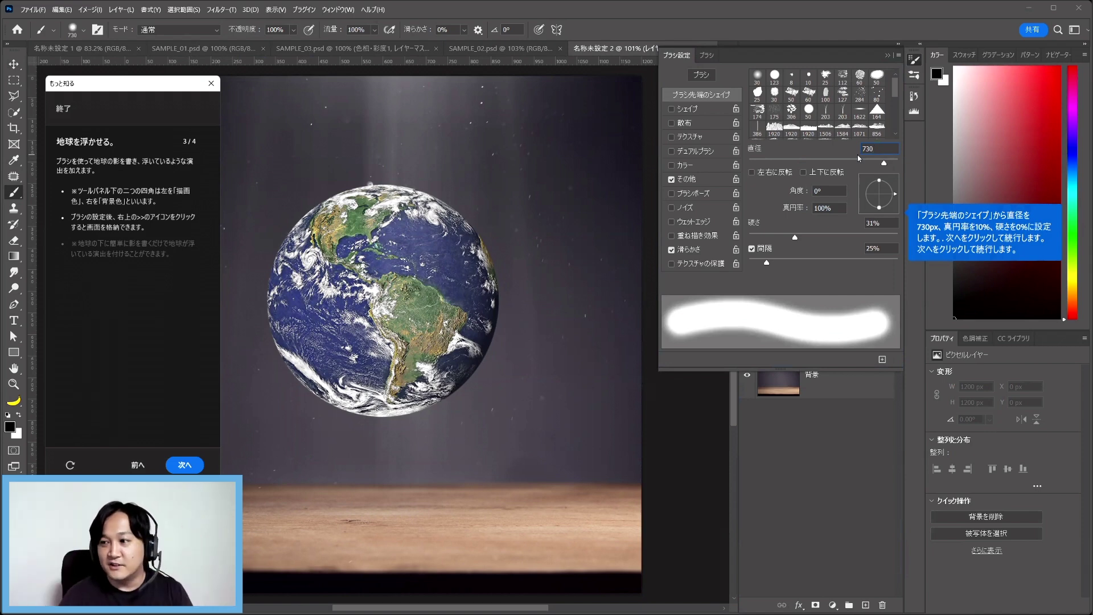
click(833, 208)
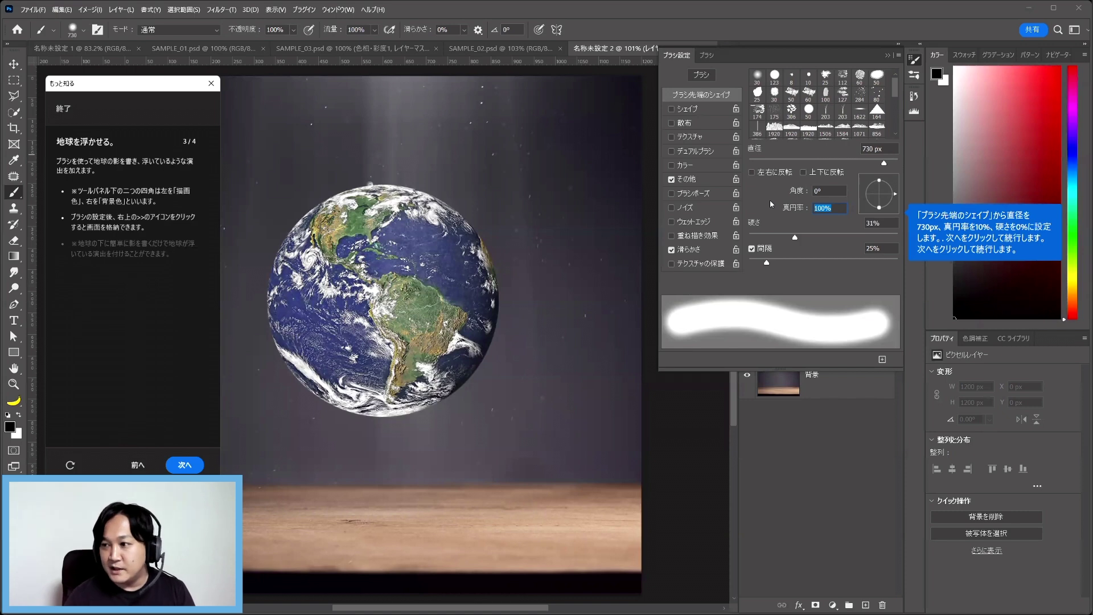
text(10)
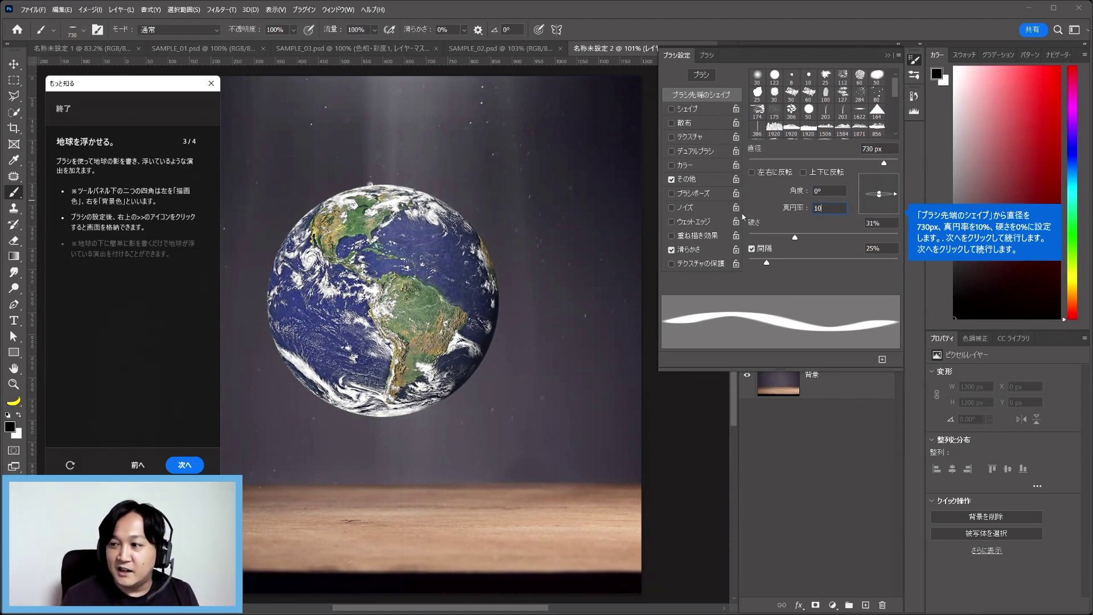
drag(795, 238, 747, 237)
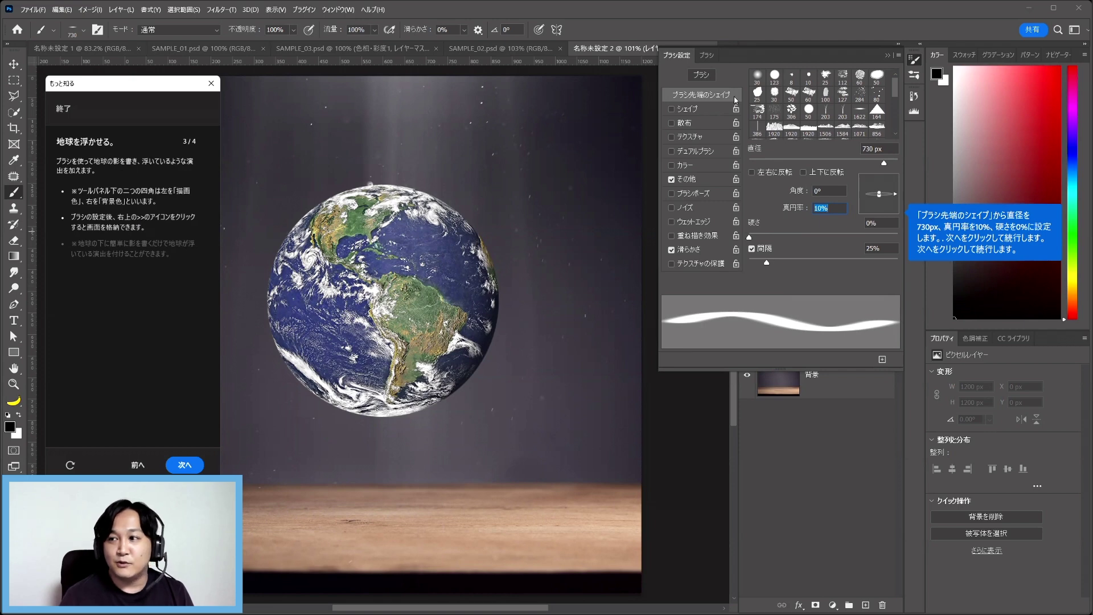
click(889, 56)
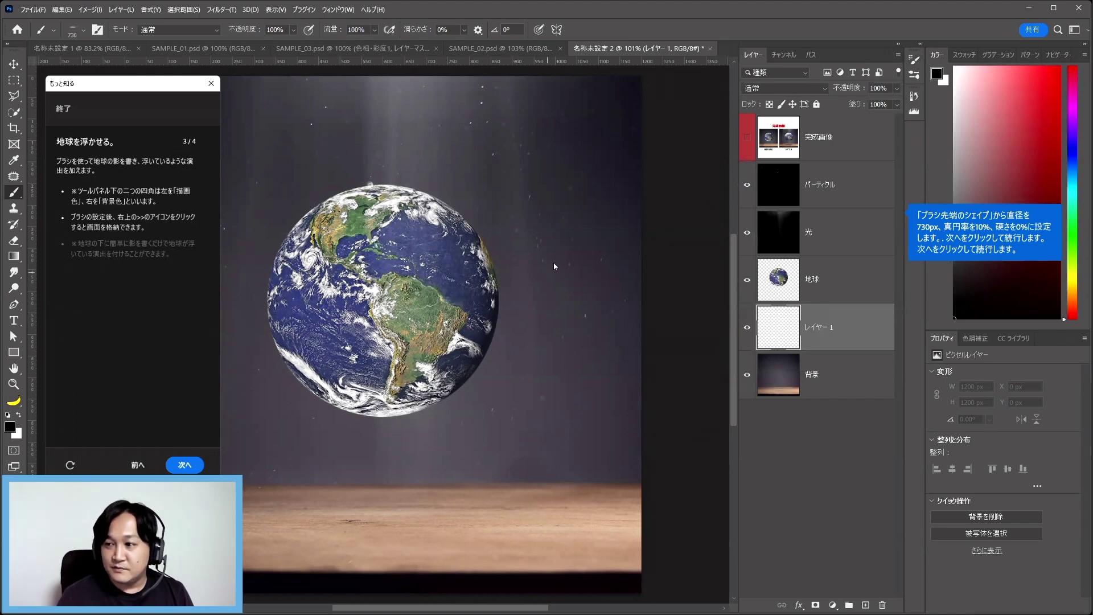
- Brush a soft dark shadow onto the table directly below the Earth
click(195, 467)
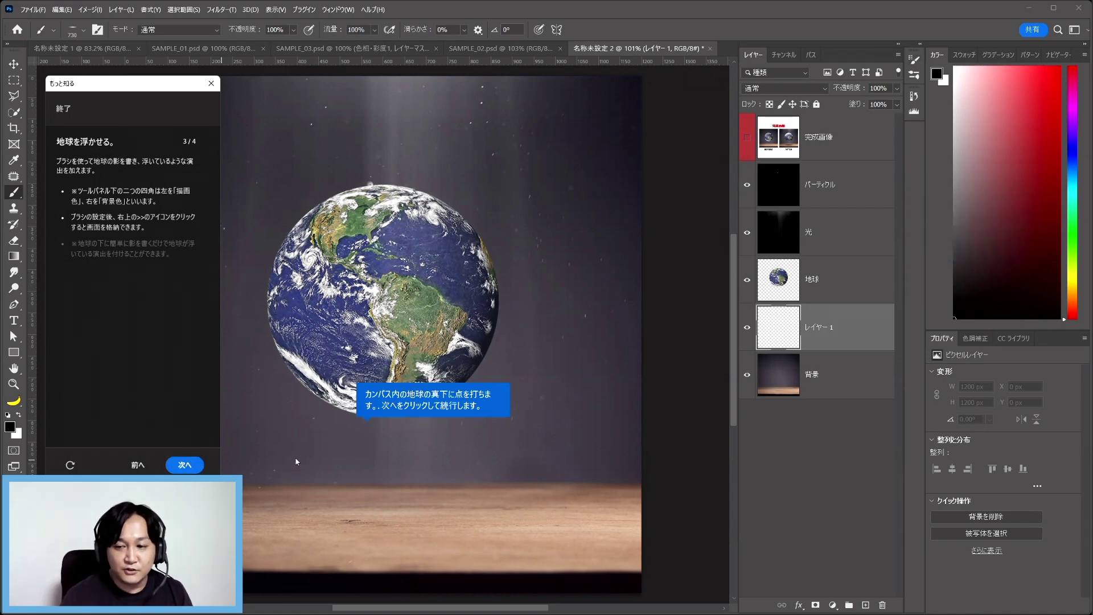
click(394, 515)
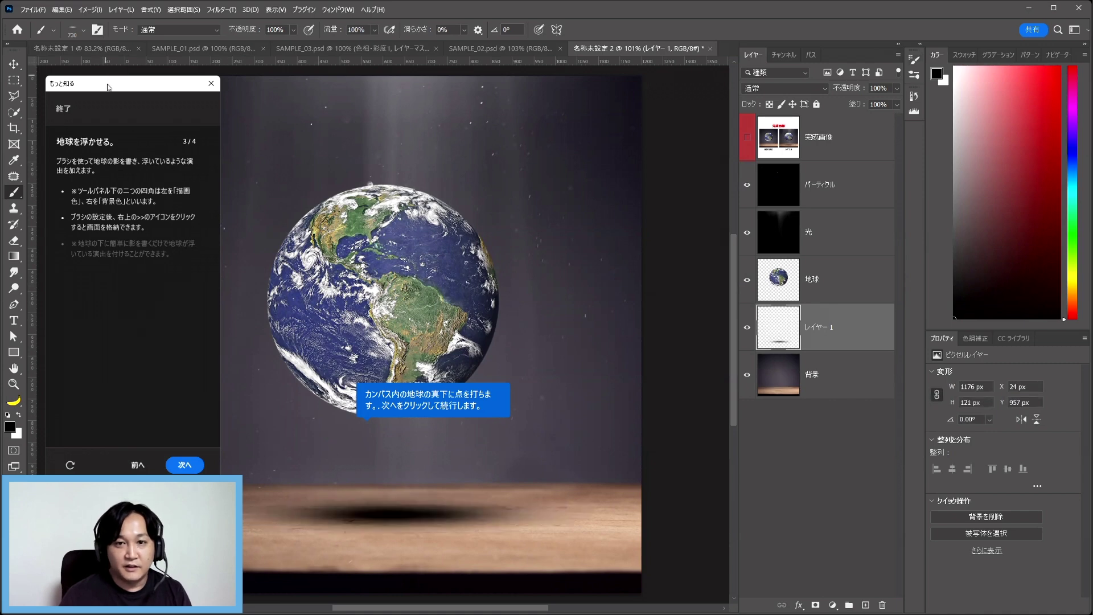
drag(109, 87, 886, 174)
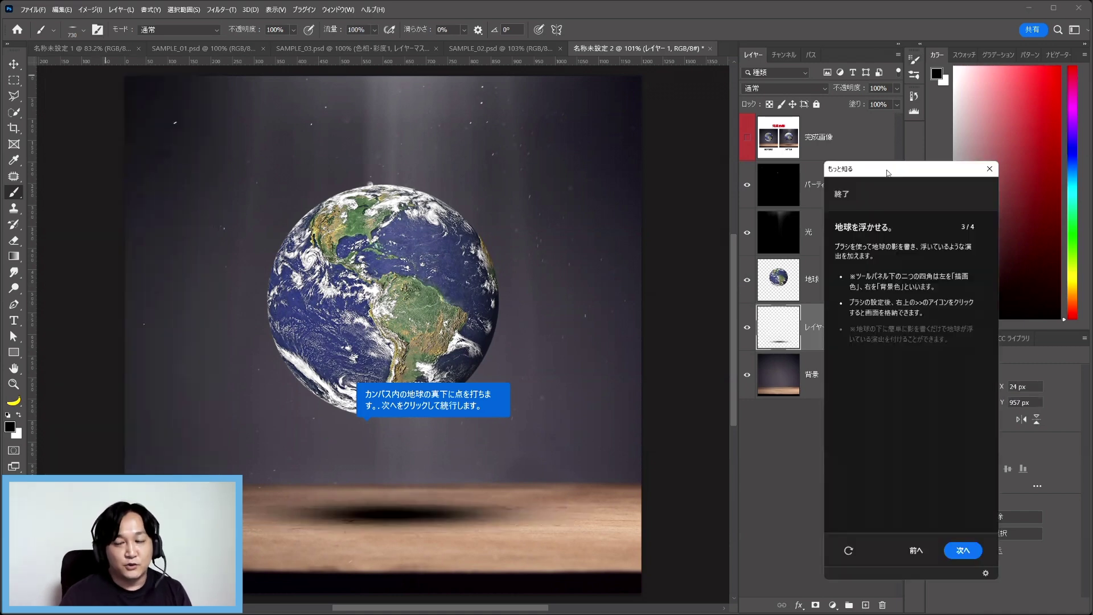
- Set the shadow layer's opacity to 70%
click(963, 550)
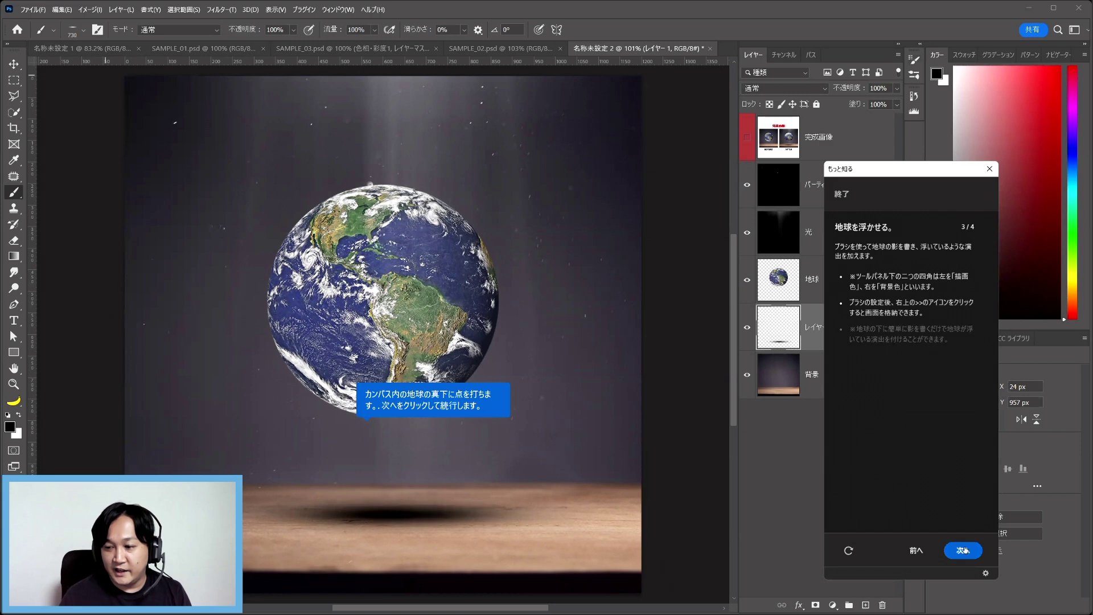
click(889, 87)
text(70)
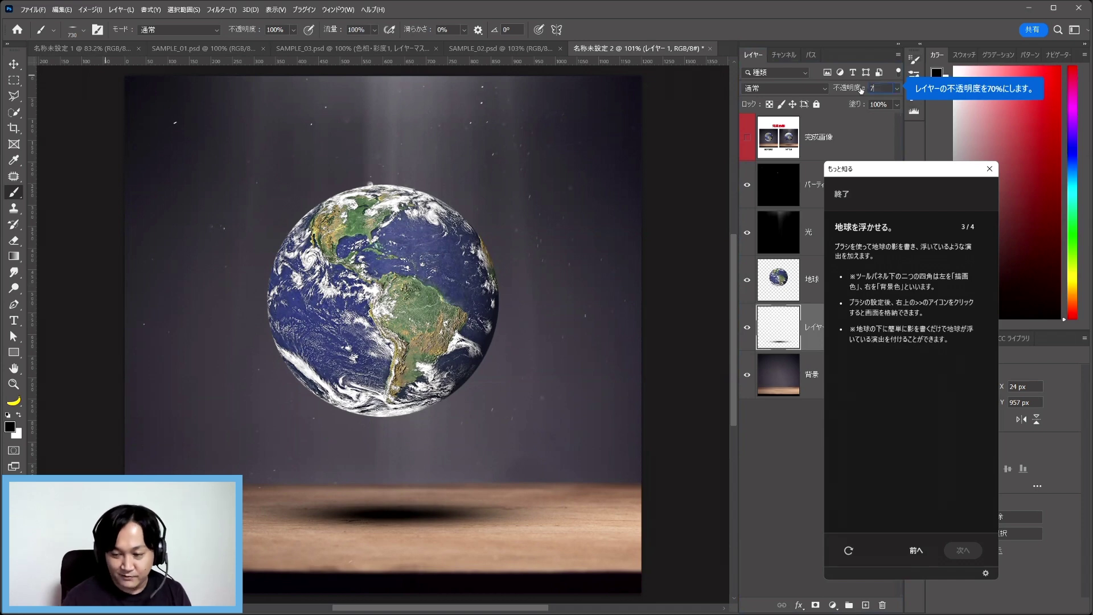
key(Return)
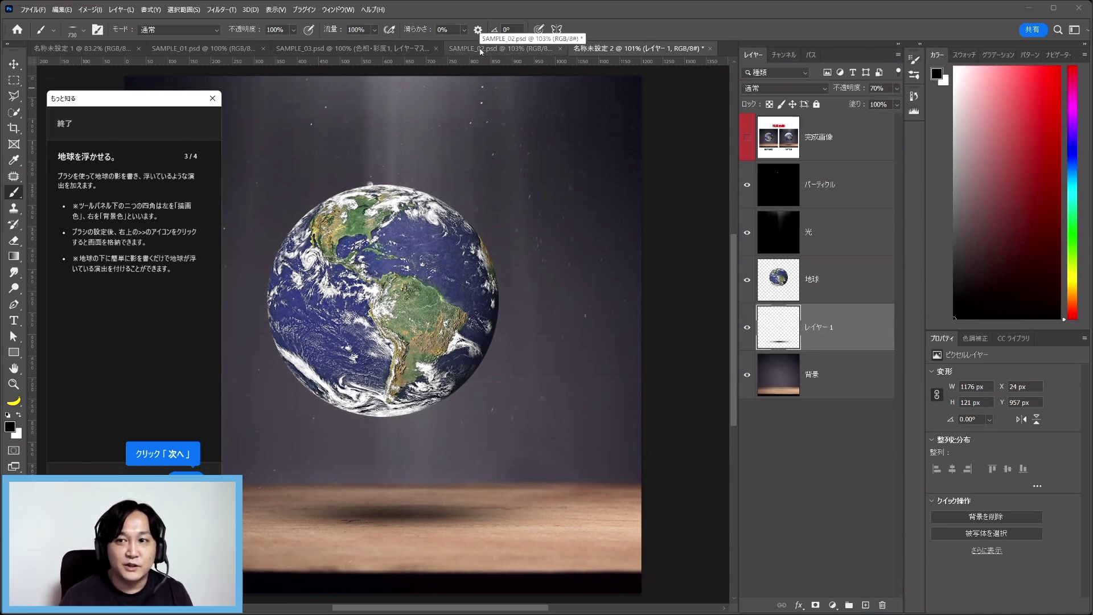
- Switch to the SAMPLE_02.psd robot document and select its ロボット layer with the Move tool
click(398, 49)
click(466, 49)
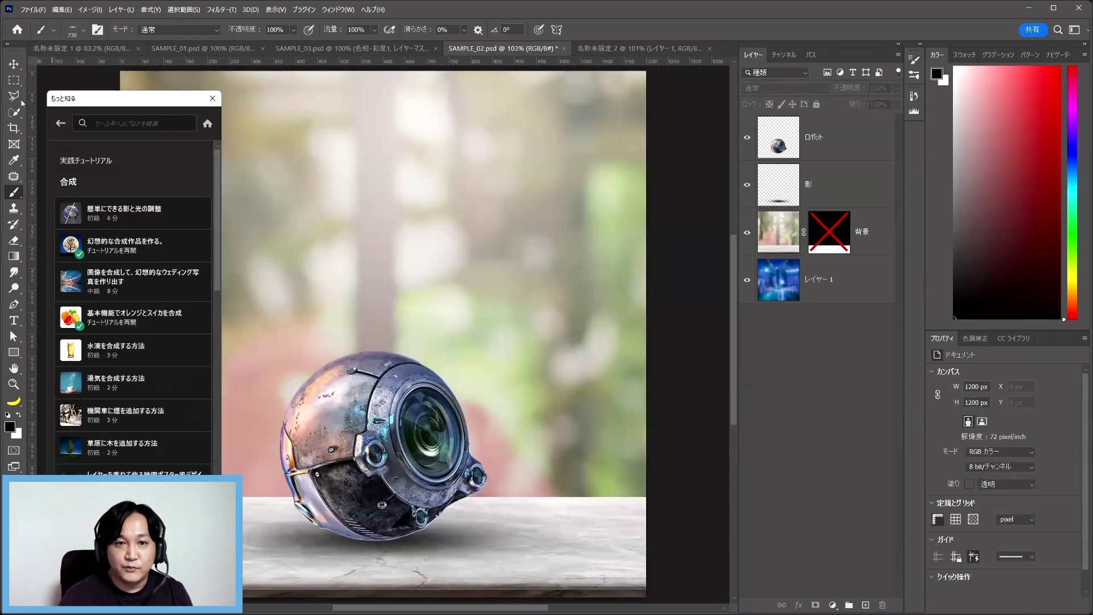
click(15, 65)
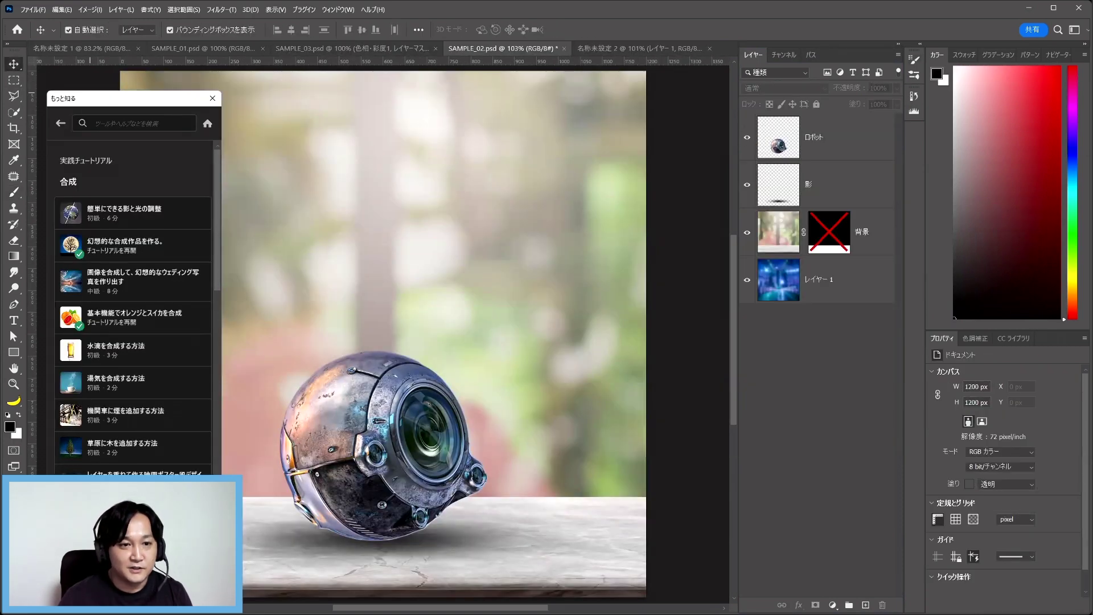
click(212, 98)
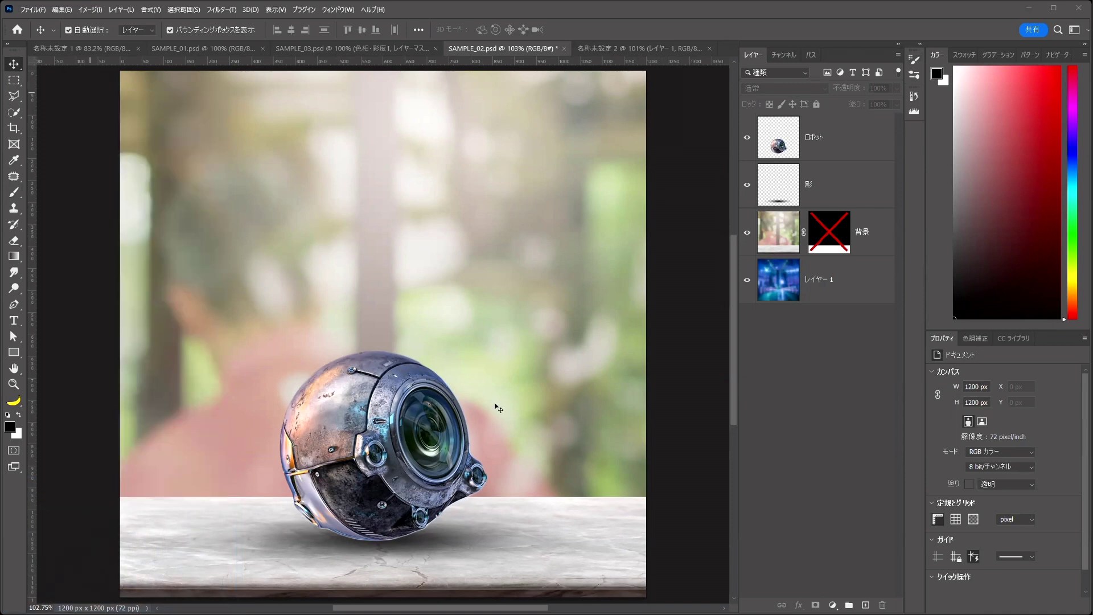
click(409, 439)
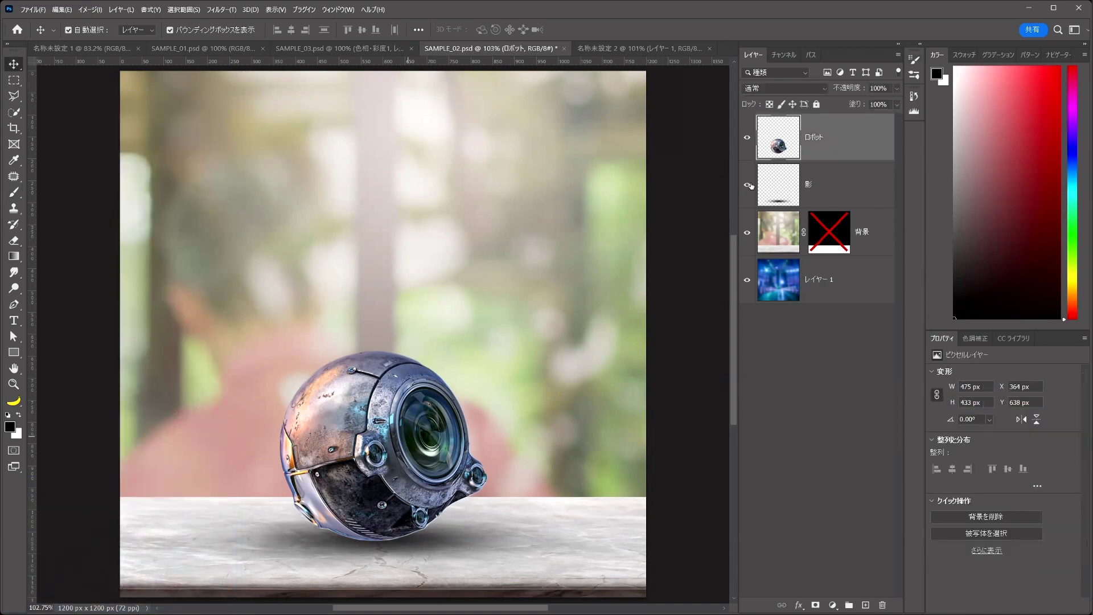
- Toggle the robot's 影 shadow layer to compare, then return to the 名称未設定 2 Earth document
click(747, 185)
click(747, 186)
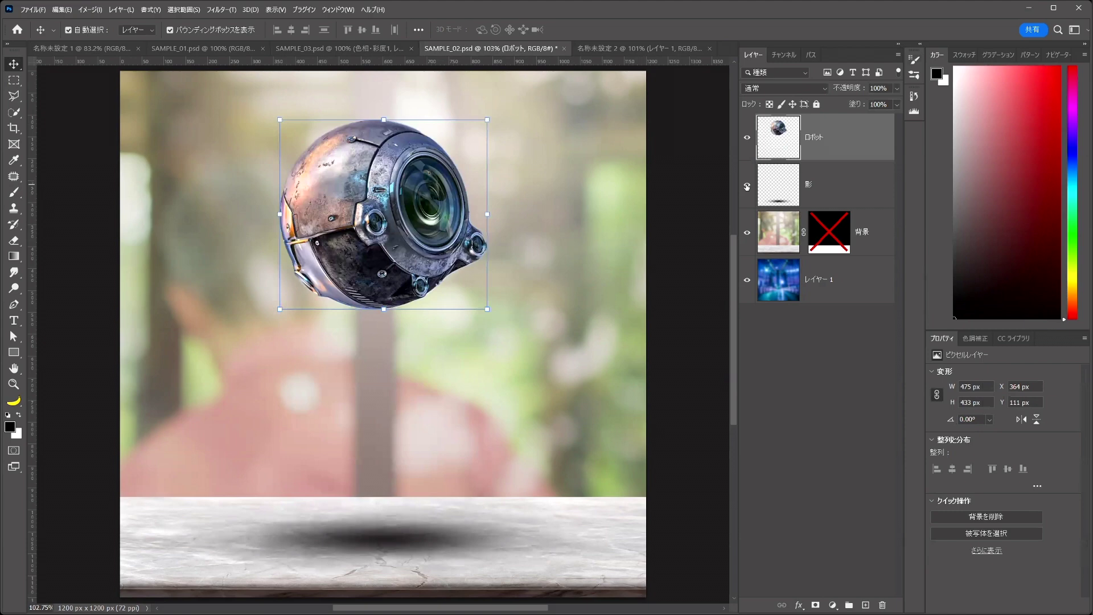
click(747, 186)
click(747, 187)
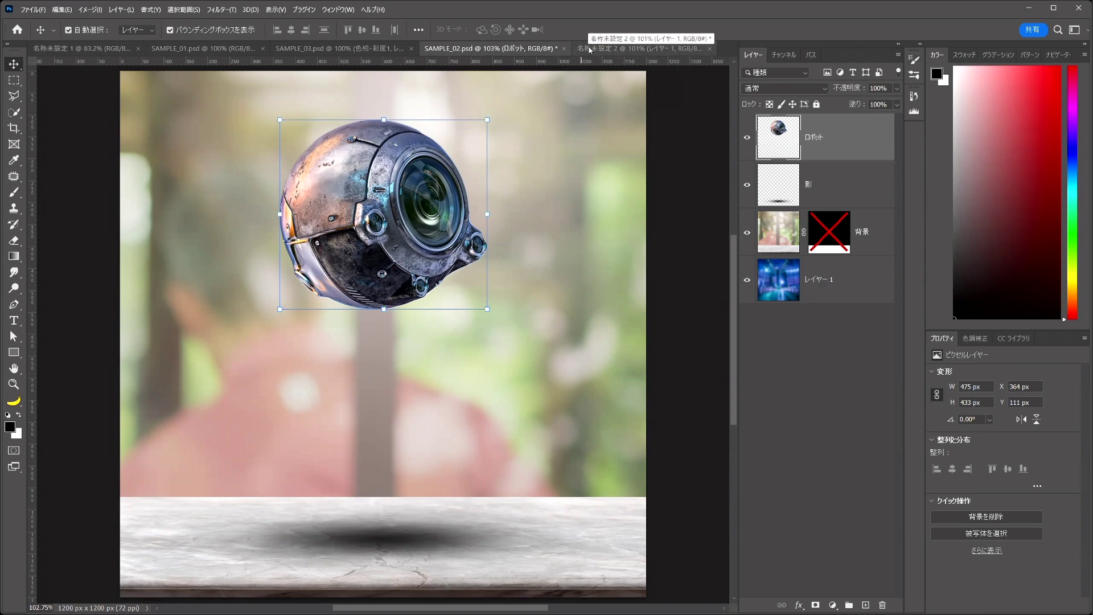
click(757, 188)
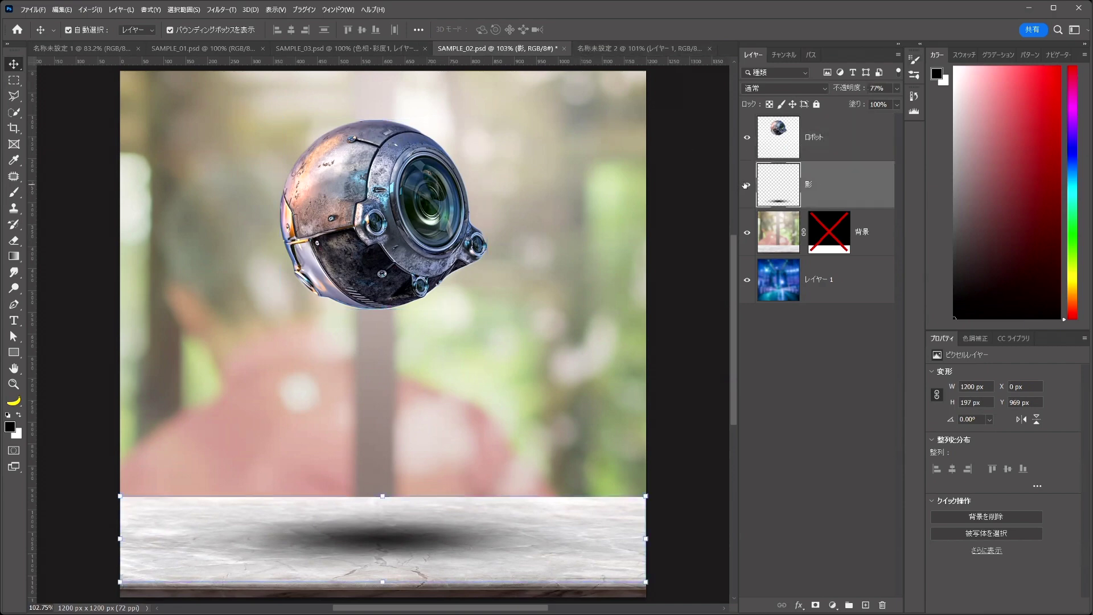
click(638, 48)
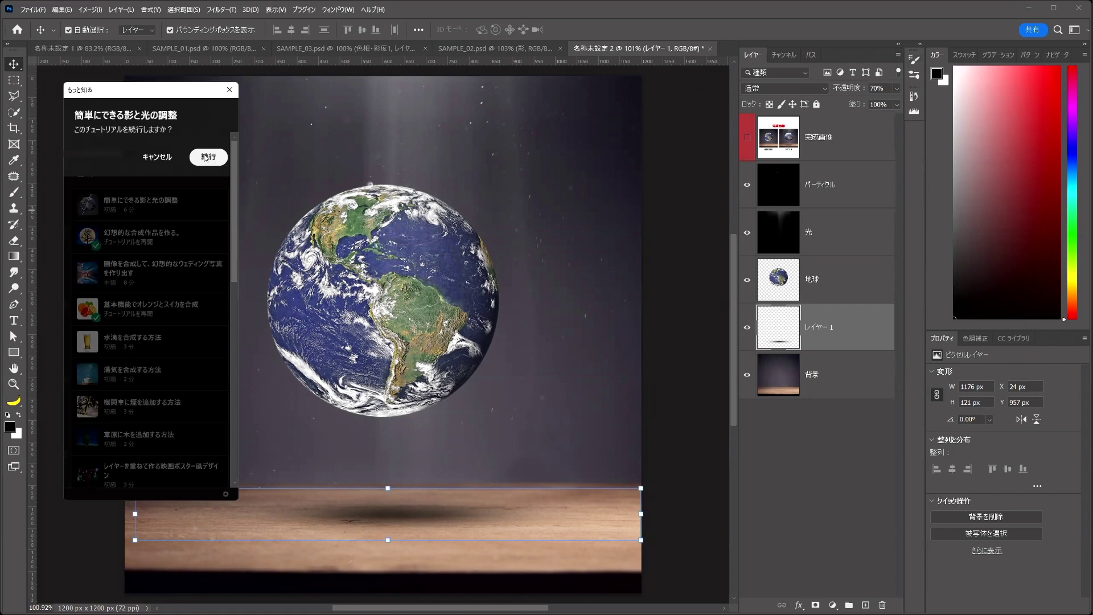
- Advance the tutorial to step 4/4 and add a Brightness/Contrast layer above 地球, adjusting its brightness
click(203, 155)
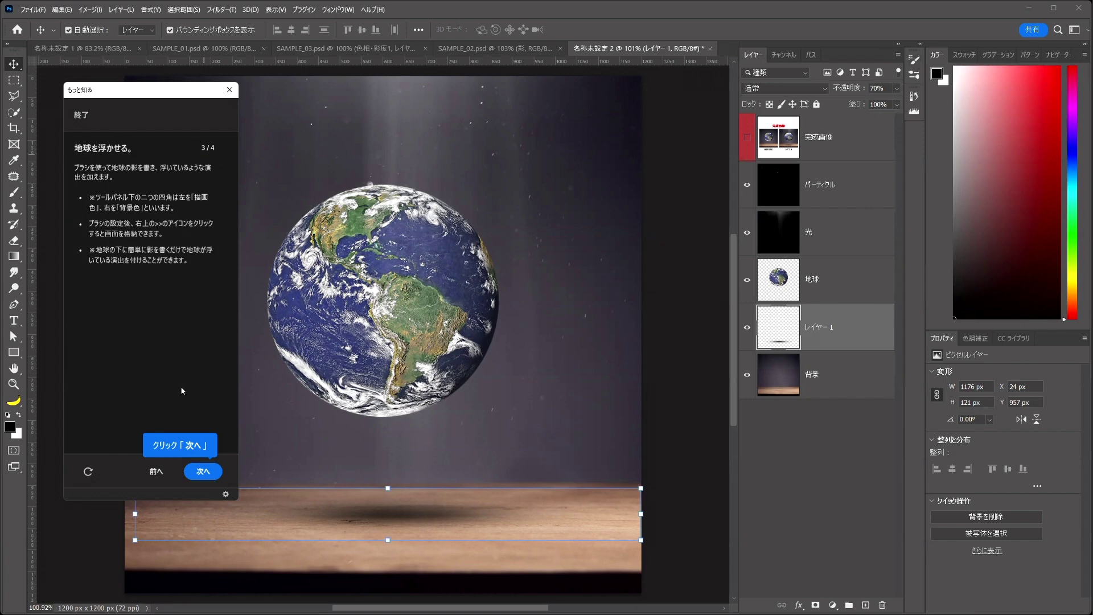
click(203, 471)
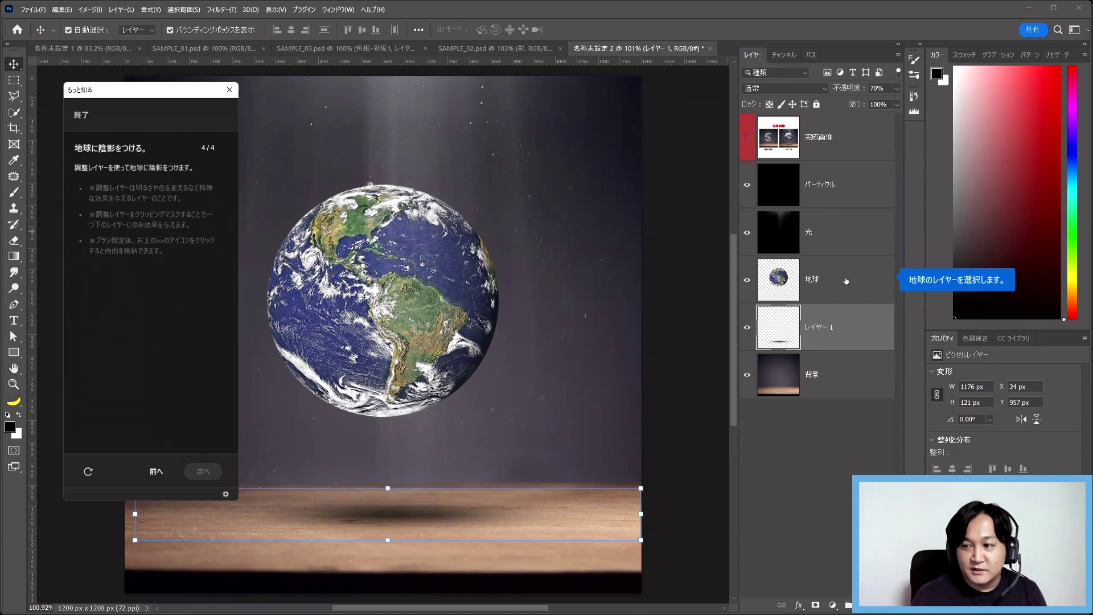
click(846, 281)
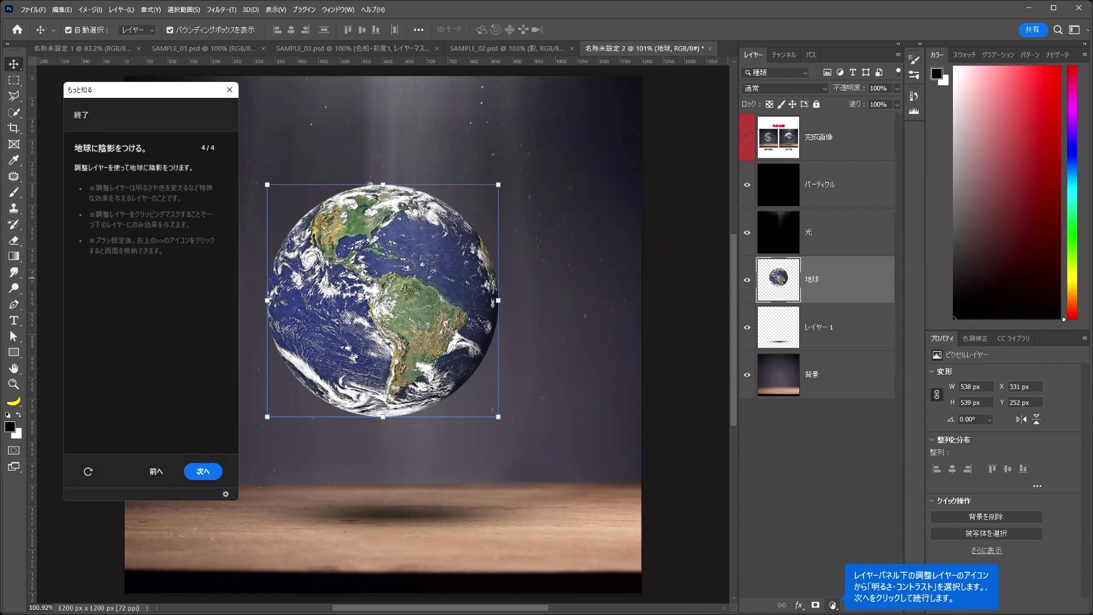
click(833, 605)
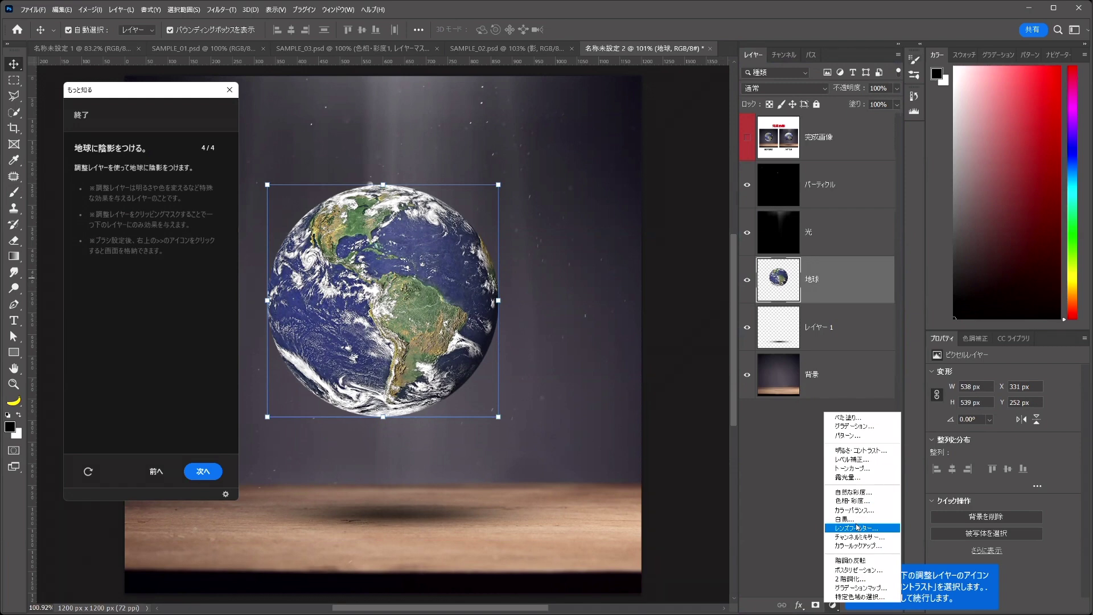
click(859, 450)
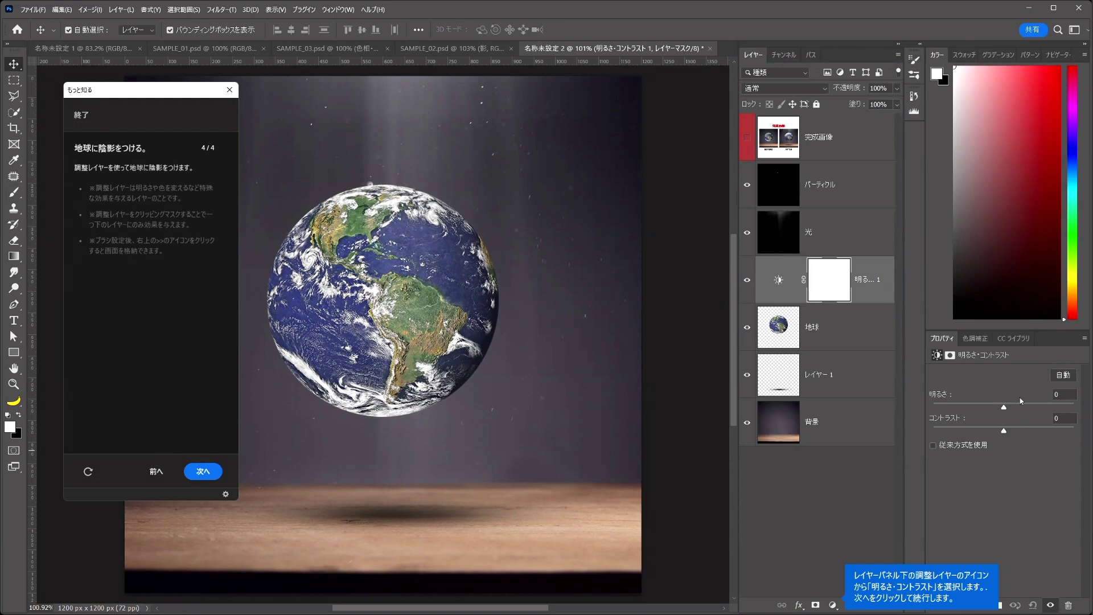
mouse_move(1003, 407)
mouse_down()
mouse_move(956, 406)
mouse_move(1074, 407)
mouse_up()
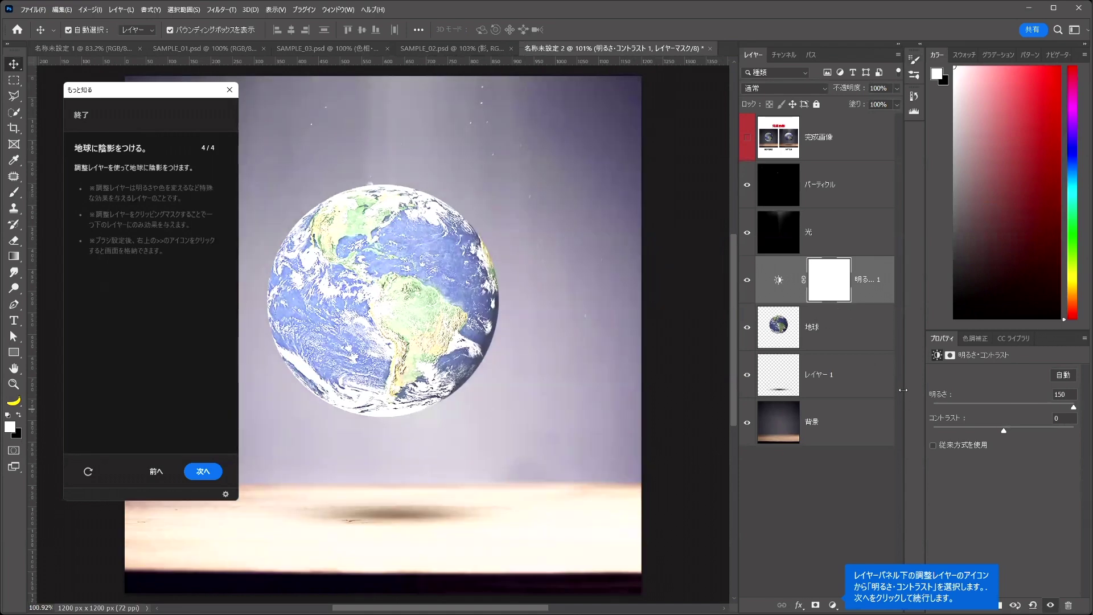
key(ctrl+z)
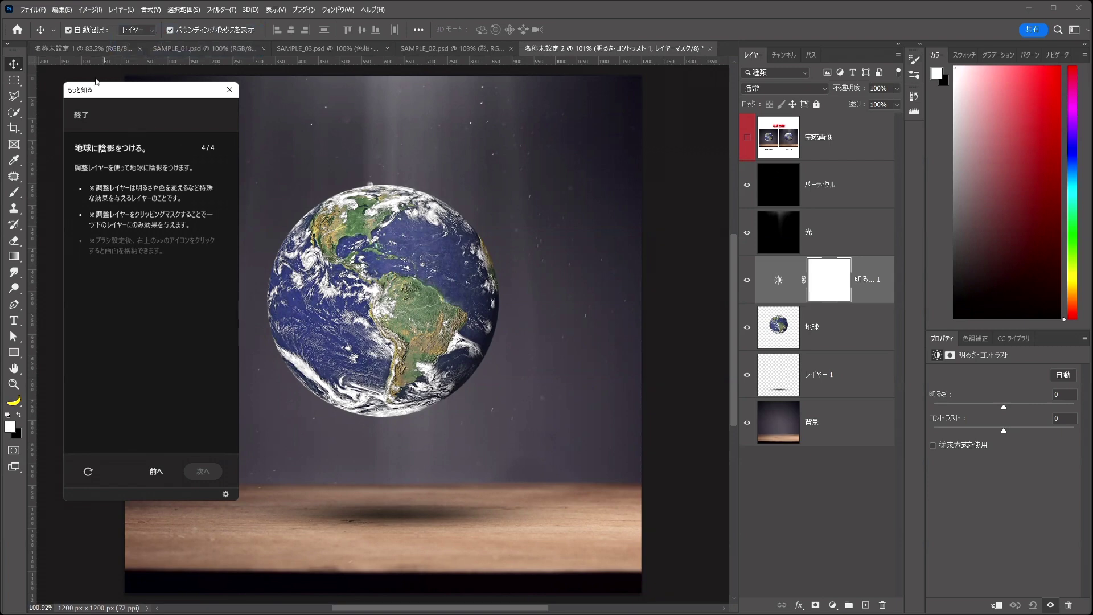
click(120, 9)
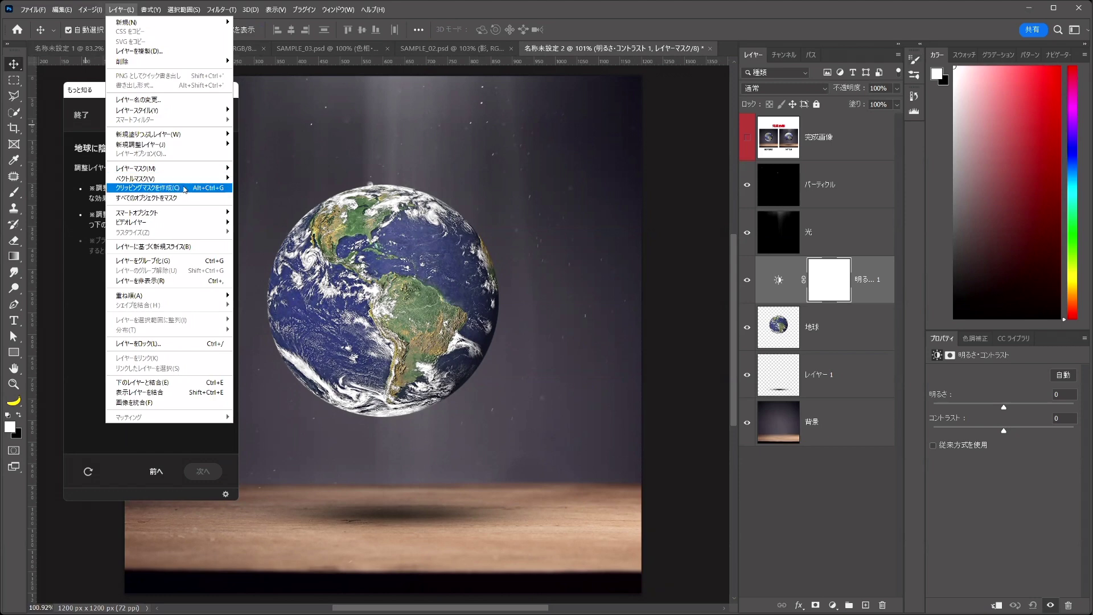
- Clip the Brightness/Contrast layer to 地球, set brightness to -5, and invert its mask to black
click(185, 189)
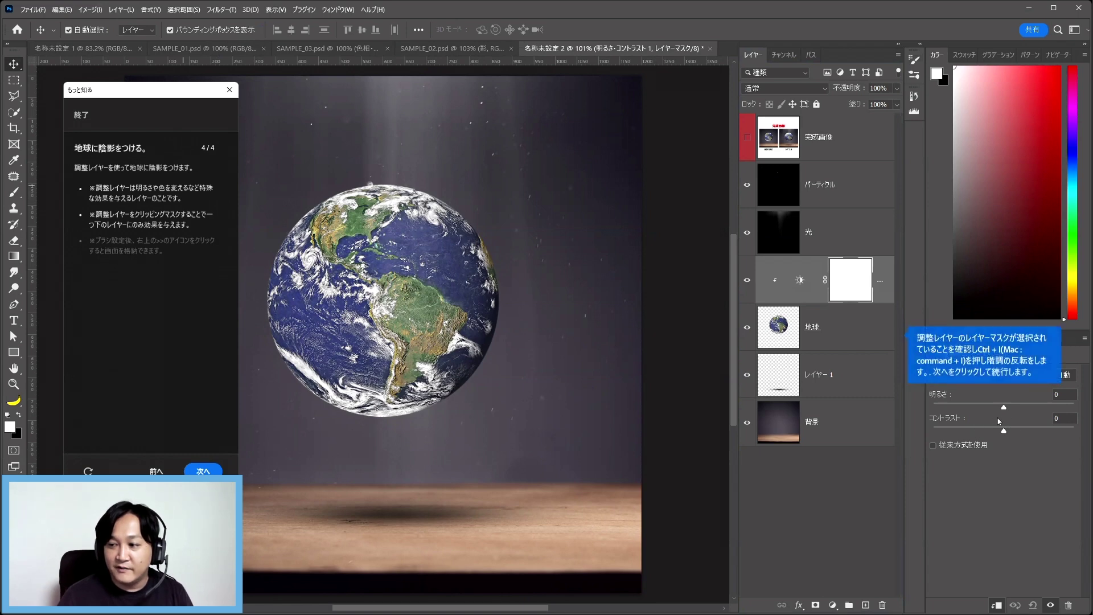
mouse_move(1004, 407)
mouse_down()
mouse_move(992, 407)
mouse_move(1007, 417)
mouse_up()
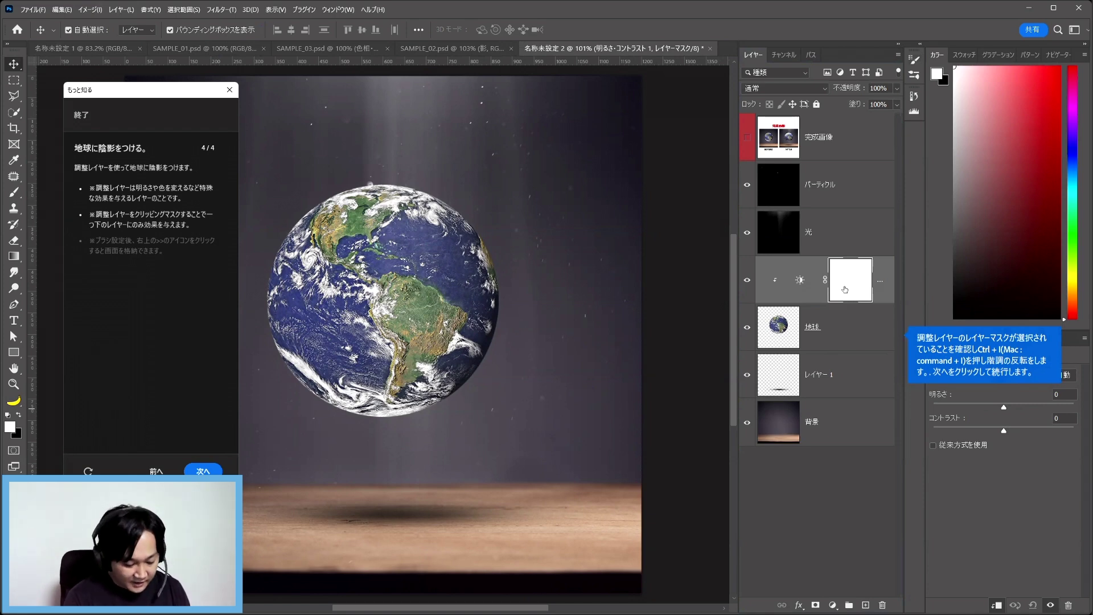
key(ctrl+i)
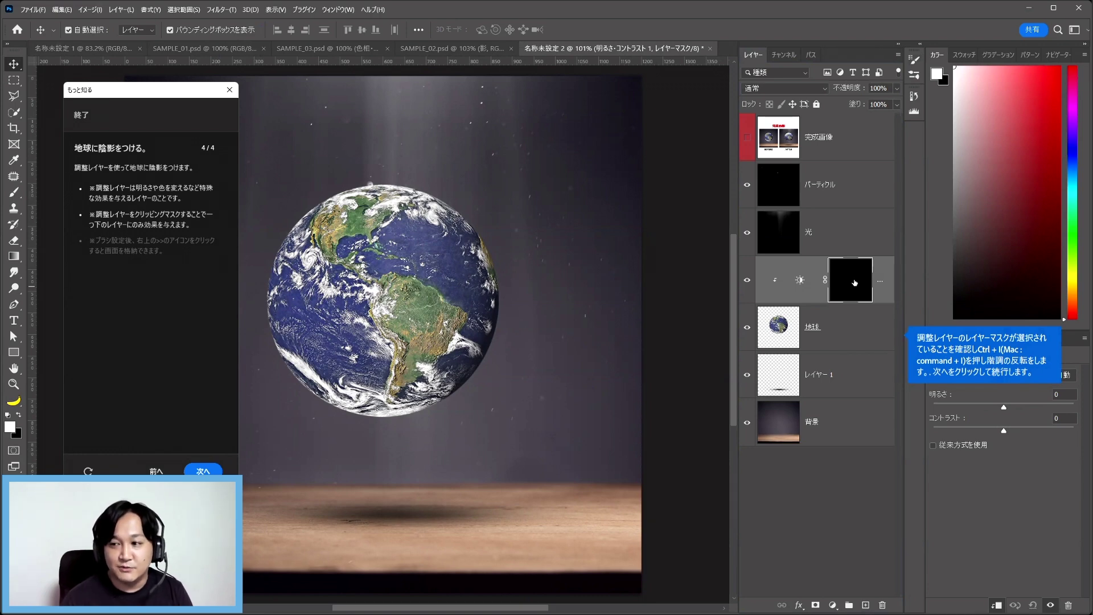
- Close the brush settings, step the tutorial back once, and reselect the 地球 layer
click(200, 471)
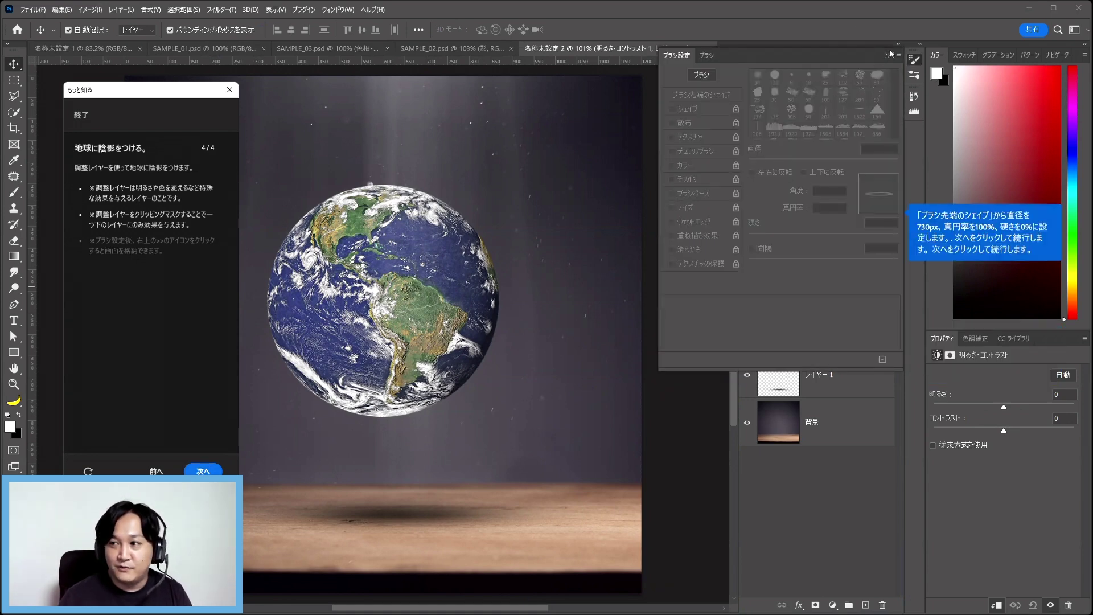
click(887, 55)
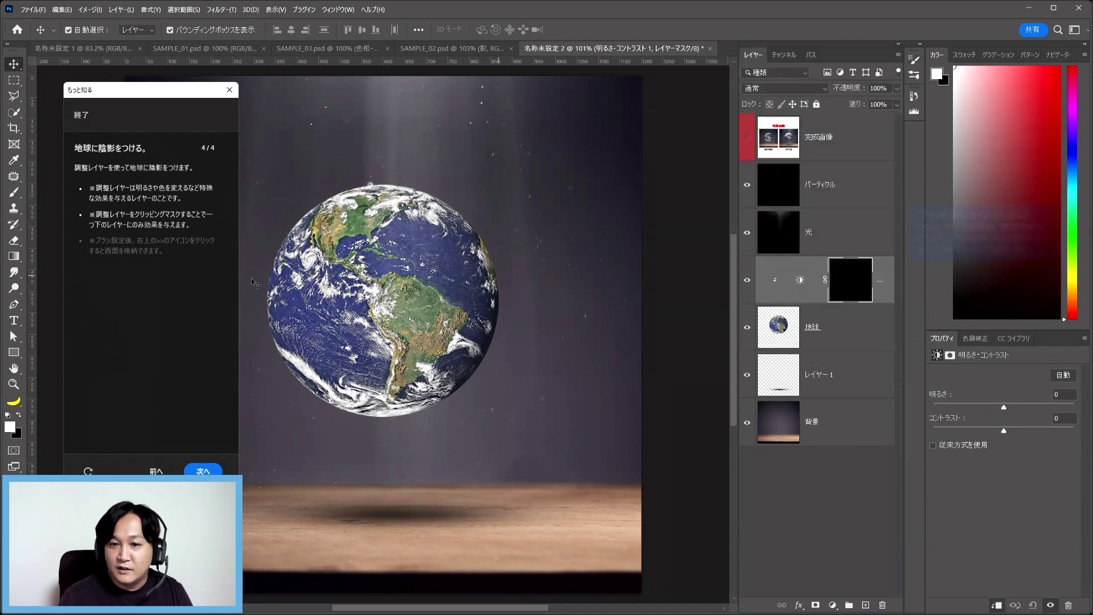
click(157, 470)
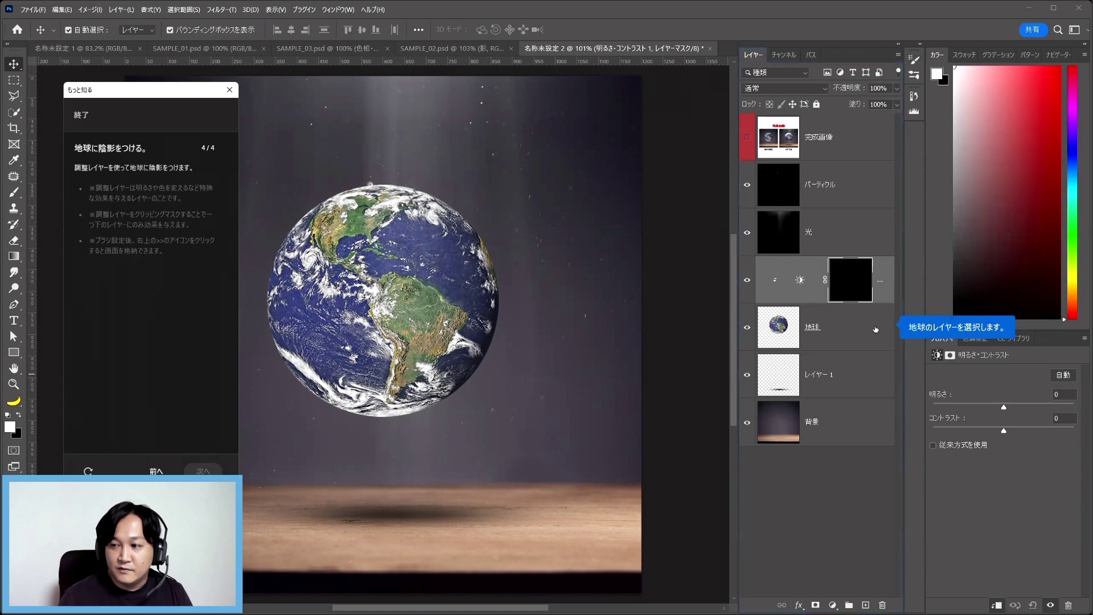
click(820, 327)
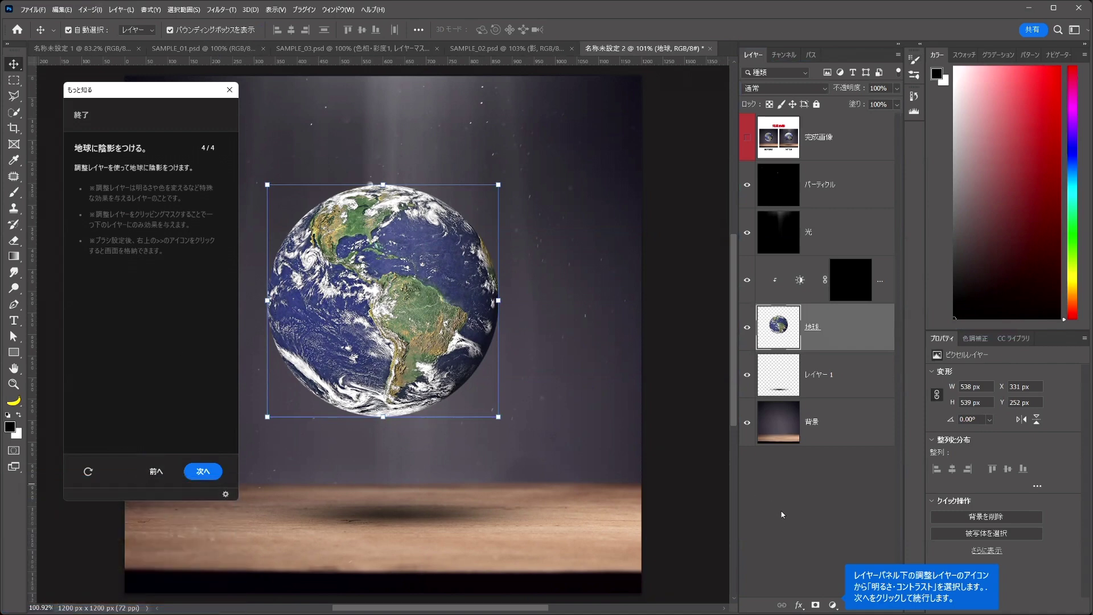
- Delete the black mask and the old Brightness/Contrast adjustment layer
click(875, 293)
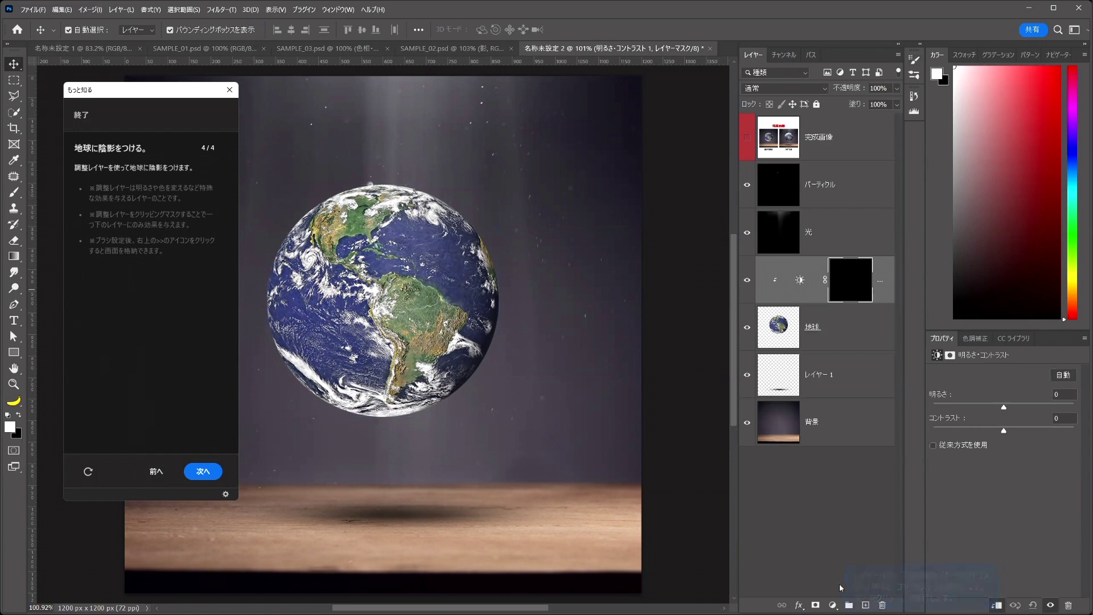
key(Delete)
click(883, 605)
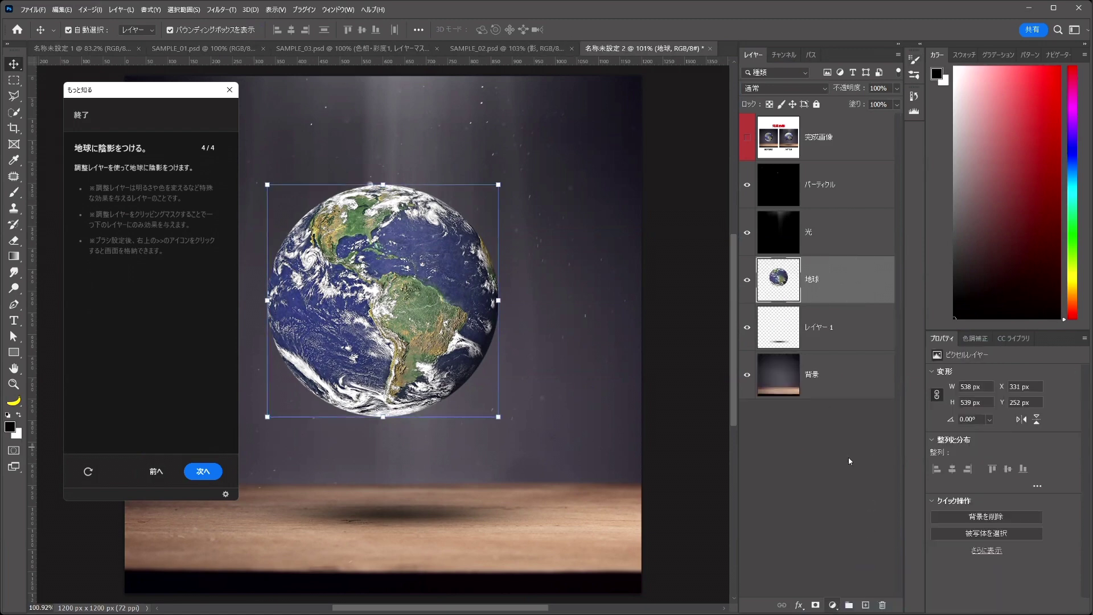
- Add a fresh Brightness/Contrast adjustment above 地球 and advance the tutorial
click(833, 606)
click(870, 457)
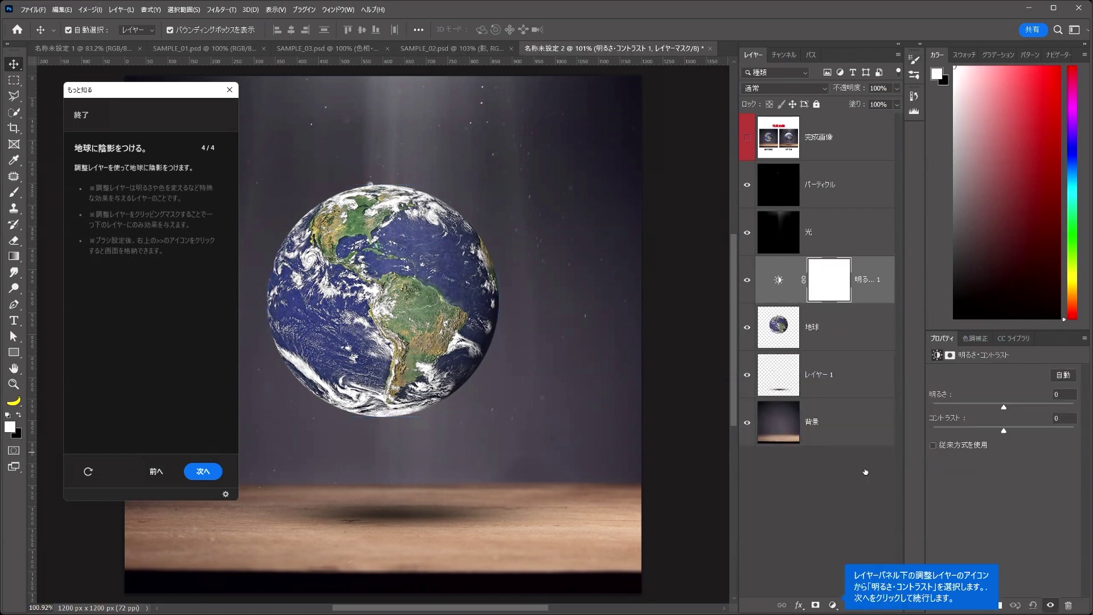
click(203, 471)
click(121, 10)
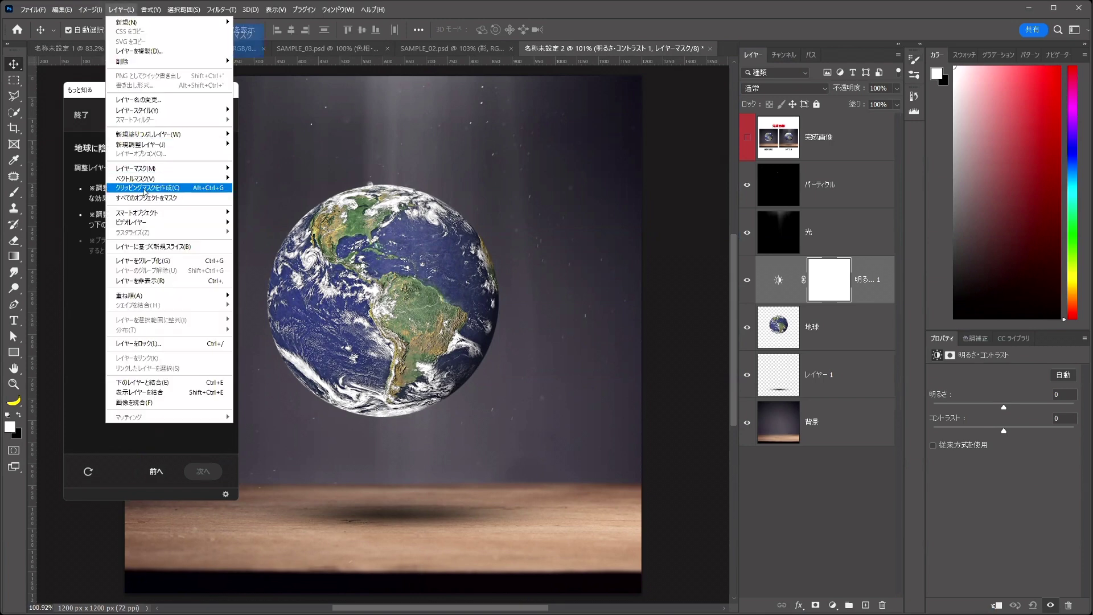
- Clip the new adjustment to 地球, trying brightness -85 before resetting it to 0
click(145, 188)
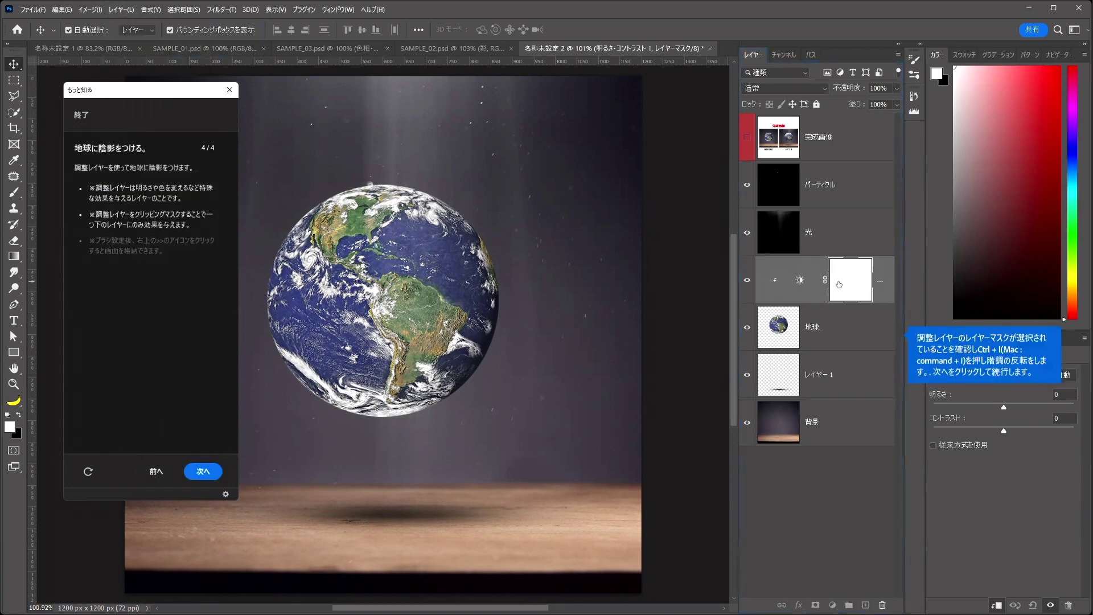
click(799, 285)
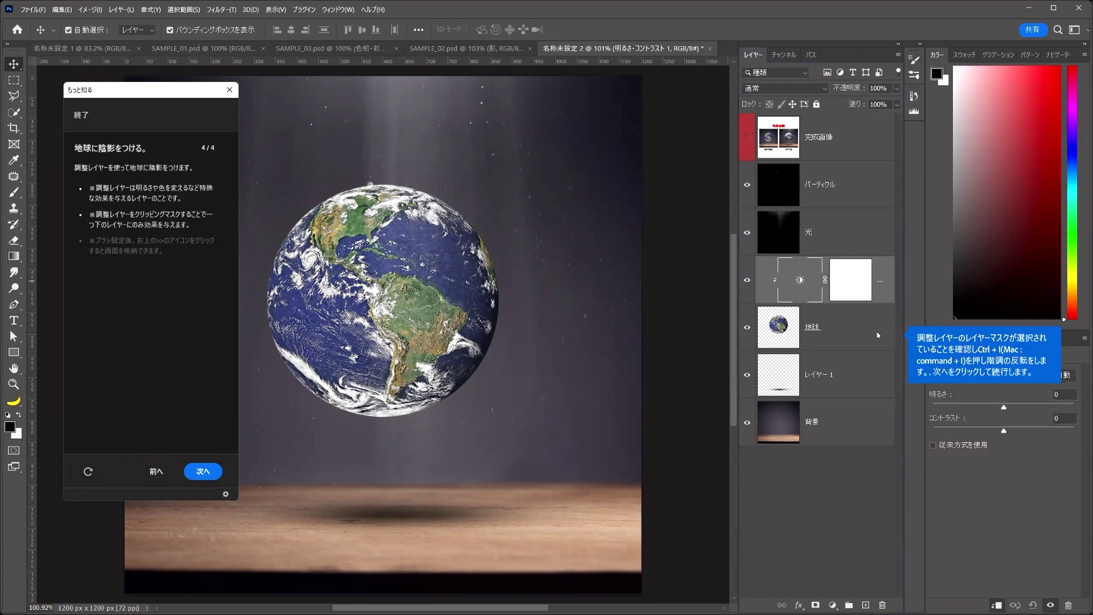
drag(1004, 407, 966, 408)
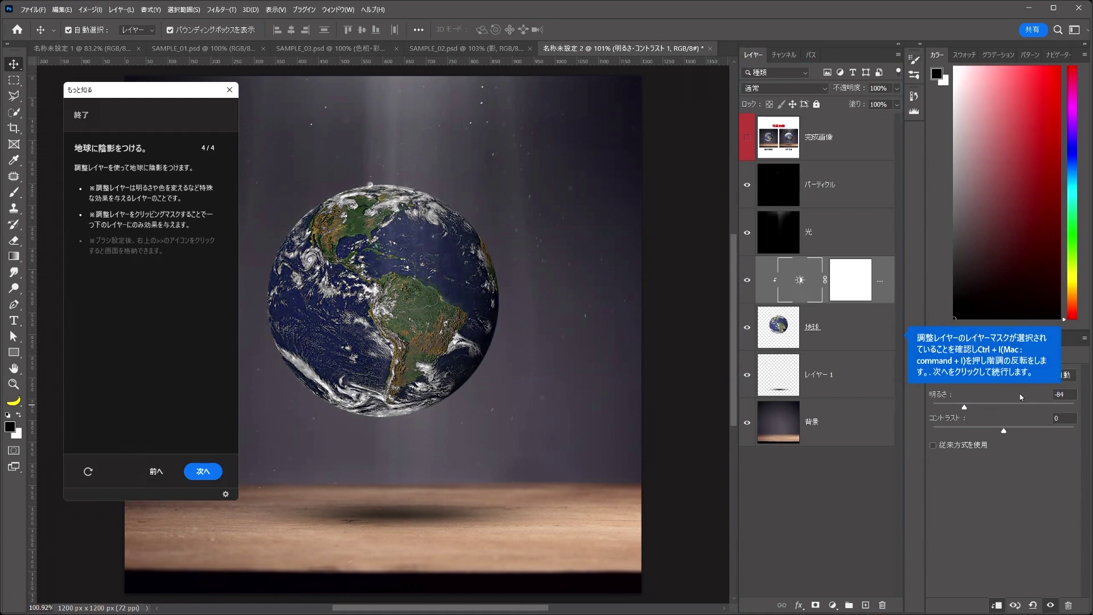
click(1033, 605)
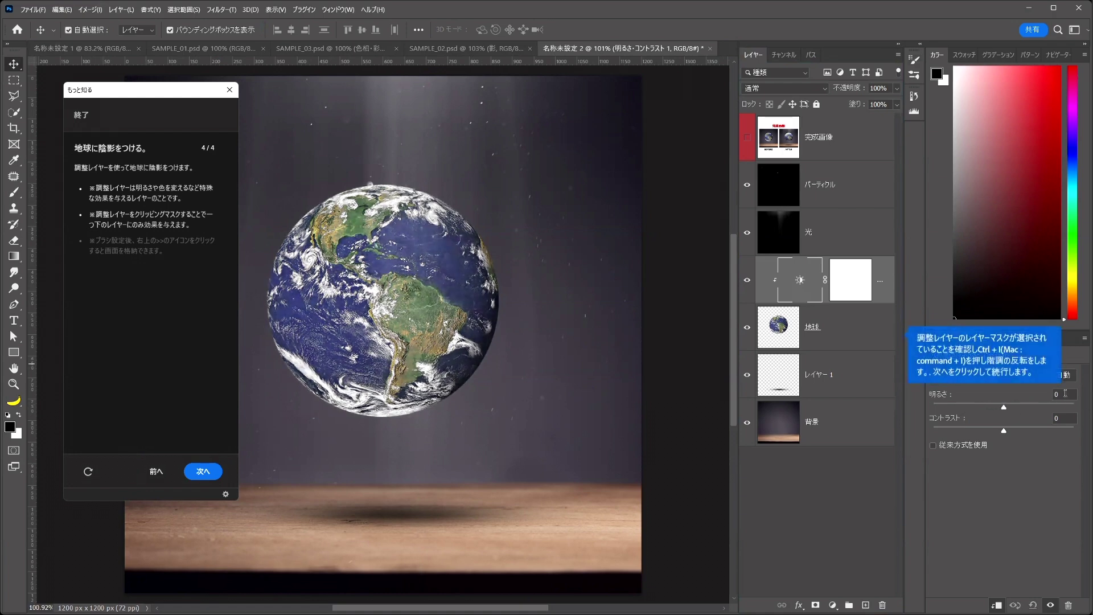
- Invert the adjustment's mask to solid black and advance the tutorial
click(857, 293)
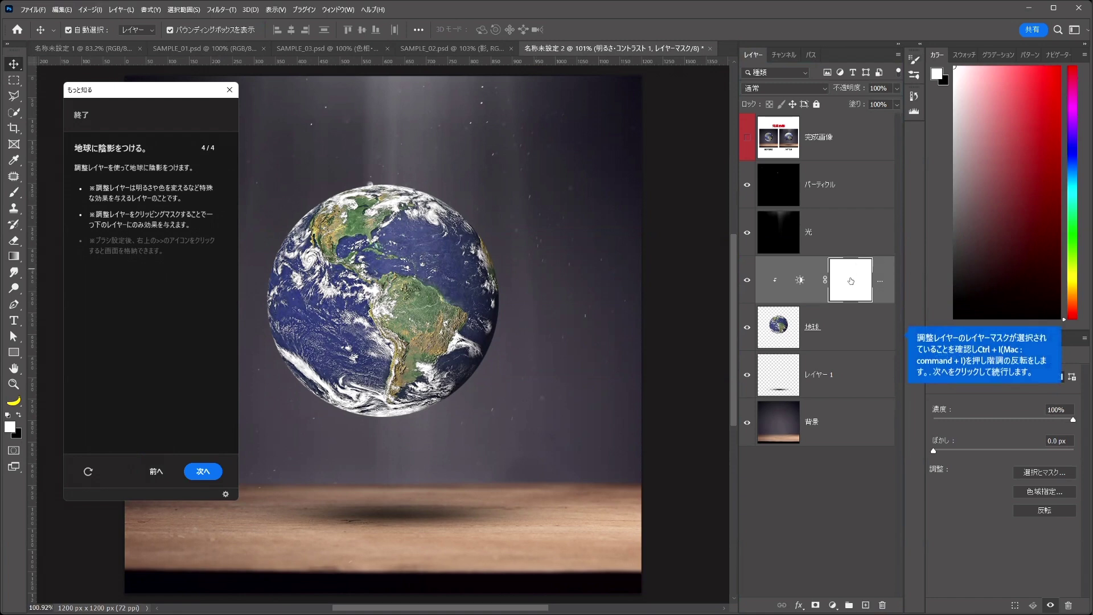
key(ctrl+i)
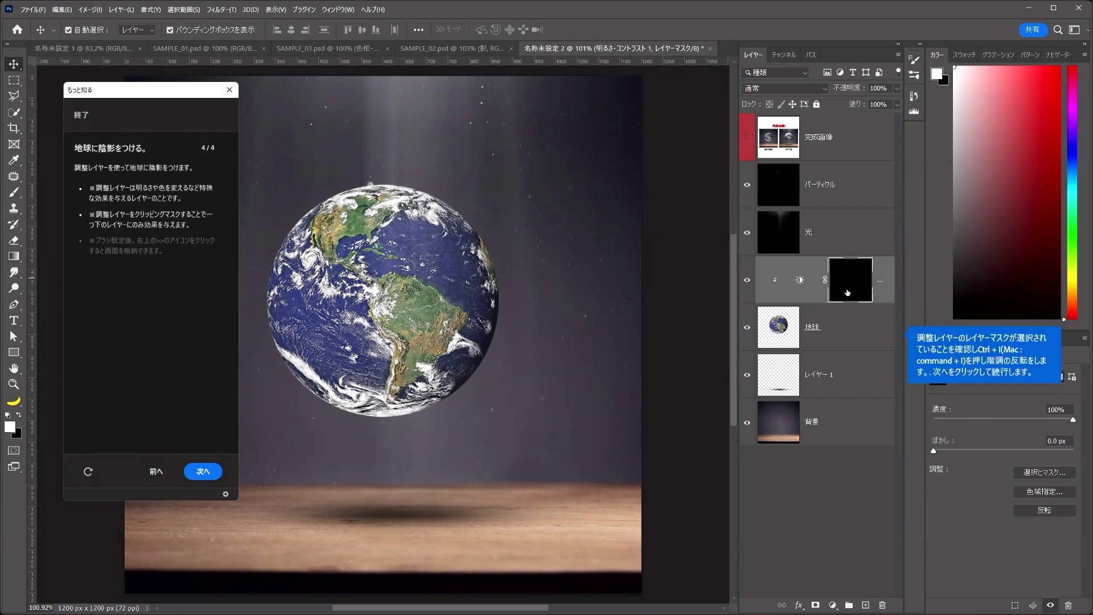
click(200, 470)
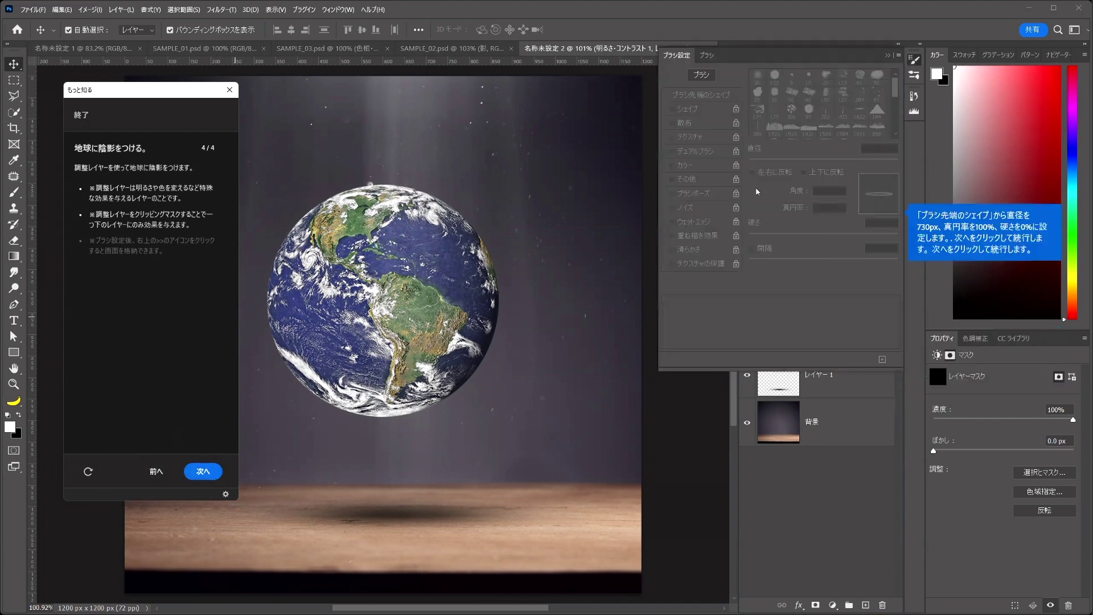
- Select the Brush tool and set the brush roundness to 100
click(16, 194)
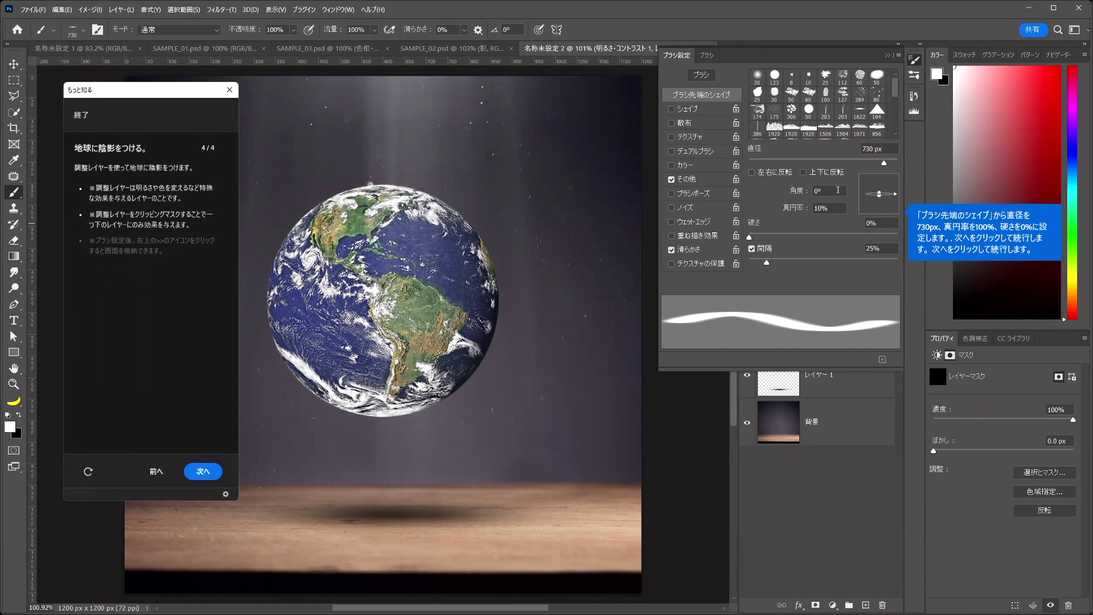
drag(838, 212, 767, 205)
text(100)
click(887, 57)
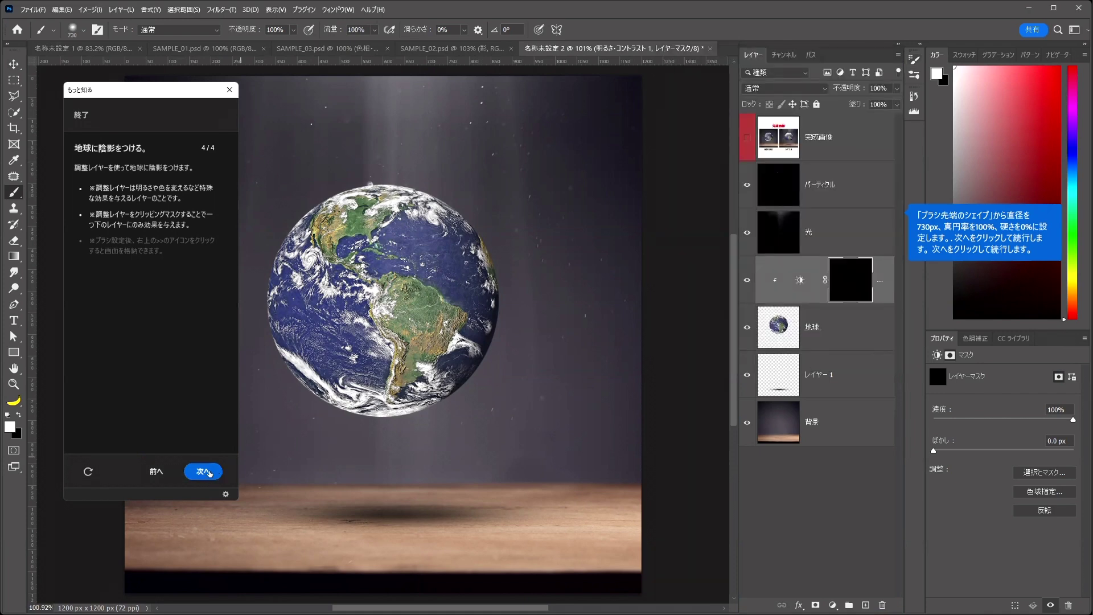
- Advance the tutorial two steps and target the adjustment's settings instead of its mask
click(205, 472)
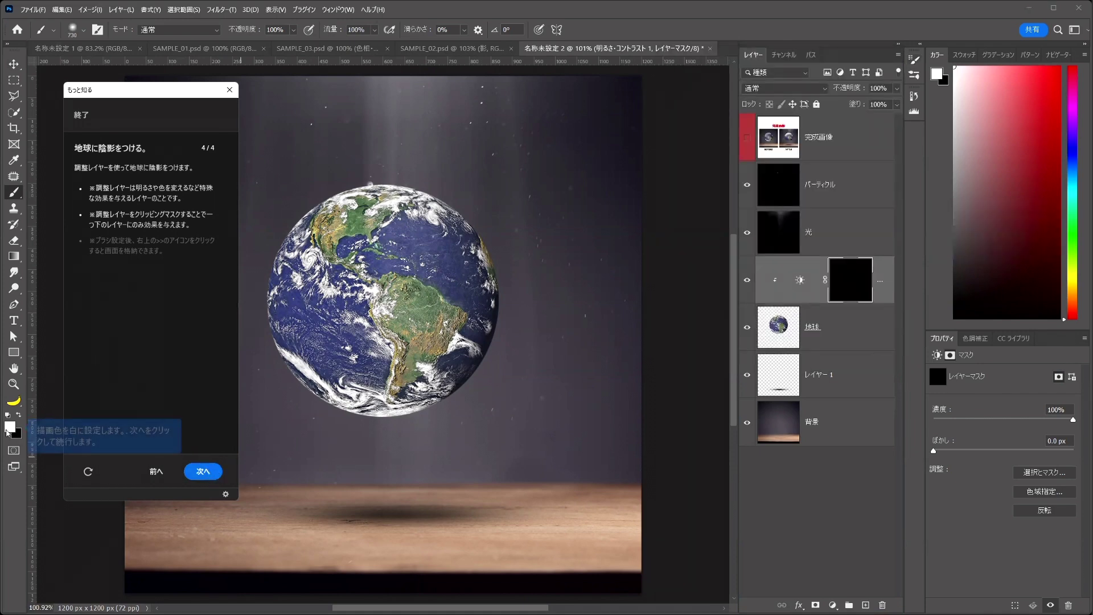
click(203, 472)
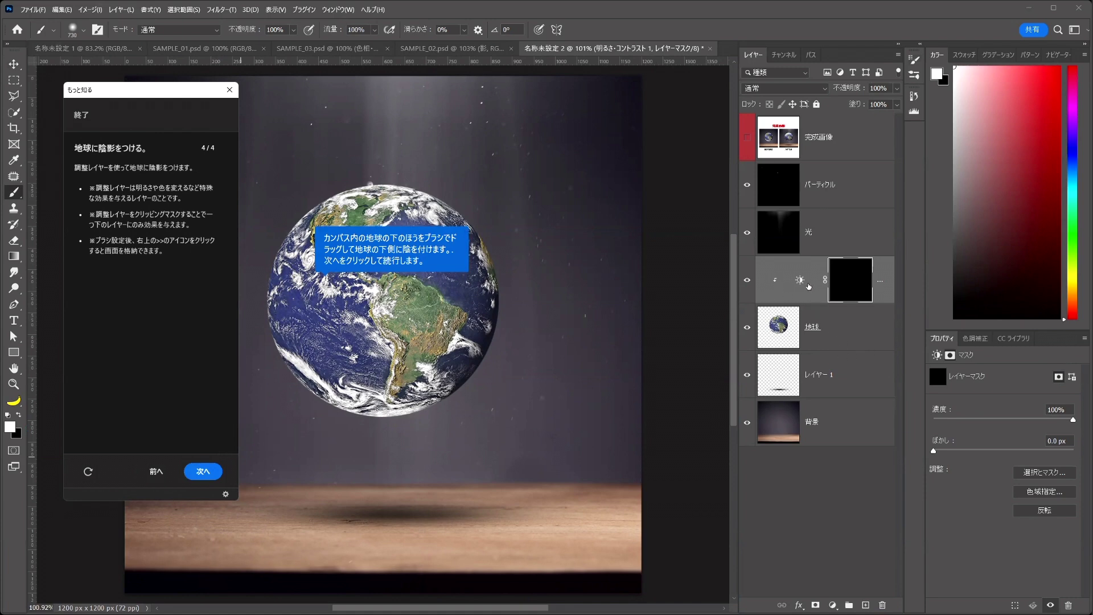
click(800, 285)
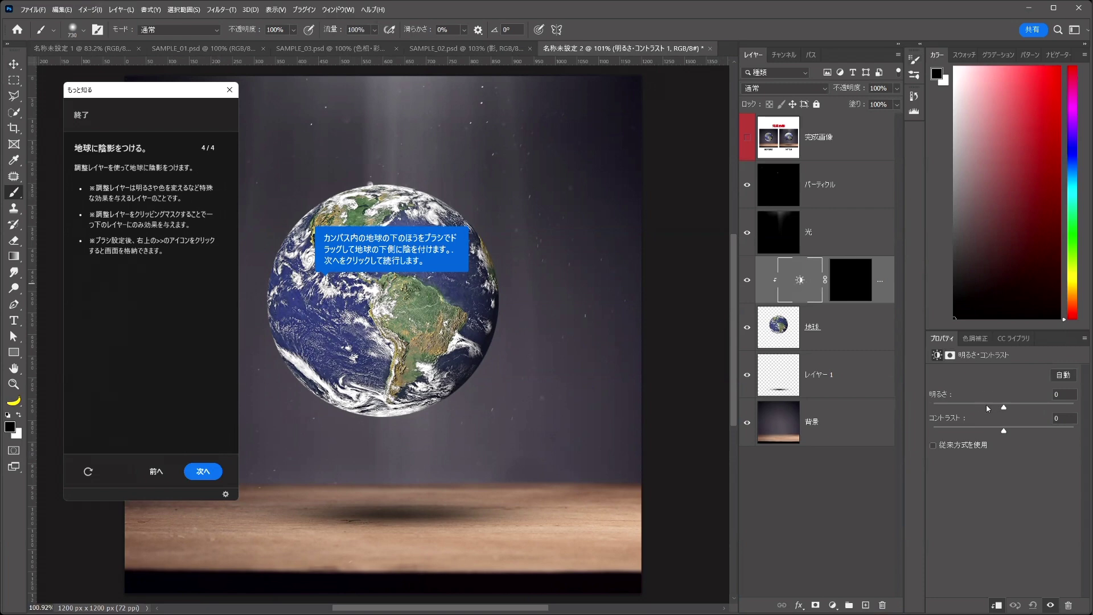
- Set the adjustment's brightness to -70, then preview it by toggling its mask off and on
double_click(1063, 395)
text(-70)
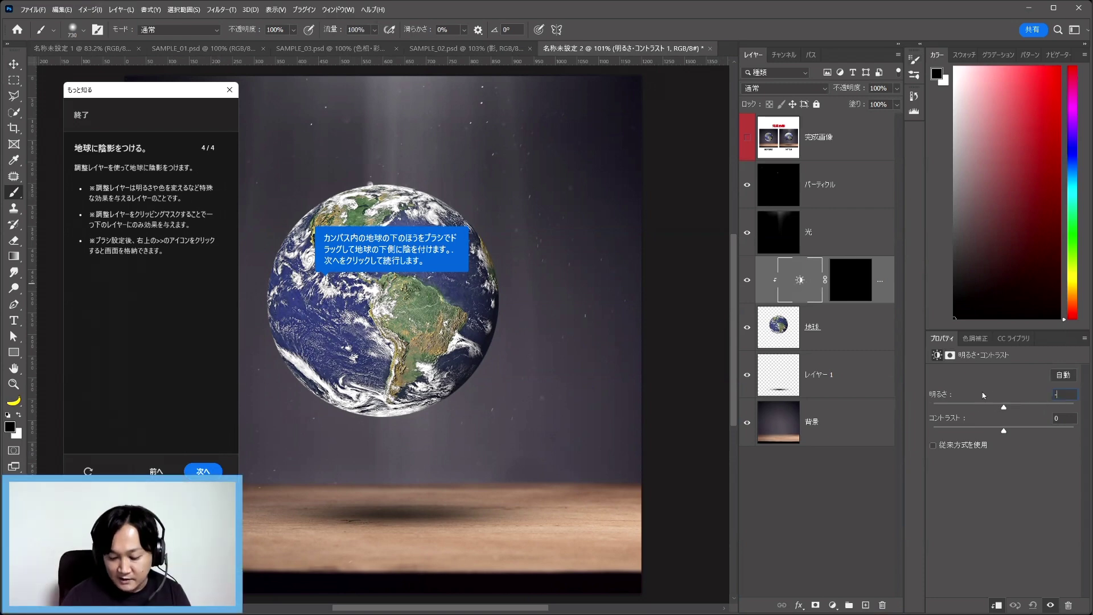
key(Return)
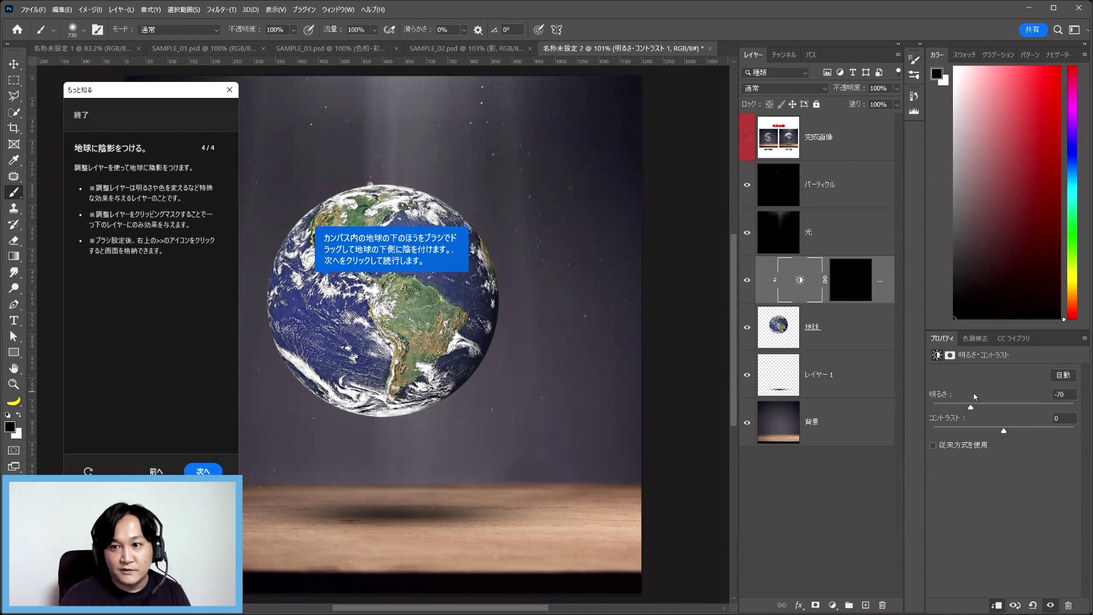
click(850, 288)
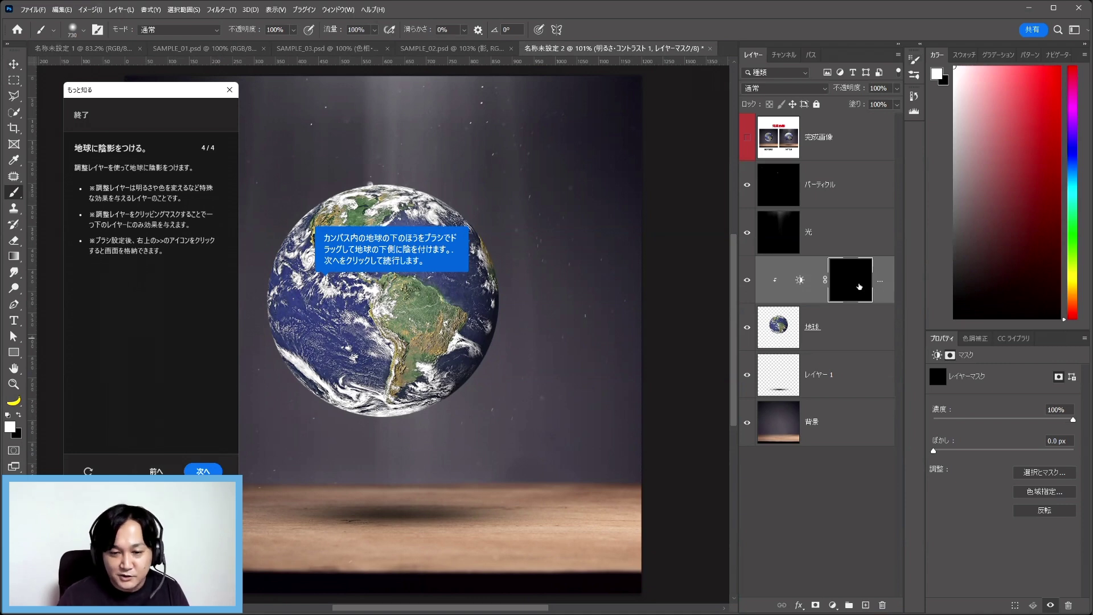
shift+click(860, 287)
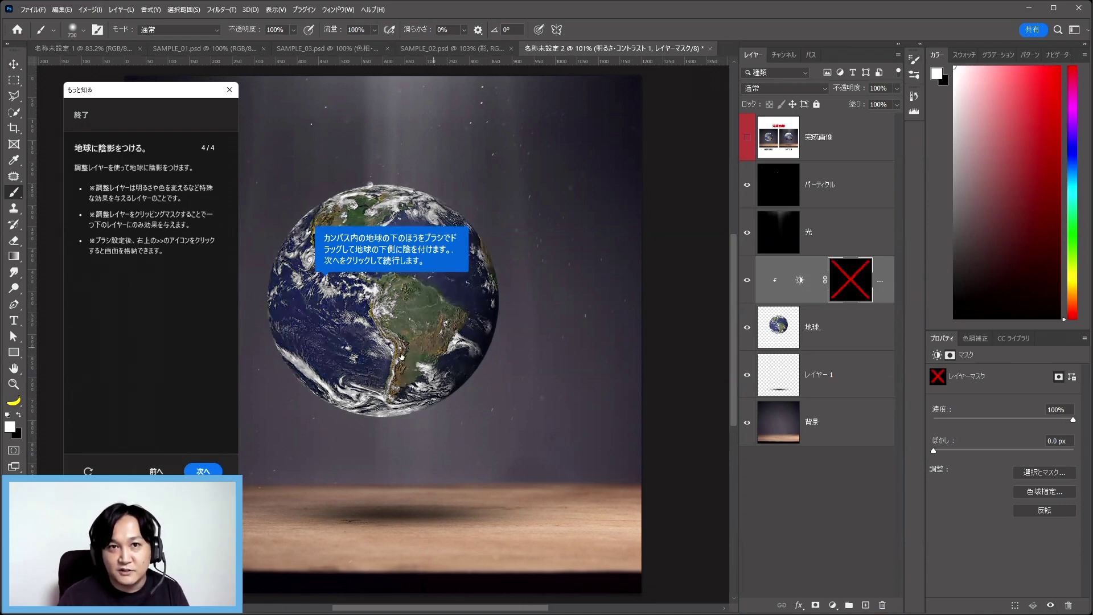
shift+click(834, 294)
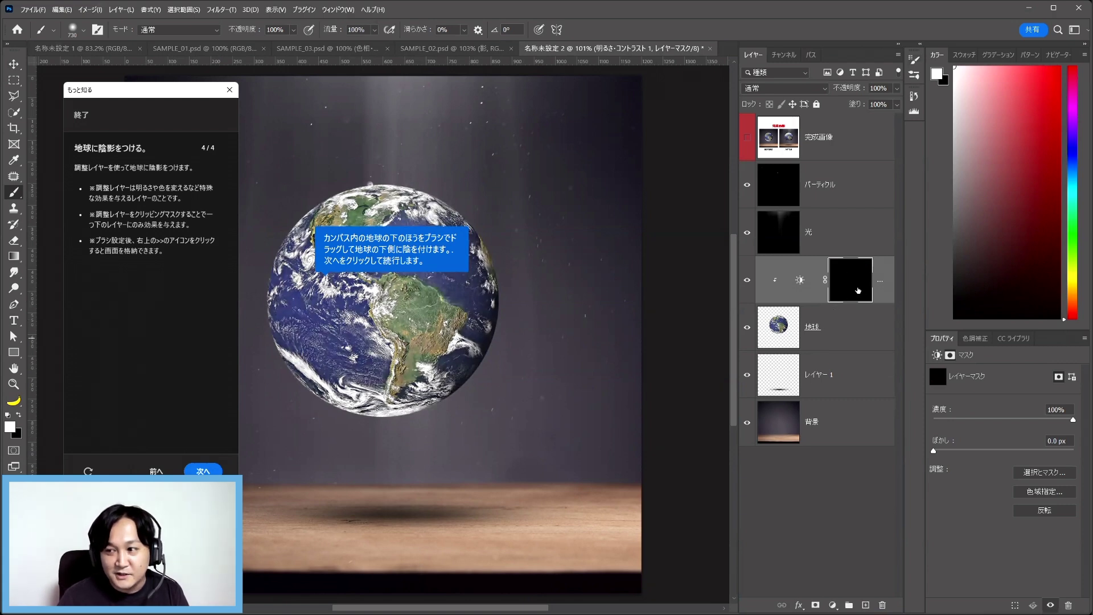
- Brush white on the mask under the Earth, compare the darkening, and continue the tutorial
drag(442, 494, 499, 486)
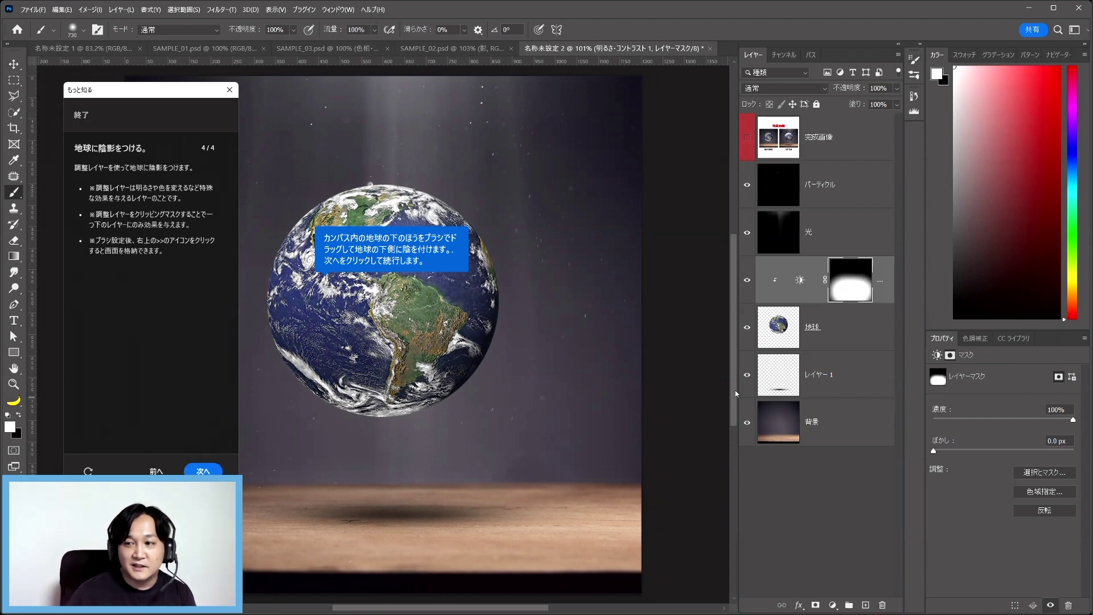
click(748, 284)
click(746, 282)
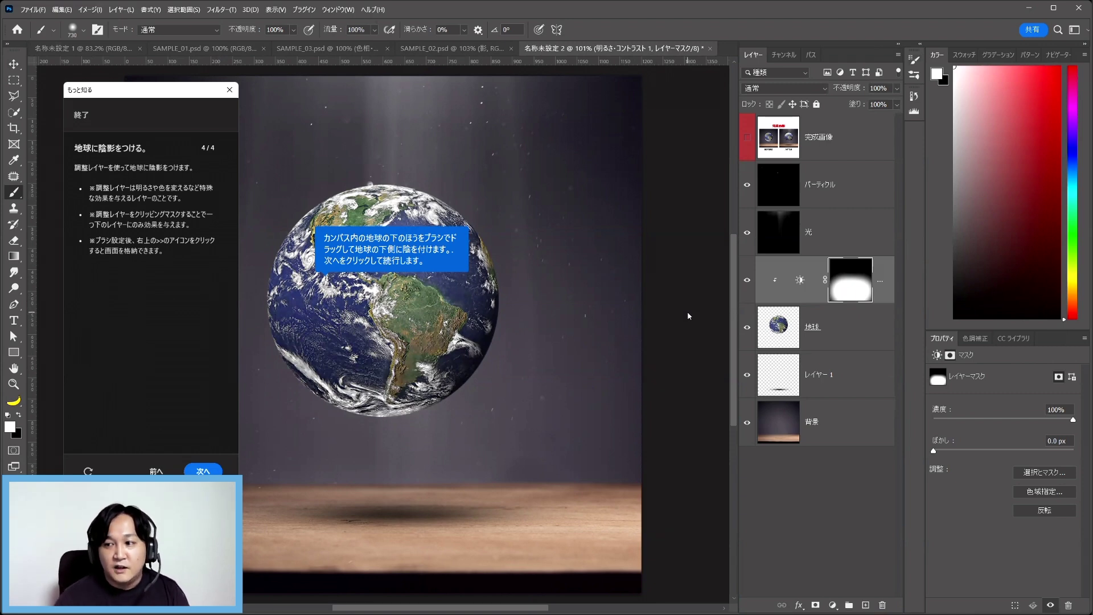
shift+click(837, 274)
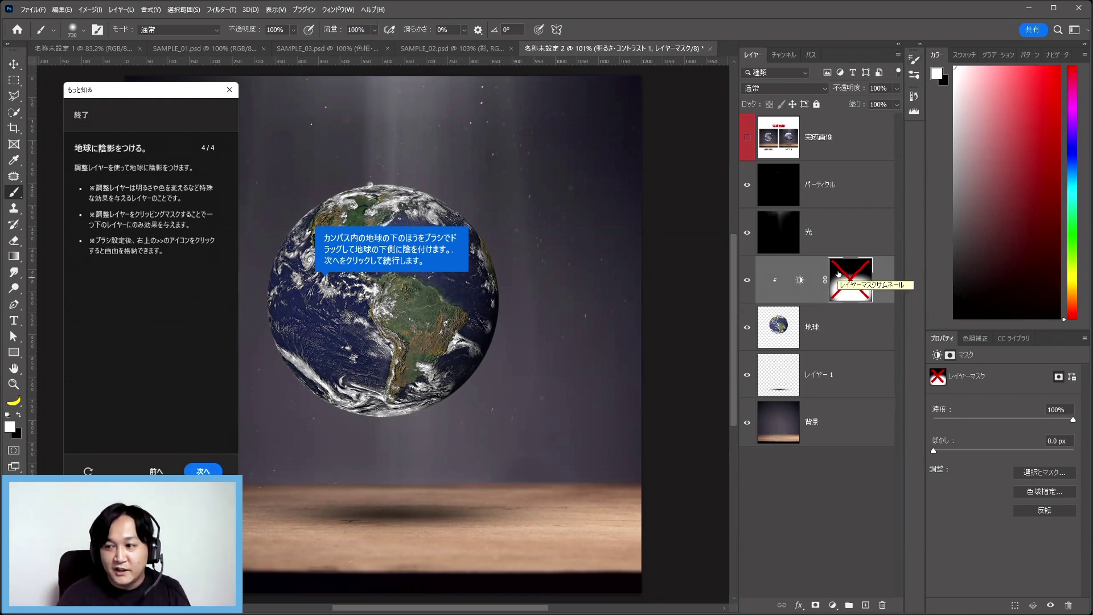
shift+click(838, 274)
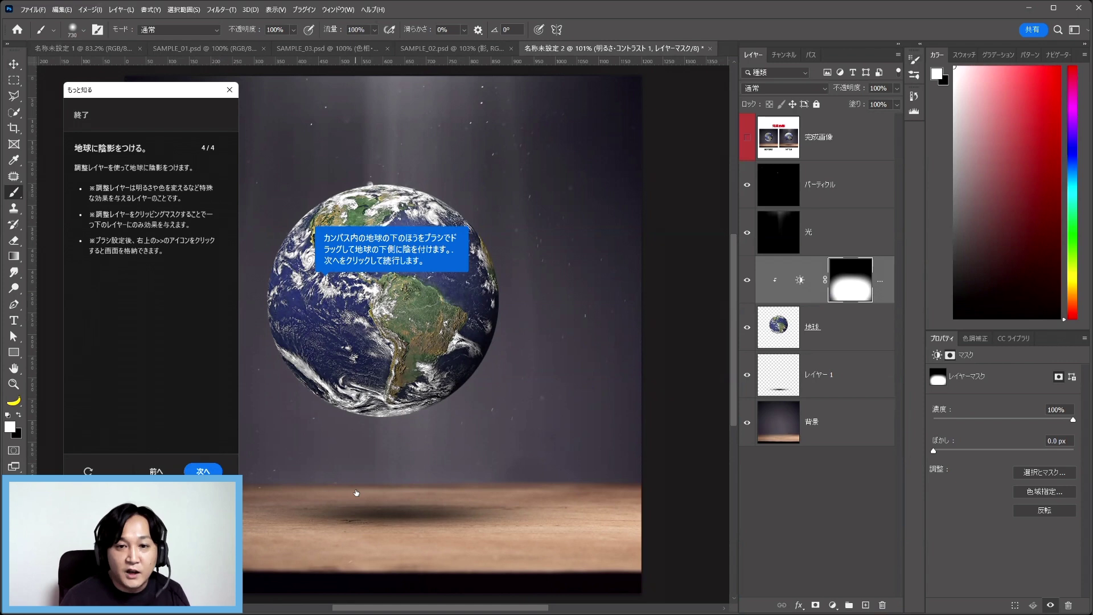
click(208, 470)
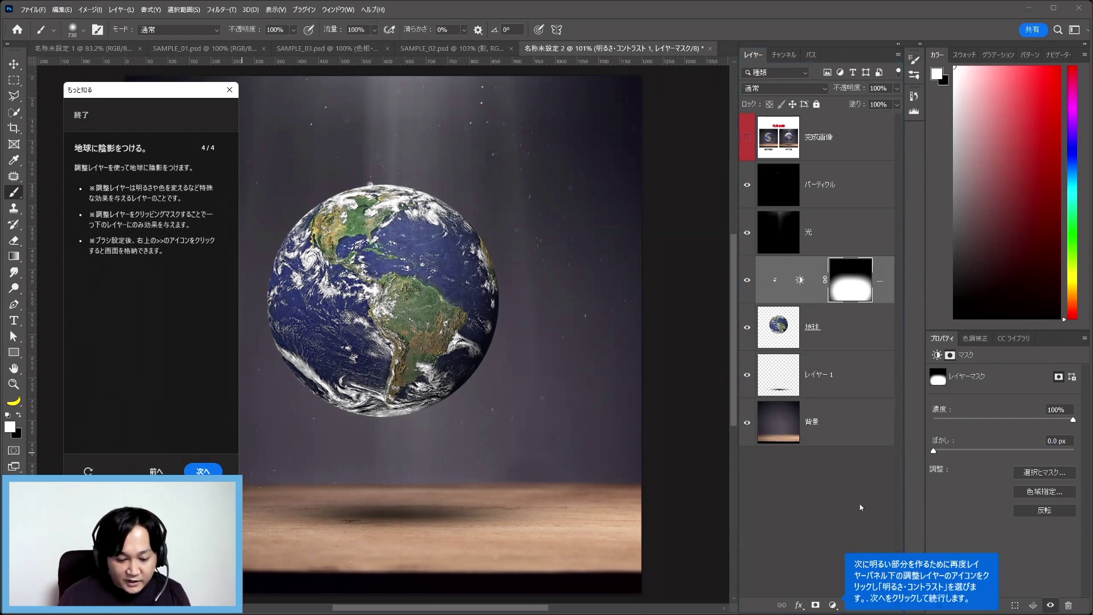
- Add a new Brightness/Contrast adjustment and clip it to the Earth layer
click(832, 604)
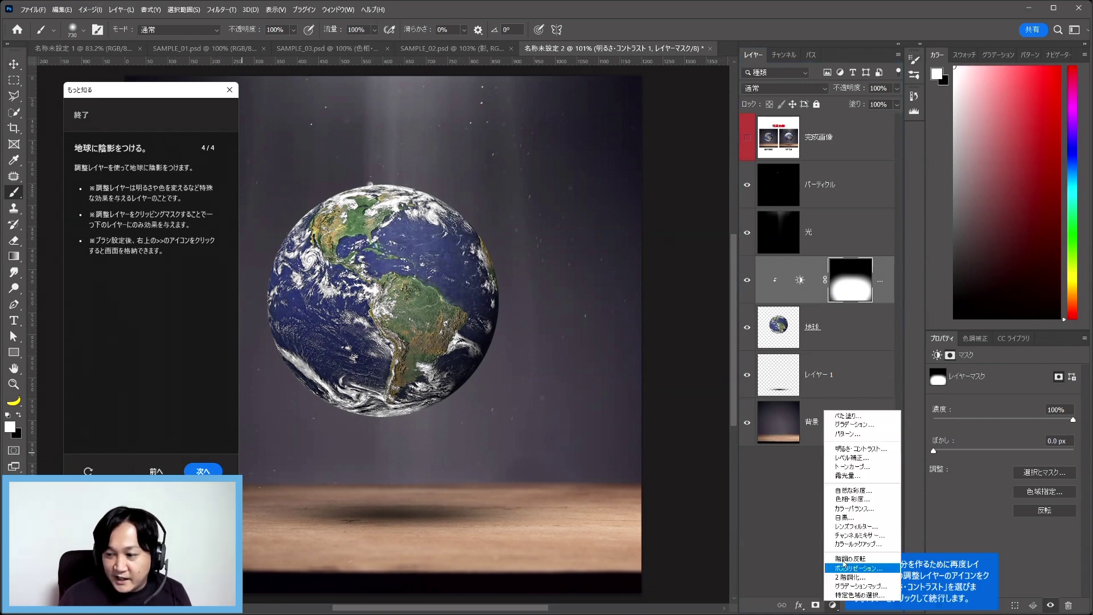
click(849, 449)
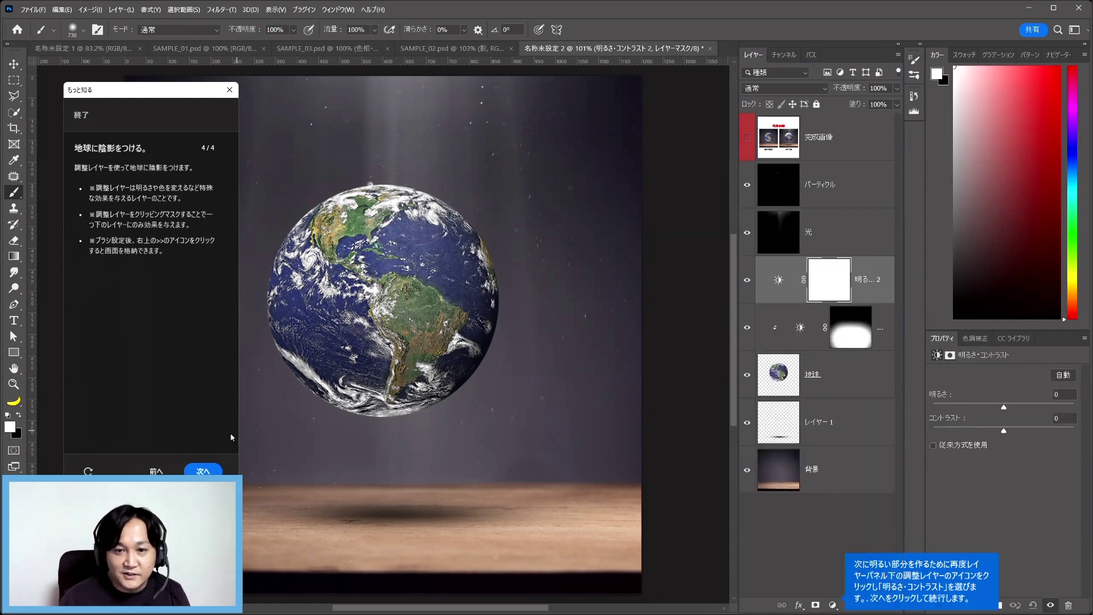
click(202, 471)
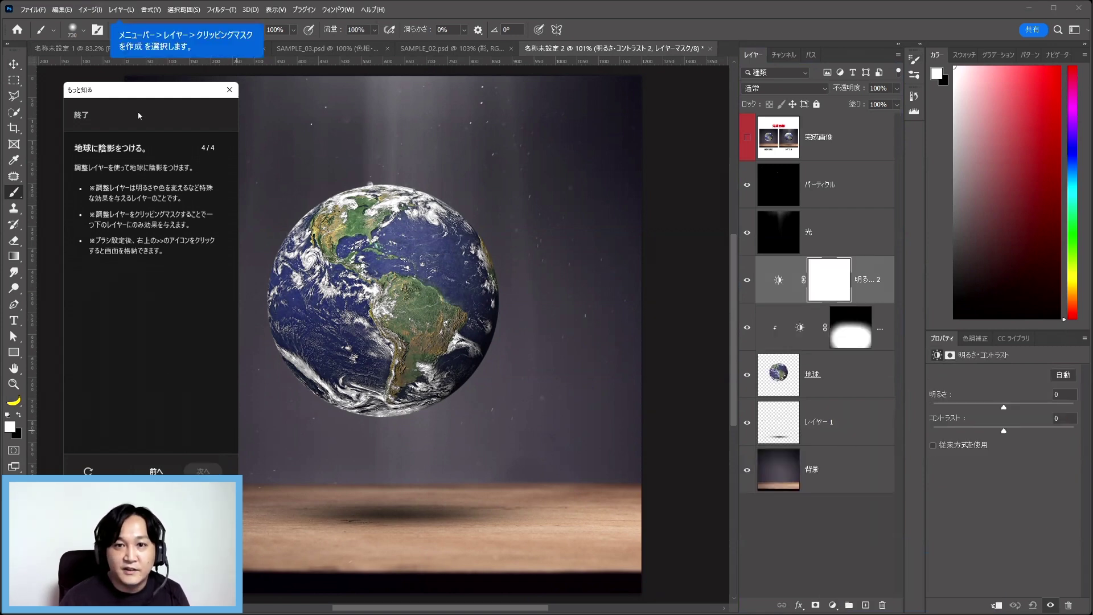
click(121, 15)
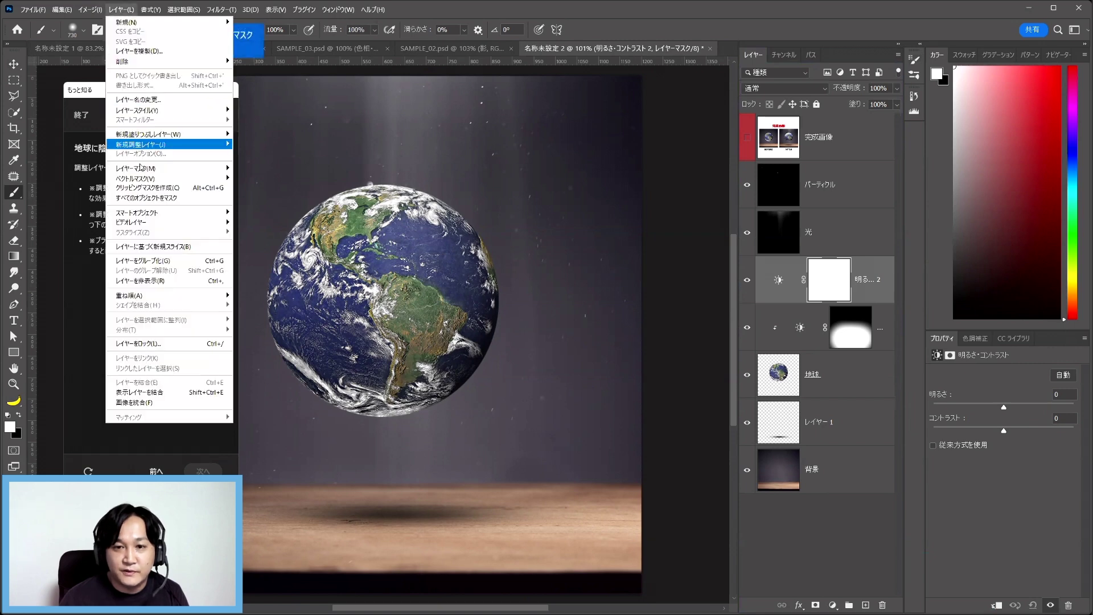
click(171, 183)
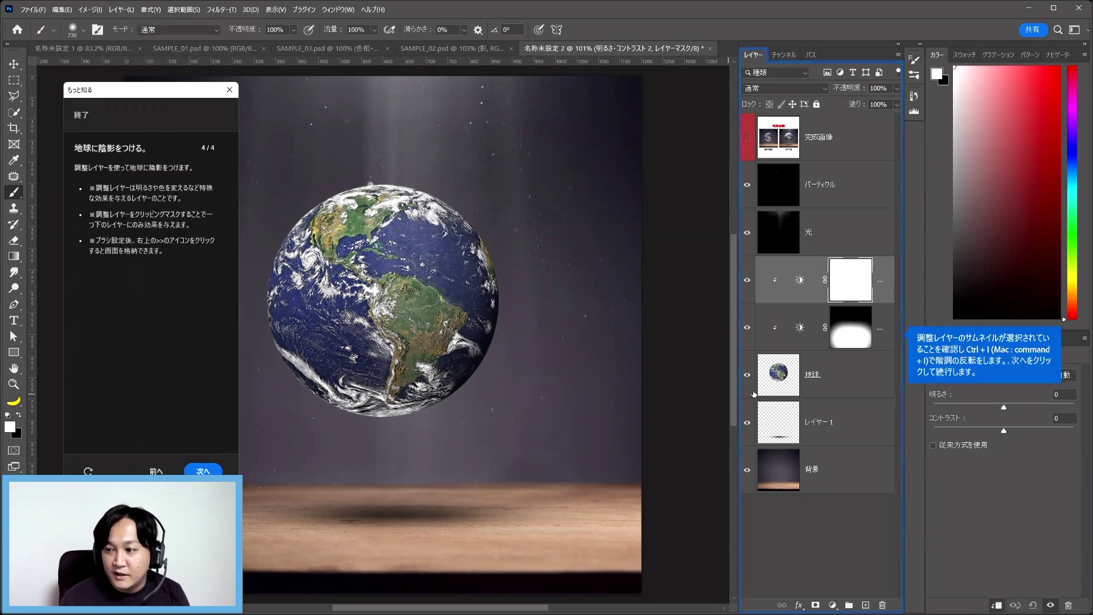
- Set its brightness to 70 and invert its mask to black, hiding the brightening
click(1059, 395)
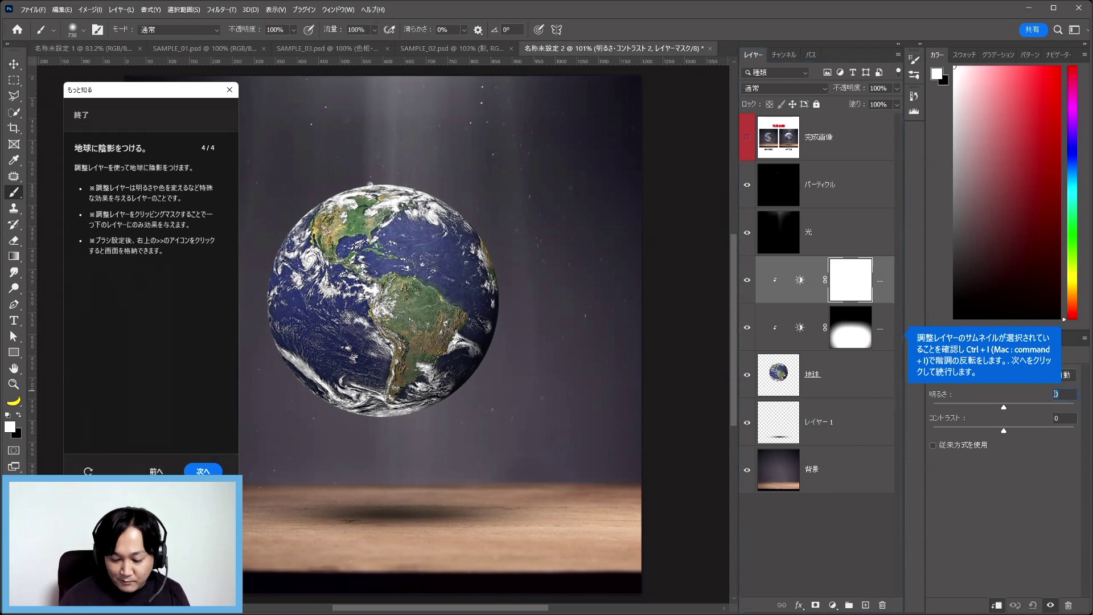
text(70)
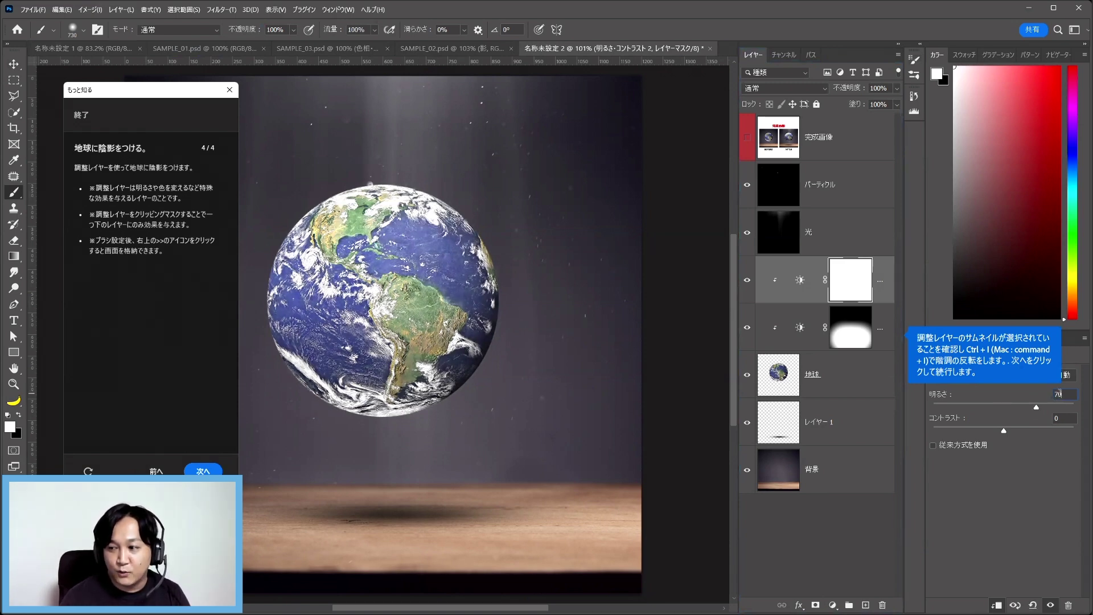
click(855, 295)
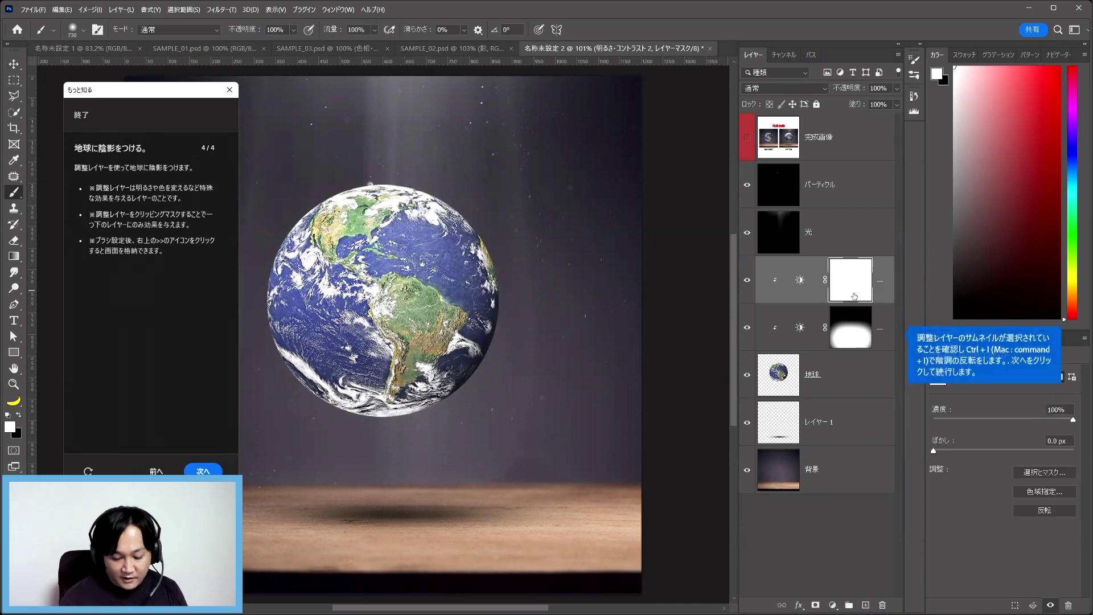
key(ctrl+i)
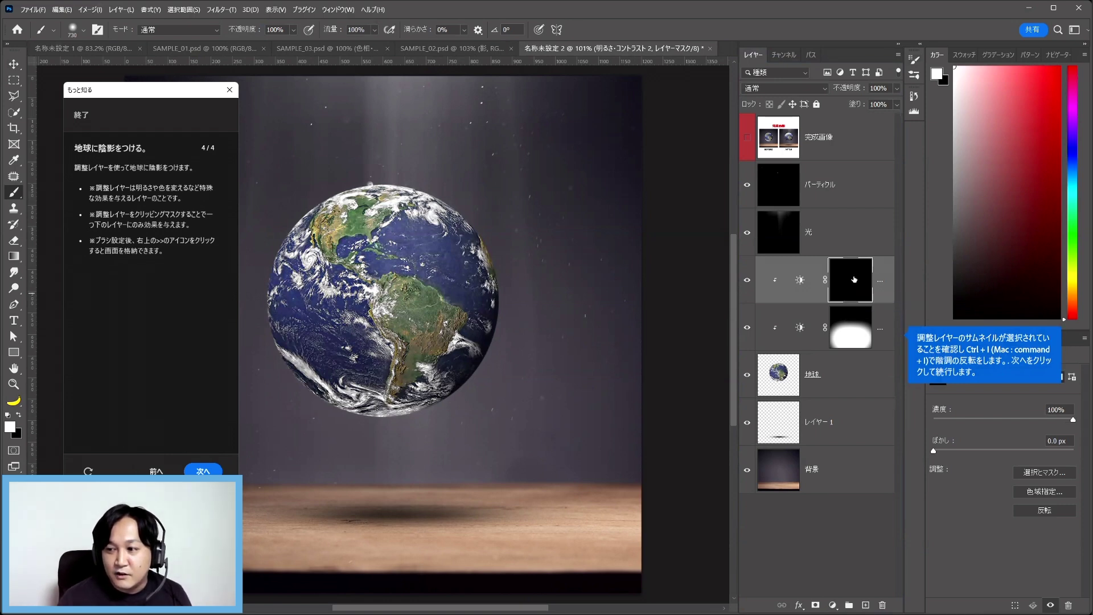
key(ctrl+i)
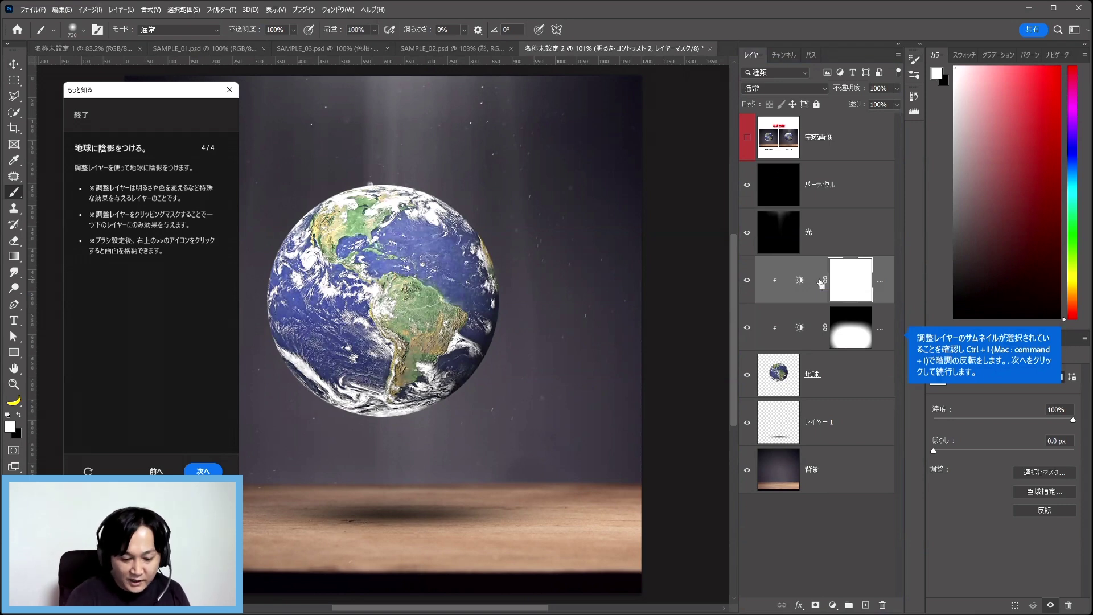
key(ctrl+i)
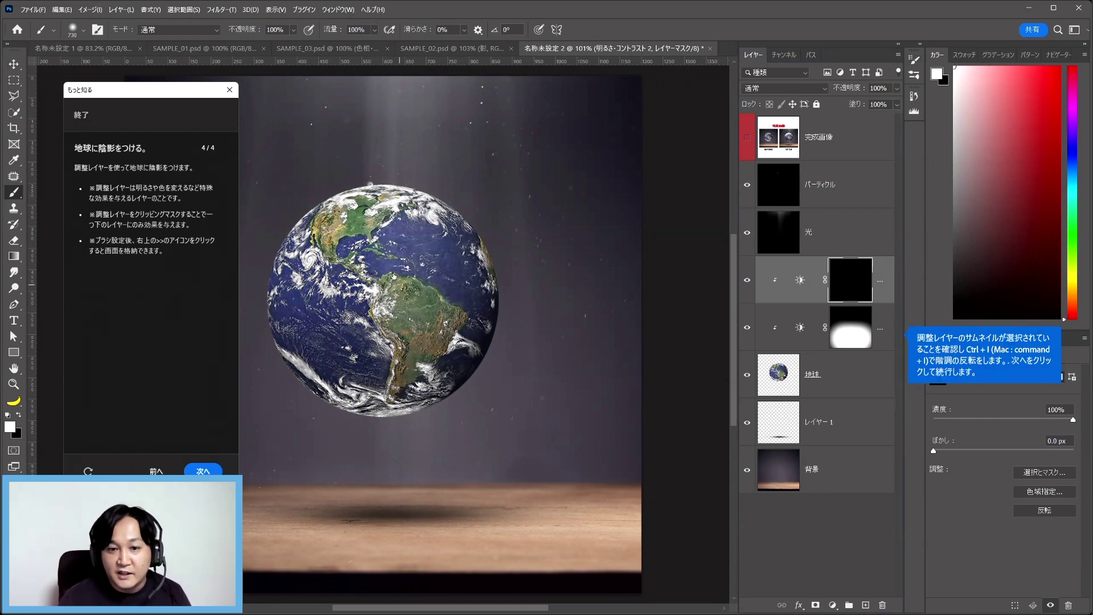
click(197, 470)
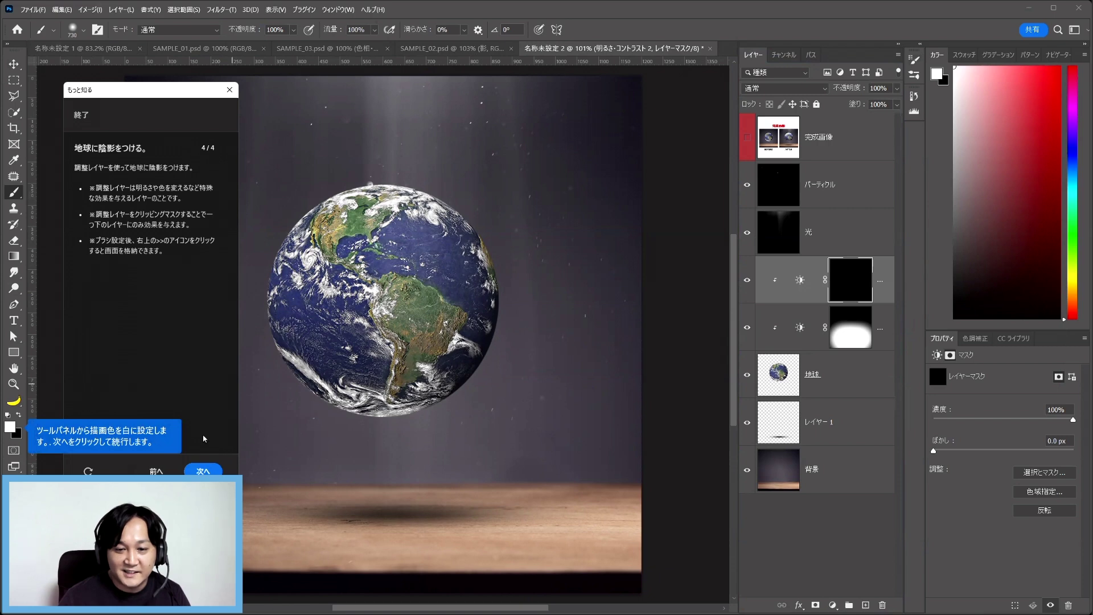
- Paint white with the large soft brush across the globe's top on the black mask
click(215, 472)
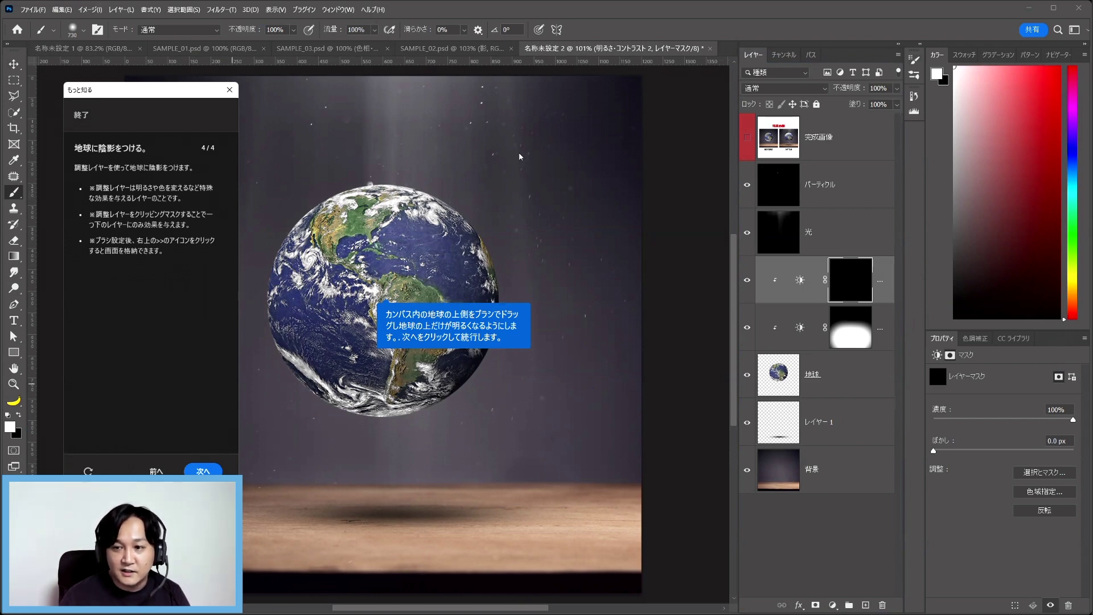
drag(520, 156, 232, 140)
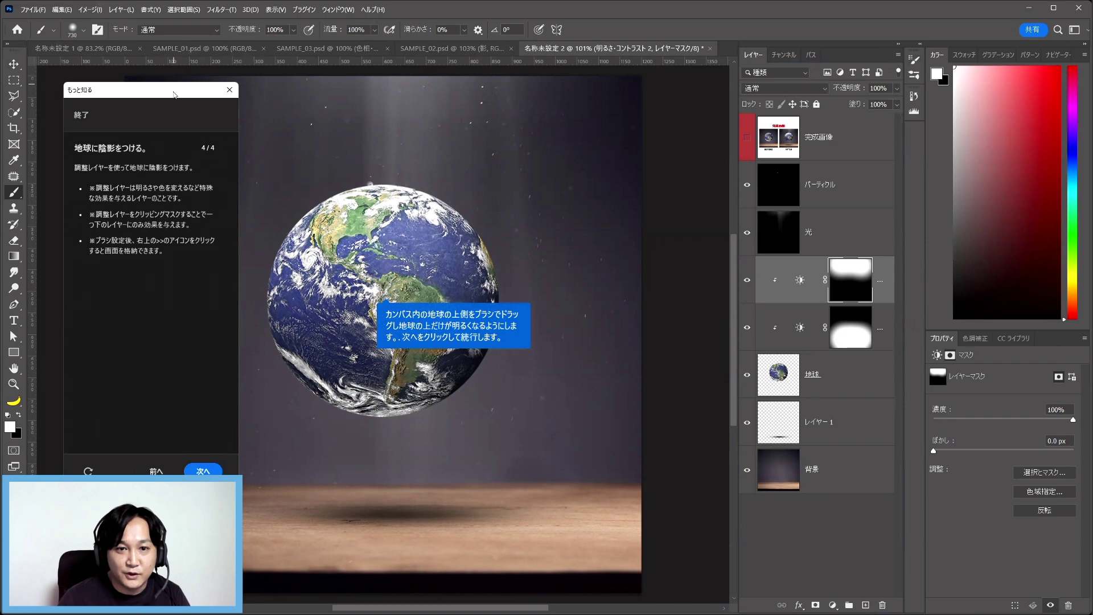
click(230, 89)
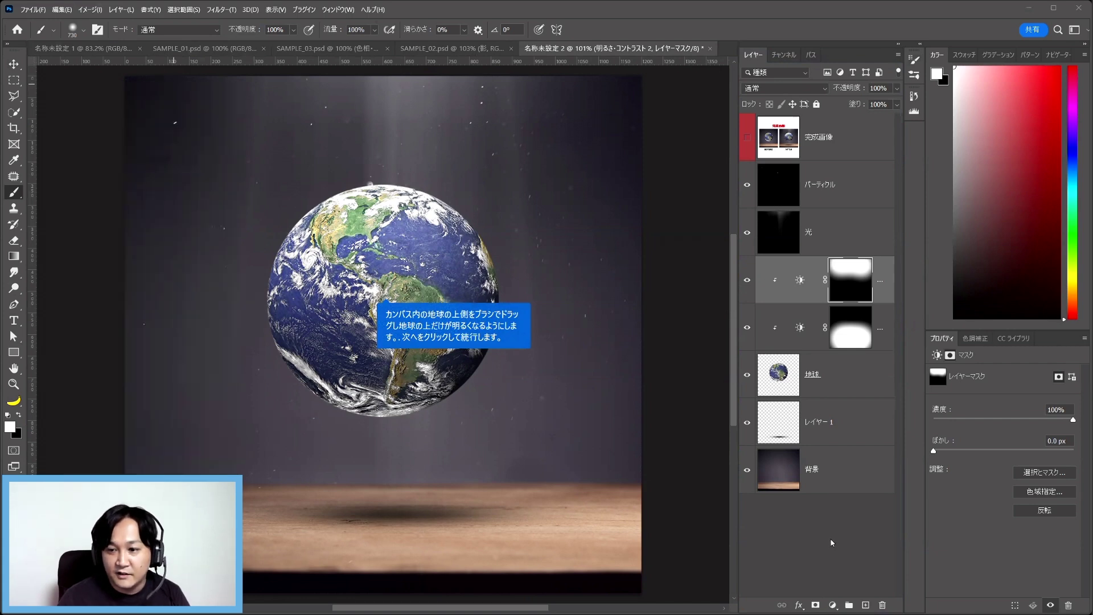
- Toggle both shading adjustment layers off and back on to compare, then finish the tutorial with 次へ
click(746, 281)
click(748, 328)
click(748, 328)
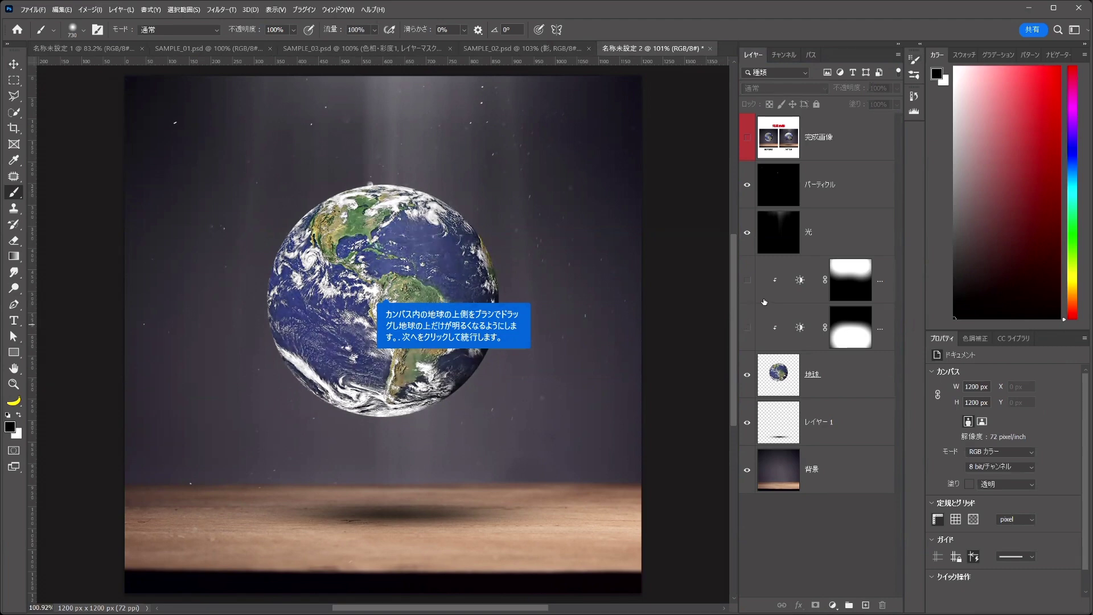
drag(747, 285, 746, 322)
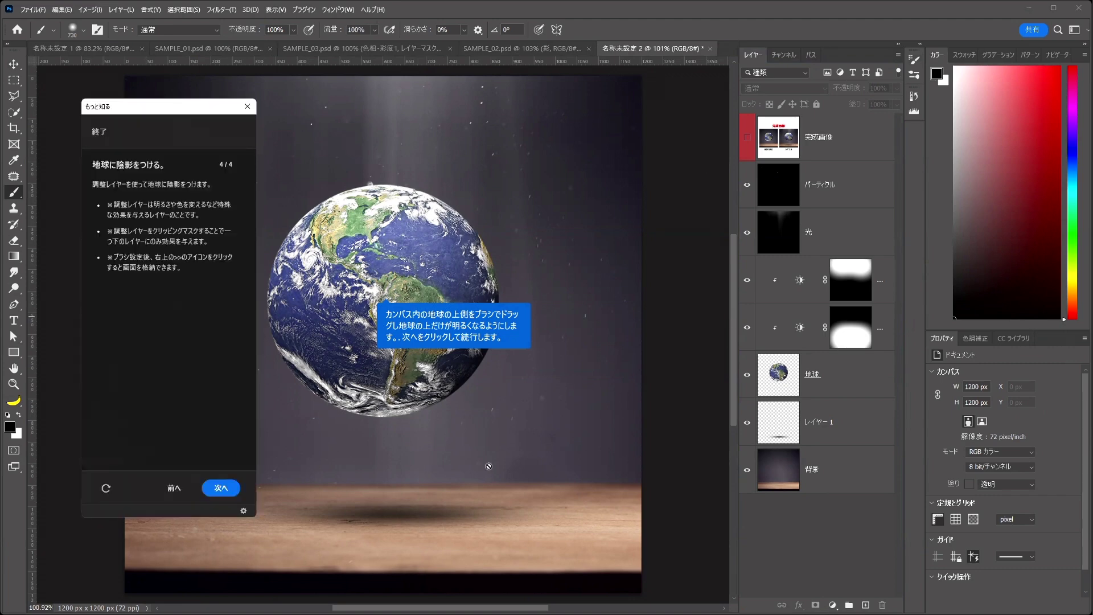
click(230, 489)
click(231, 490)
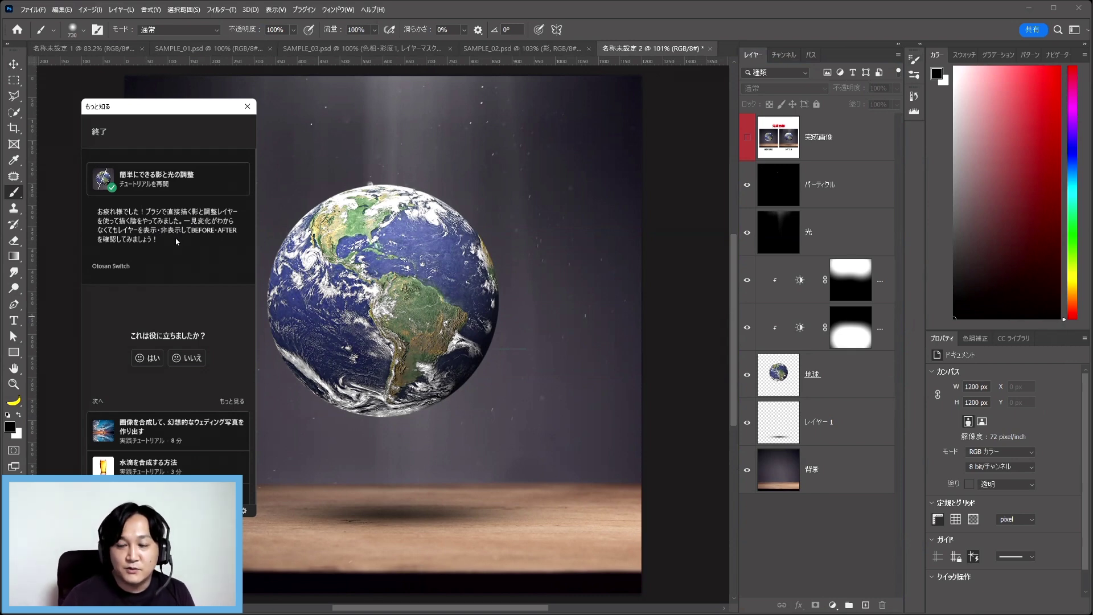
- Answer はい to the feedback question, choose スキップ for the comment, and close the もっと知る panel
click(745, 319)
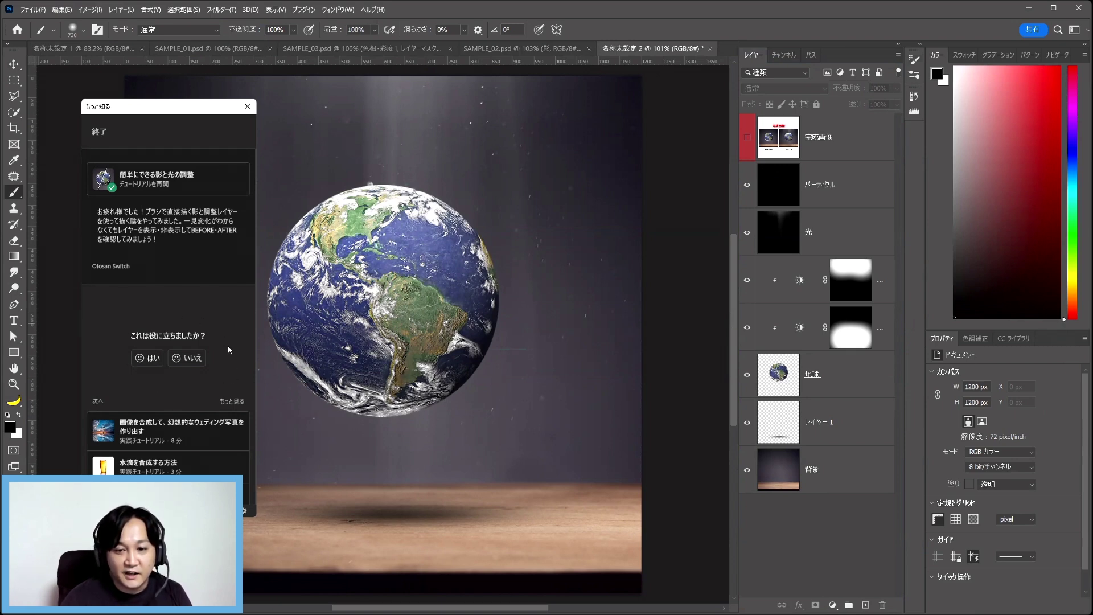
click(152, 359)
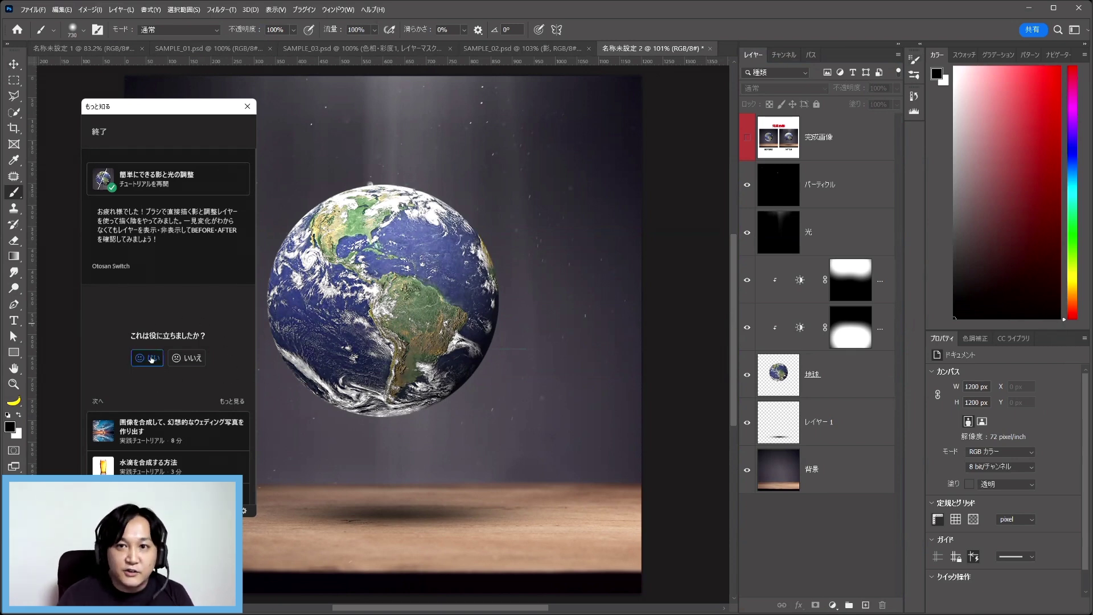
click(151, 359)
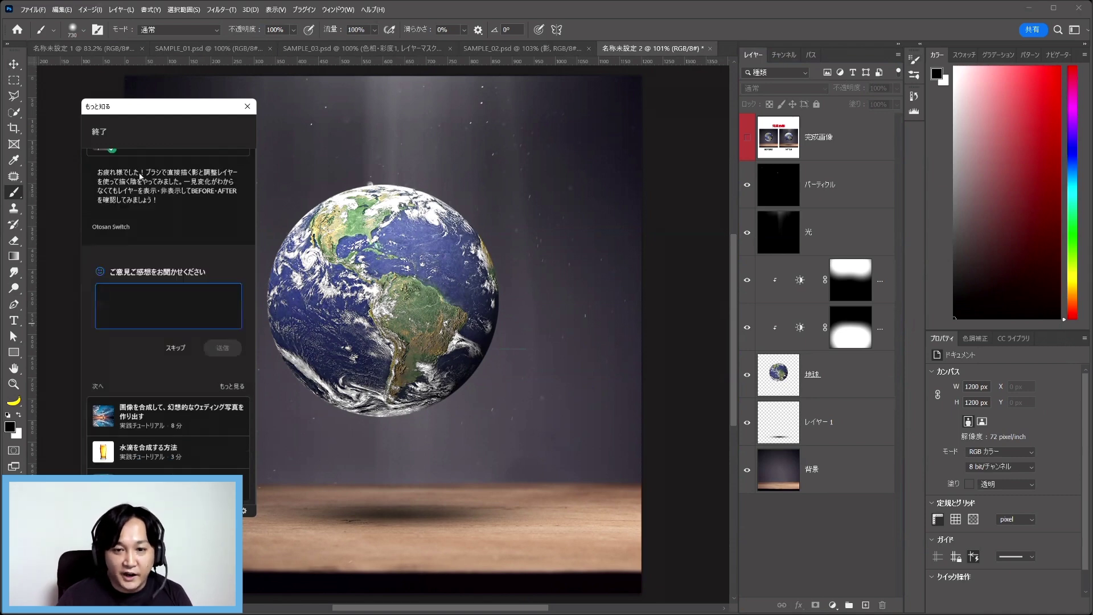
click(176, 350)
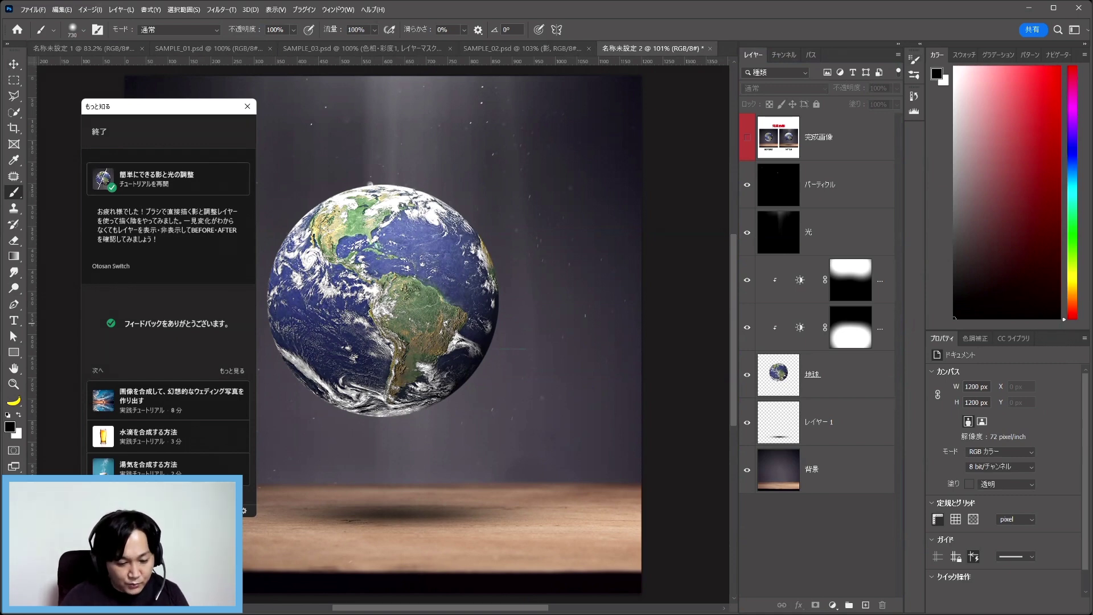
click(247, 107)
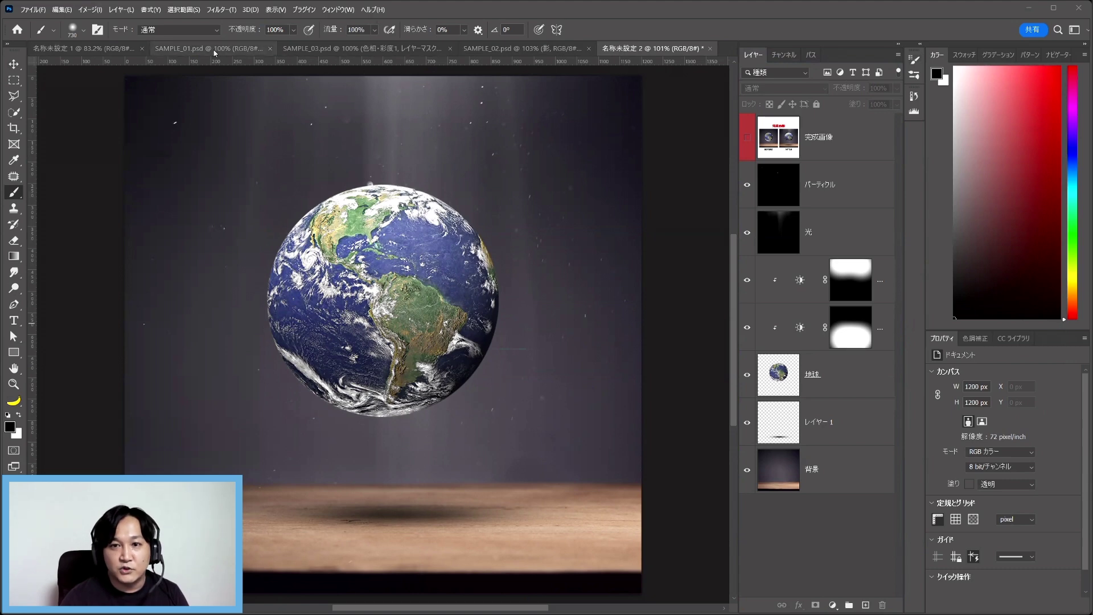
- In SAMPLE_03.psd, delete the Hue/Saturation layer and shrink the brush
click(331, 50)
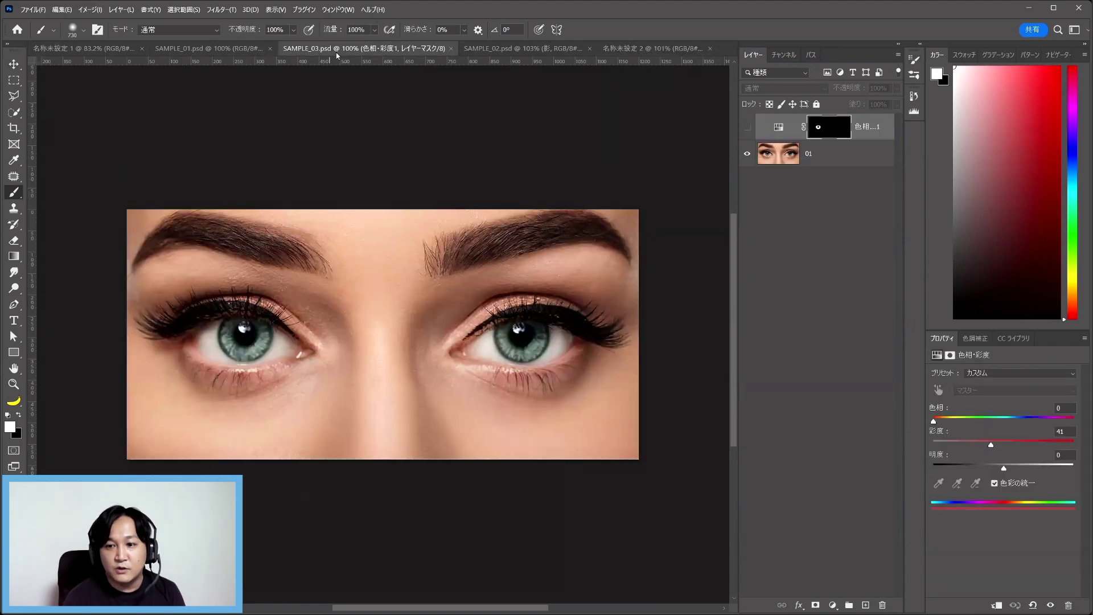
drag(859, 128, 882, 604)
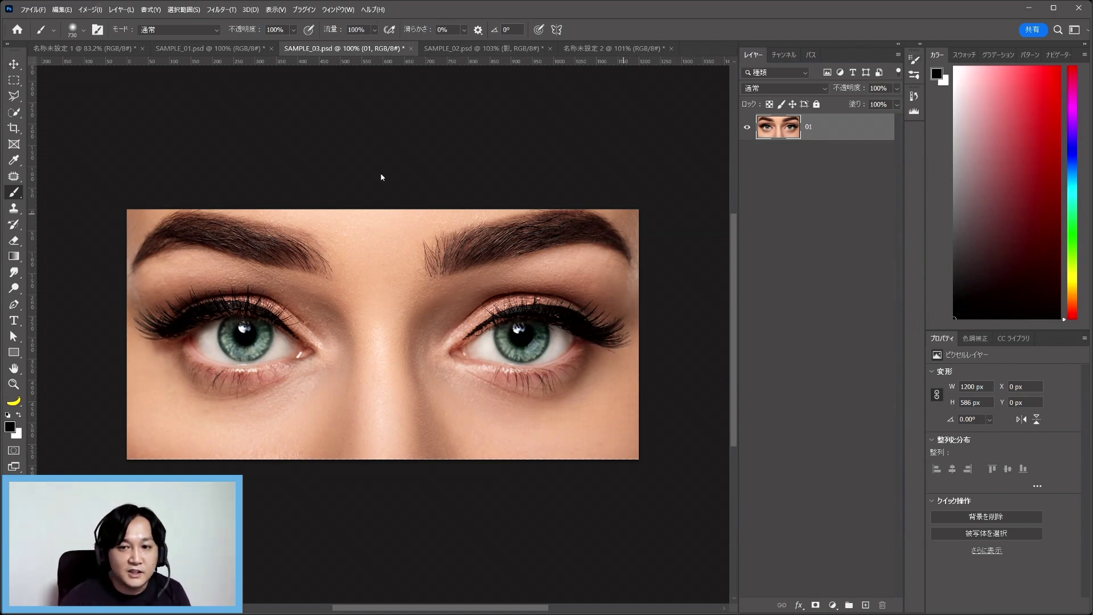
key(bracketleft)
key(bracketleft)
key(bracketleft)
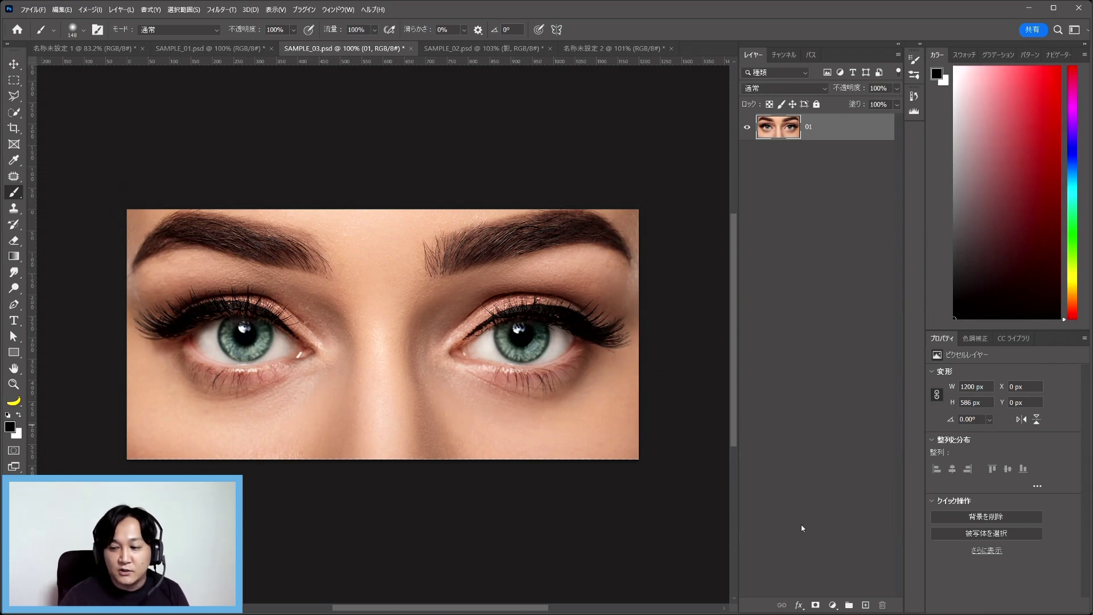
click(833, 605)
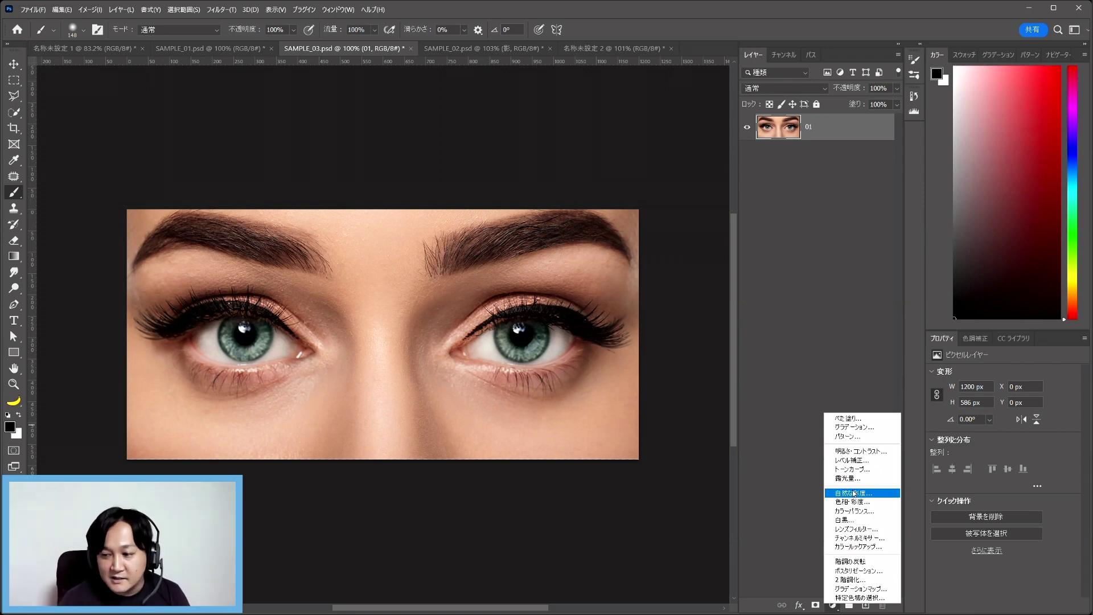
- Add a 色相・彩度 adjustment with hue +109 and invert its mask to solid black
click(856, 503)
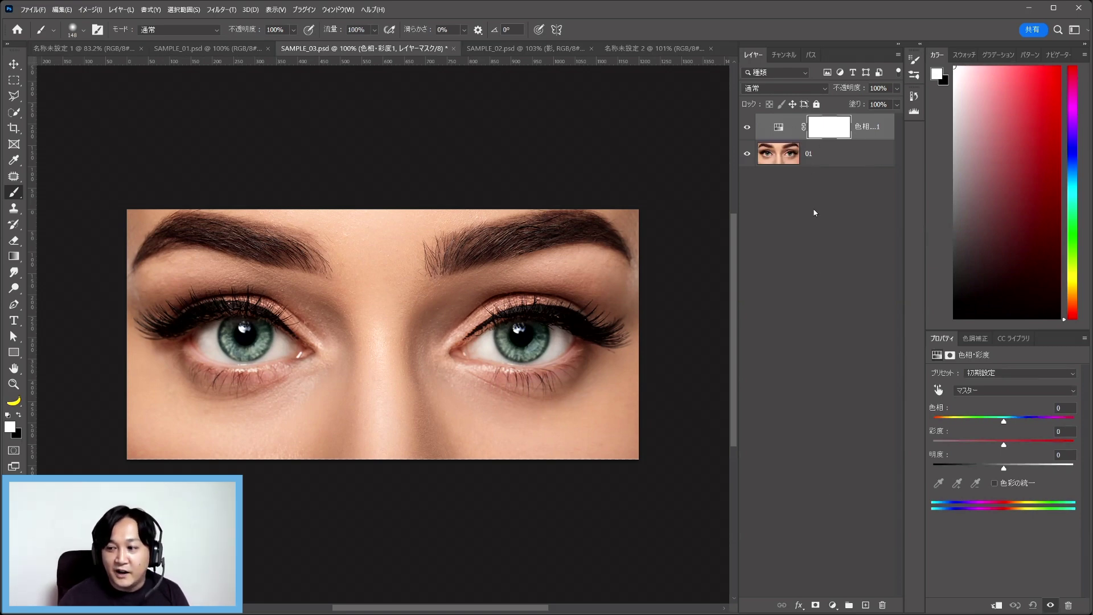
mouse_move(1005, 422)
mouse_down()
mouse_move(907, 422)
mouse_move(1072, 417)
mouse_move(968, 419)
mouse_move(1048, 423)
mouse_up()
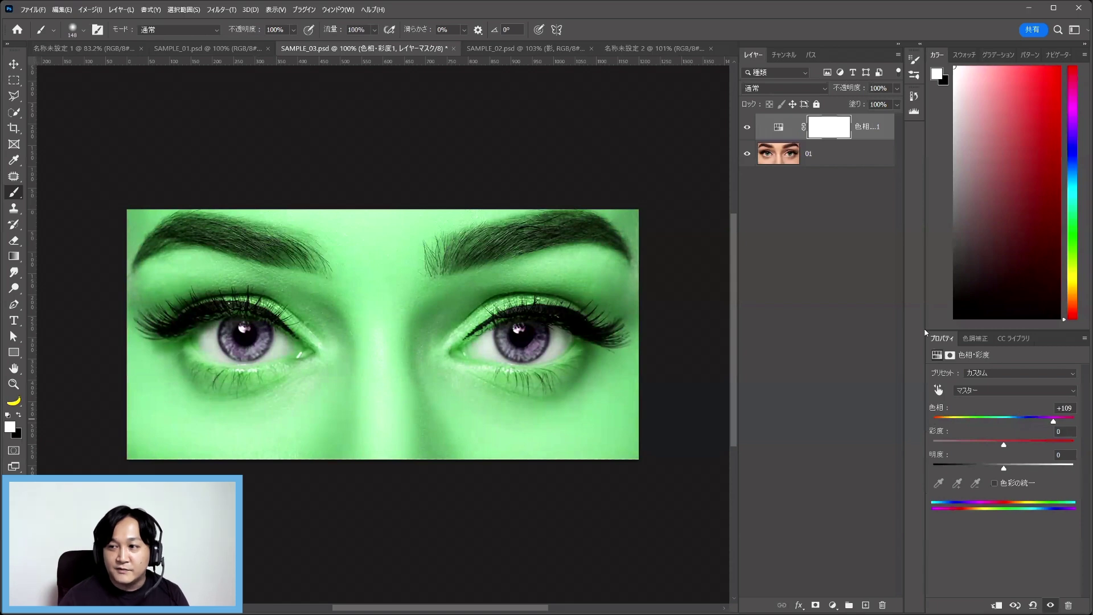
click(829, 127)
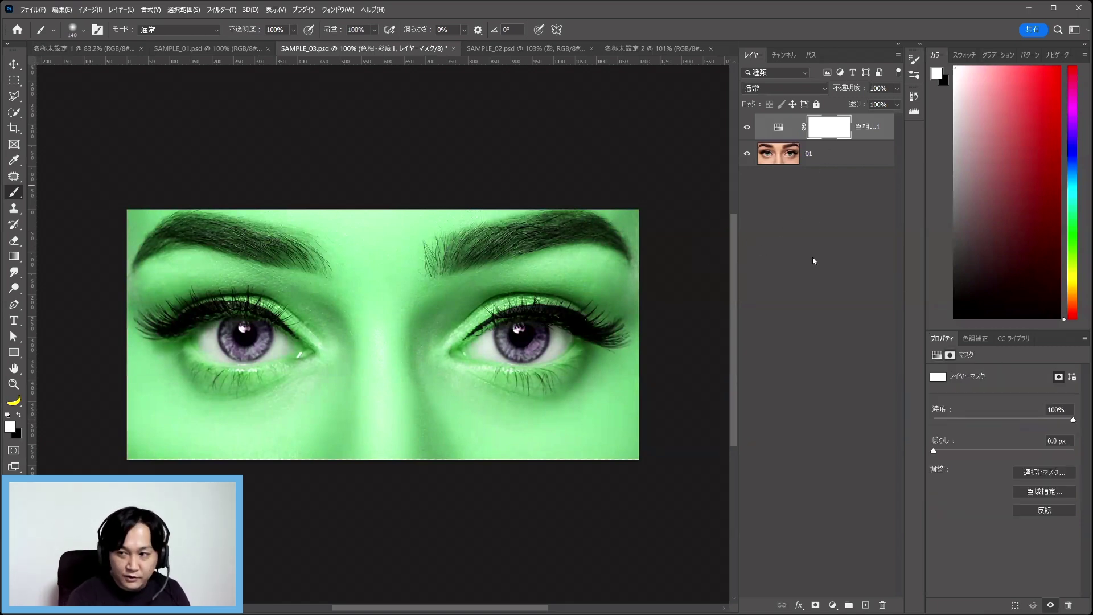
key(ctrl+i)
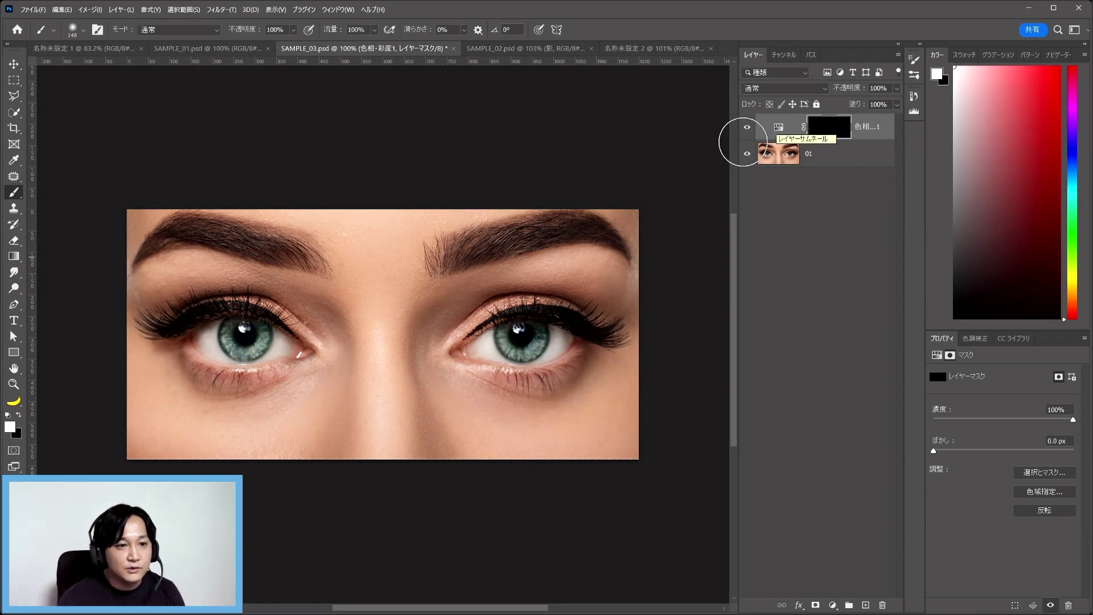
click(861, 127)
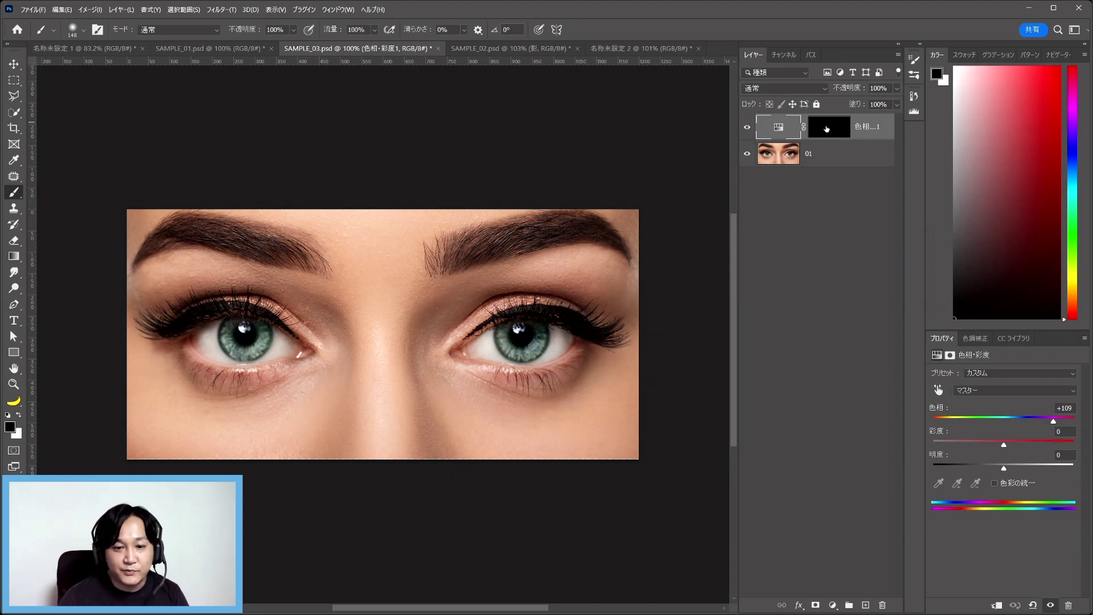
- Paint white on the mask over the left iris with a ~40 px brush, turning it purple
click(826, 128)
key(x)
scroll(270, 330, up, 1)
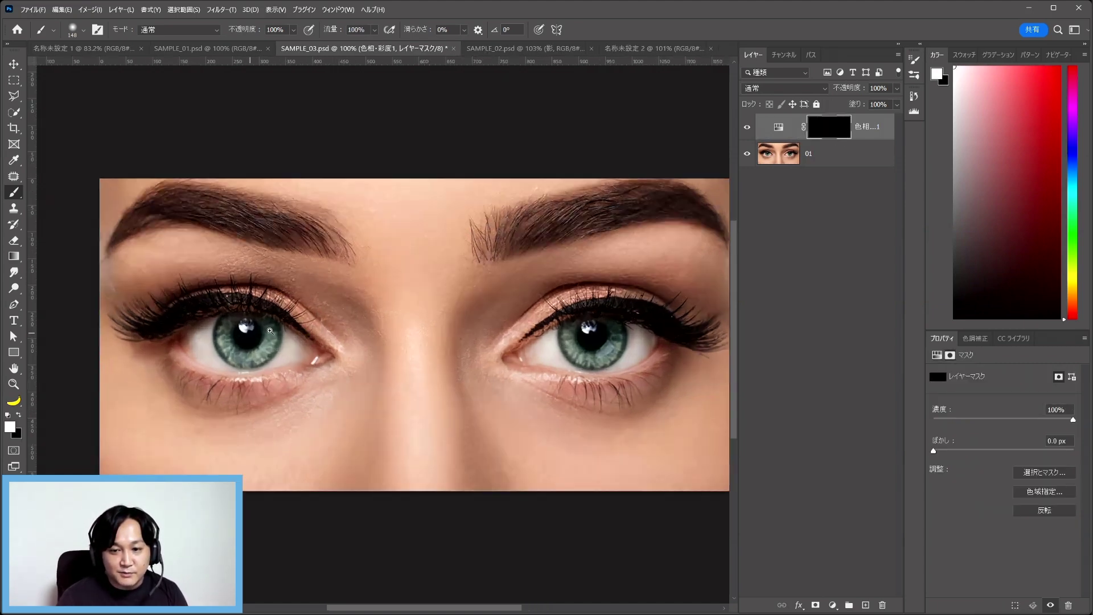
scroll(270, 331, up, 3)
drag(243, 337, 170, 334)
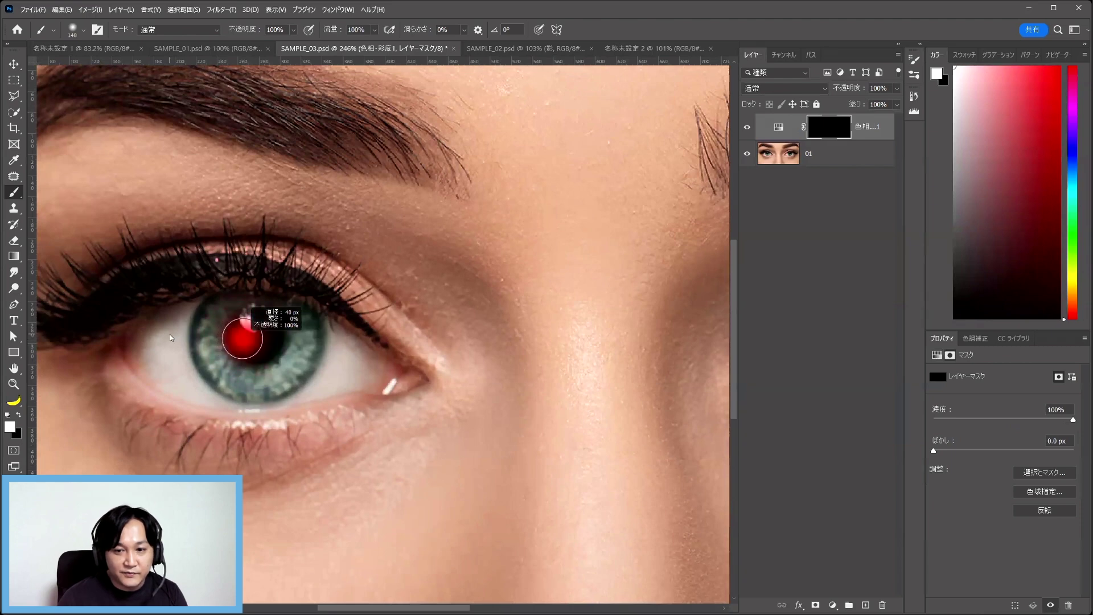
scroll(370, 338, down, 1)
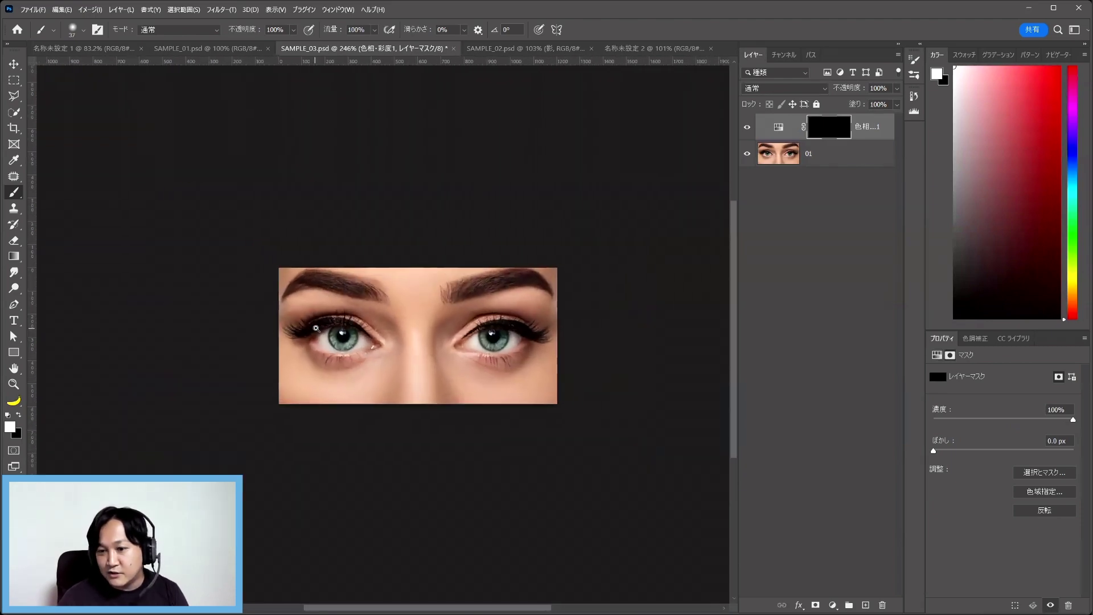
scroll(369, 338, up, 5)
scroll(353, 322, up, 2)
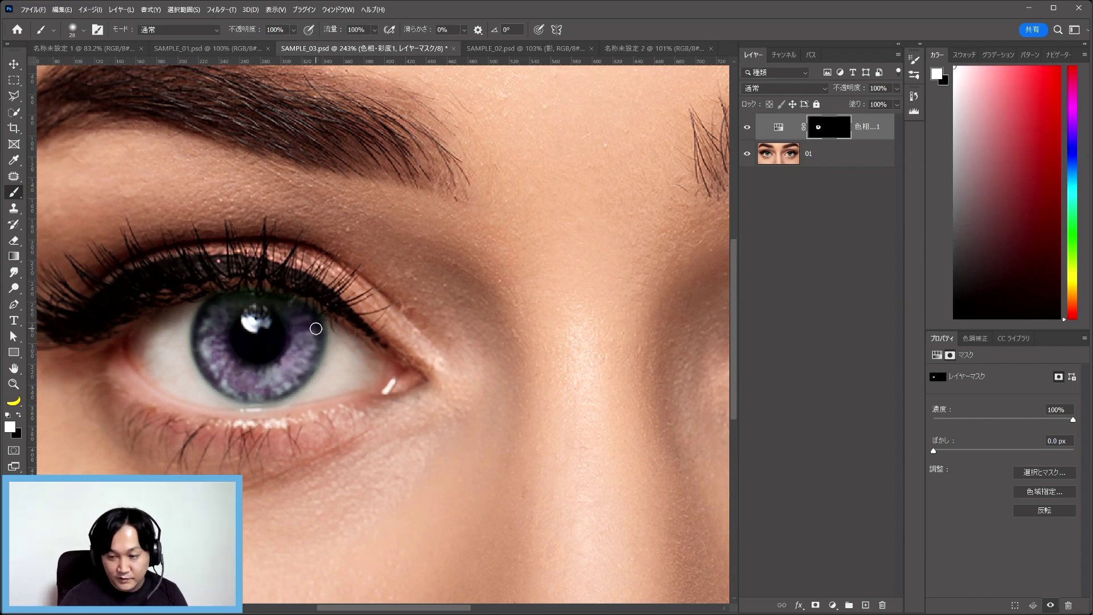
key(ctrl+0)
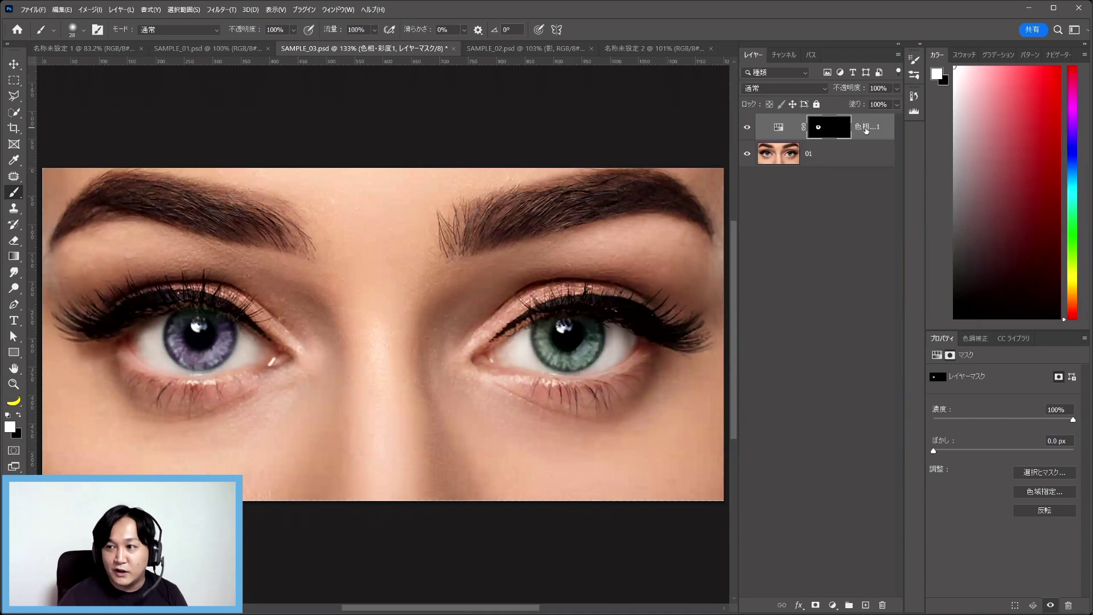
key(ctrl+2)
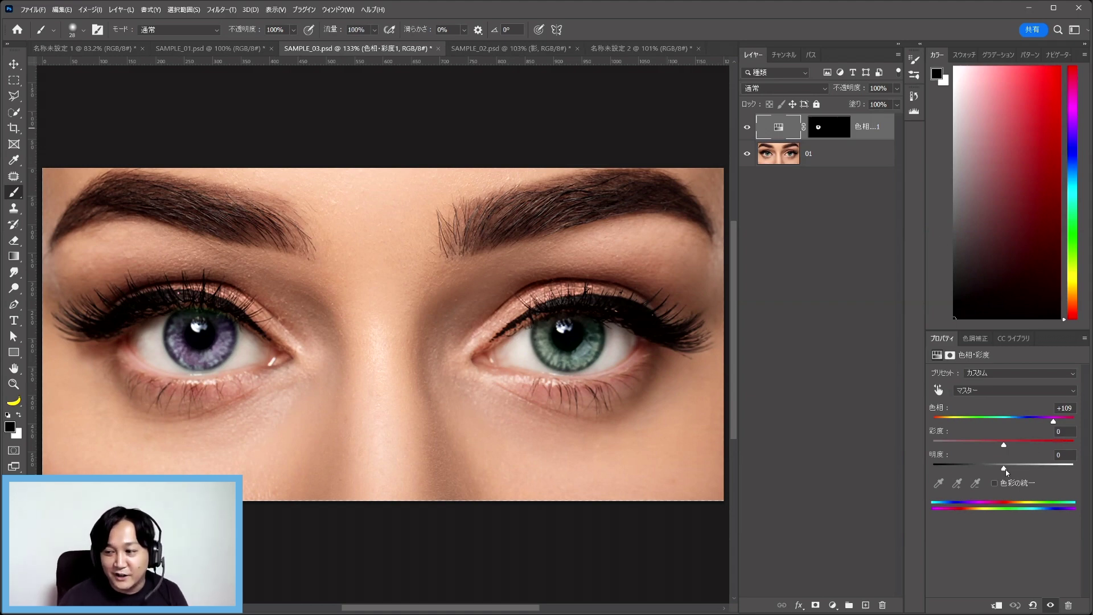
- Enable 色彩の統一 (Colorize) and set Hue to 337 for a magenta-pink iris
click(994, 484)
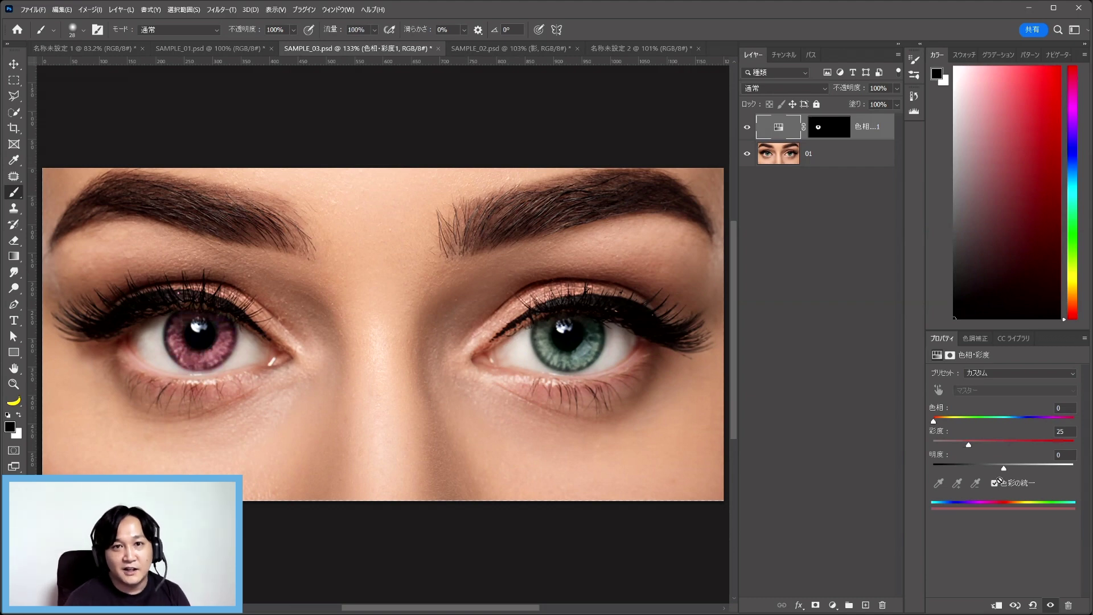
drag(935, 423, 1046, 420)
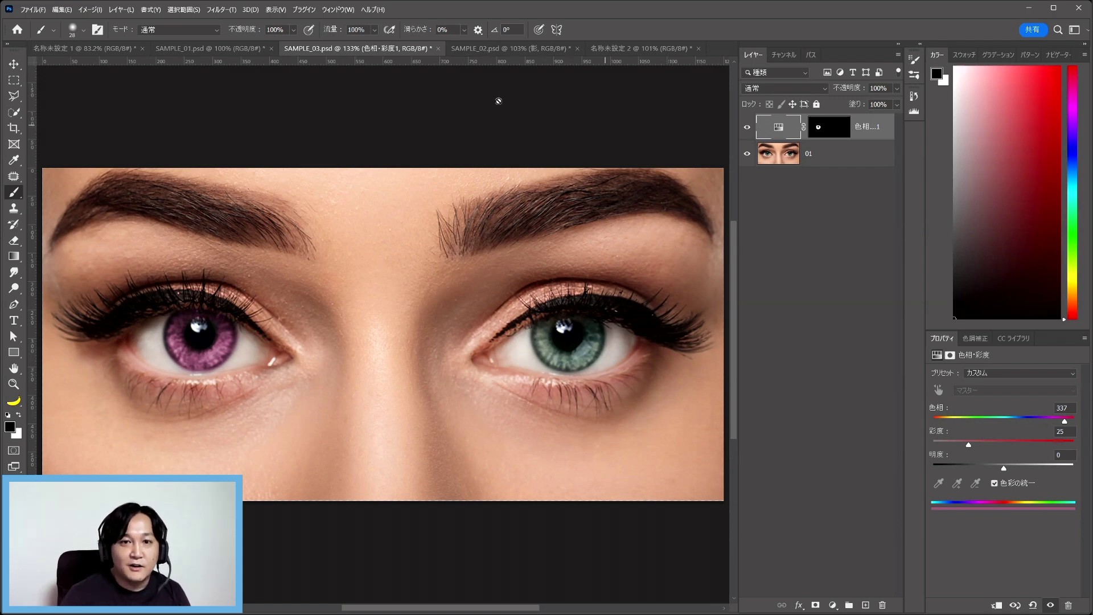
click(640, 48)
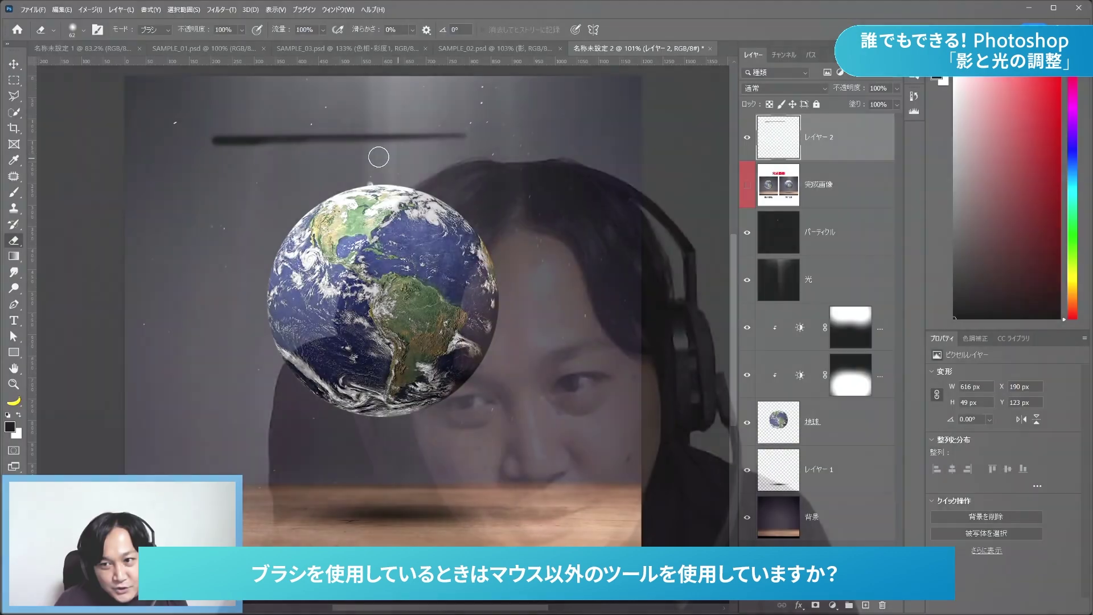
drag(349, 140, 466, 140)
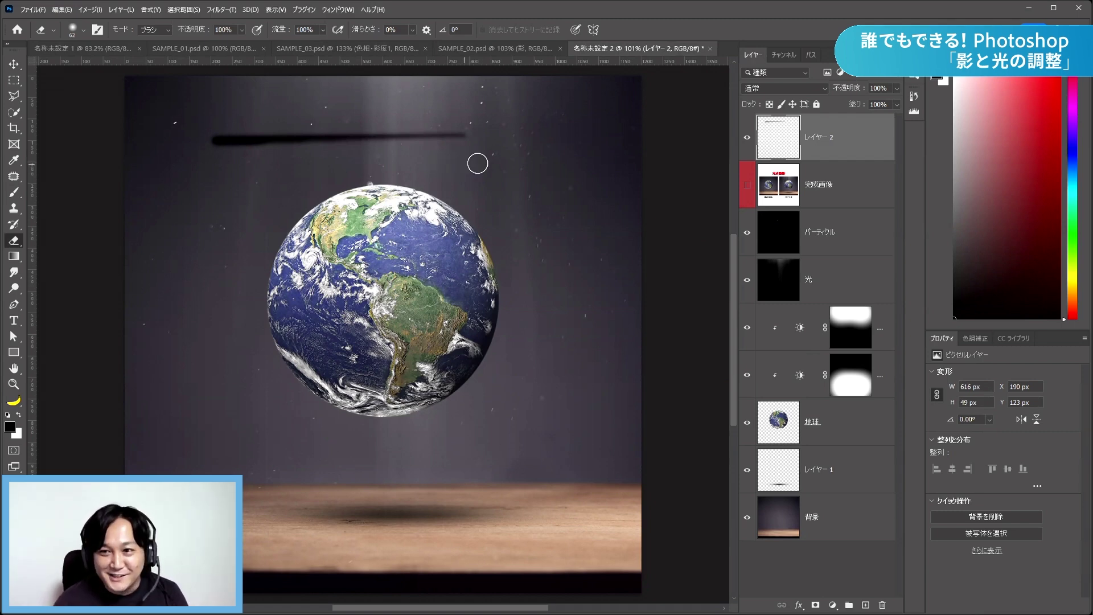
- Hide レイヤー 2, add a new empty layer, and place a soft white brush dot above the Earth
click(754, 143)
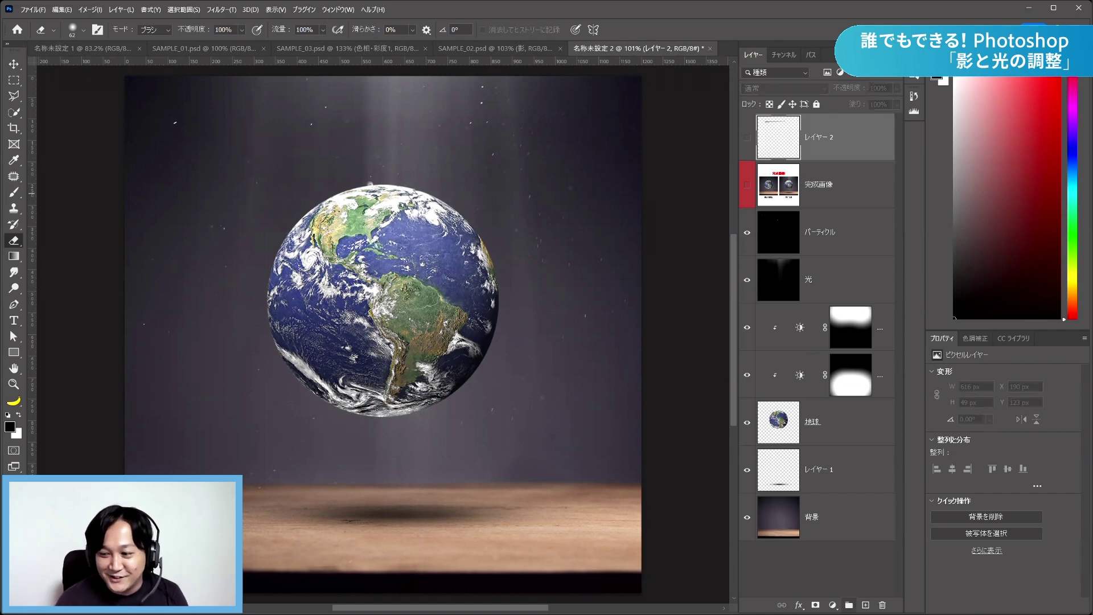
click(866, 605)
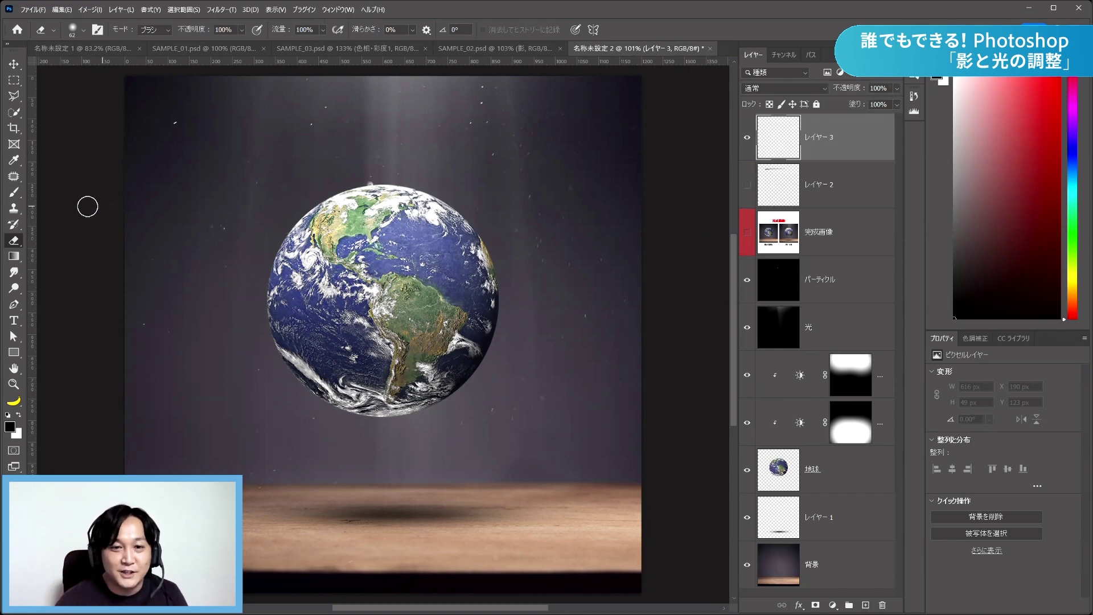
click(21, 193)
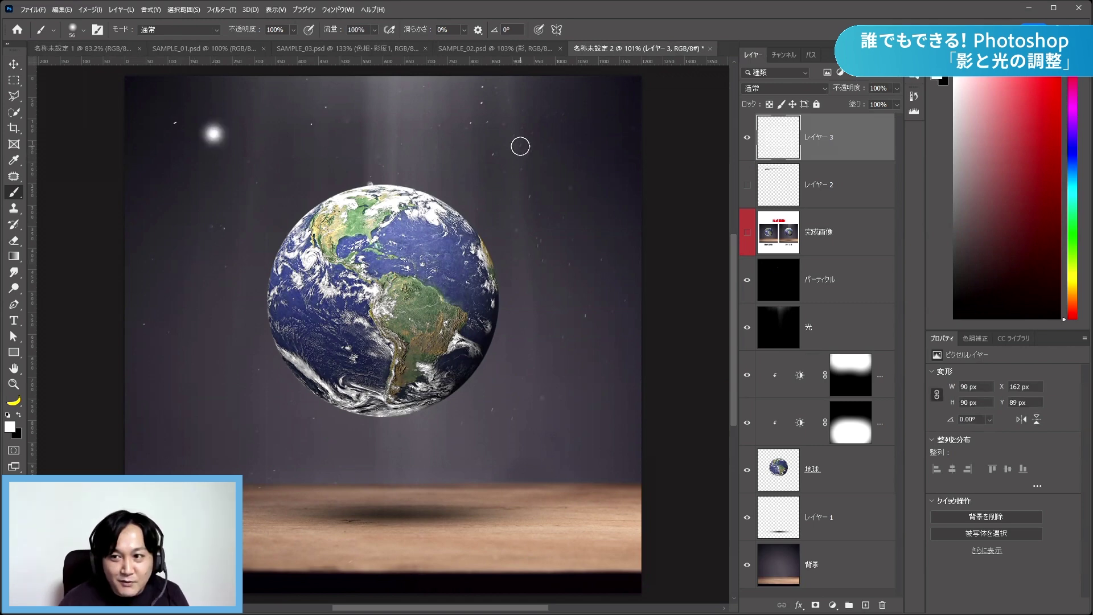
shift+click(552, 133)
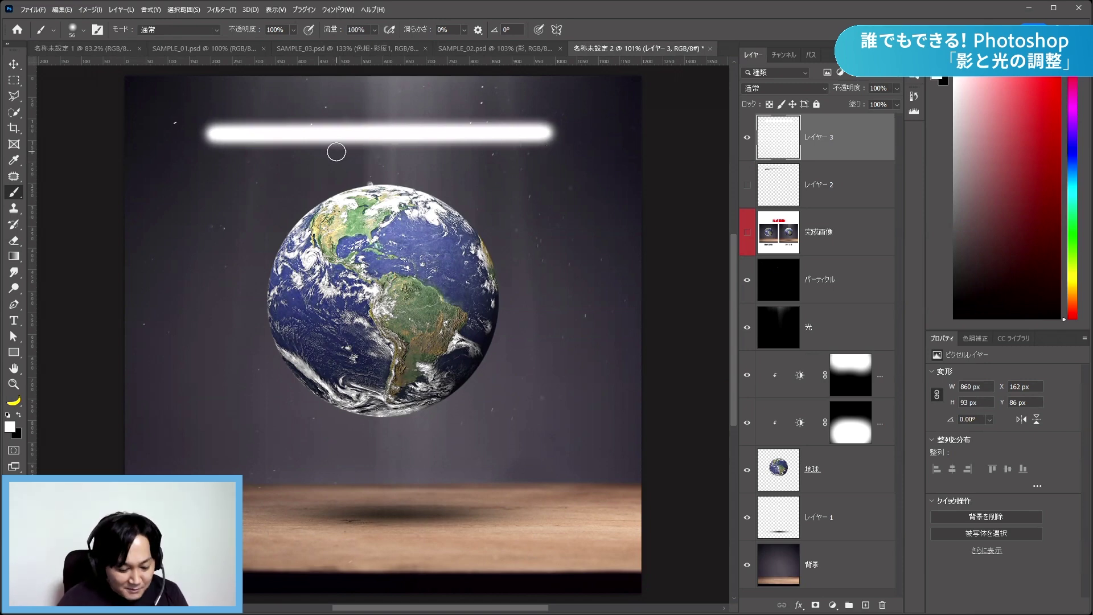
- Switch to the Eraser tool with the E shortcut
key(e)
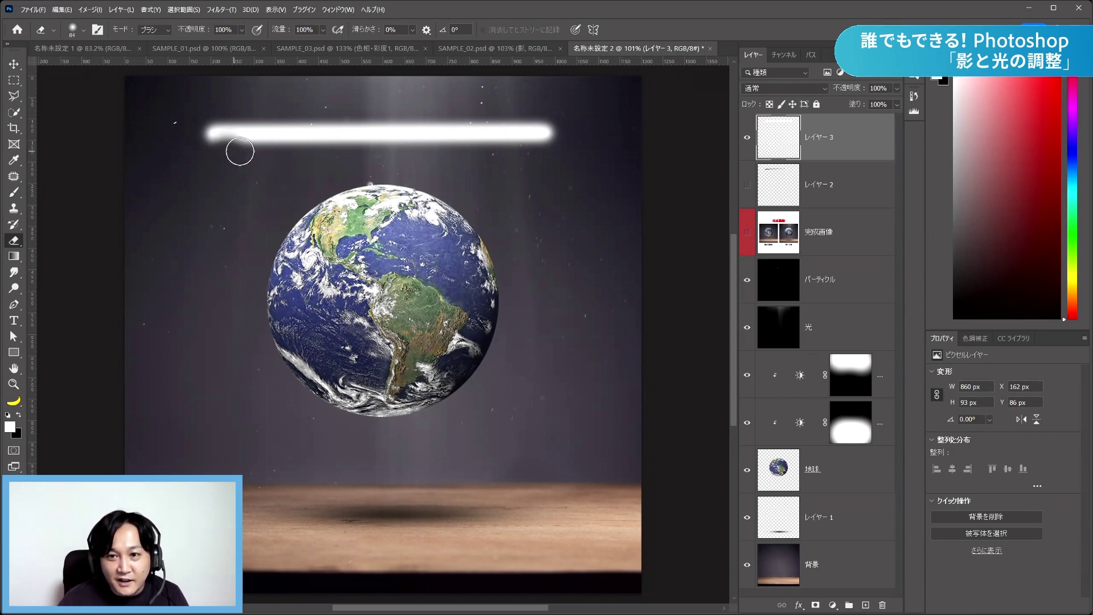
- Erase along the white streak's left end so it tapers into a thin trail
drag(451, 143, 517, 142)
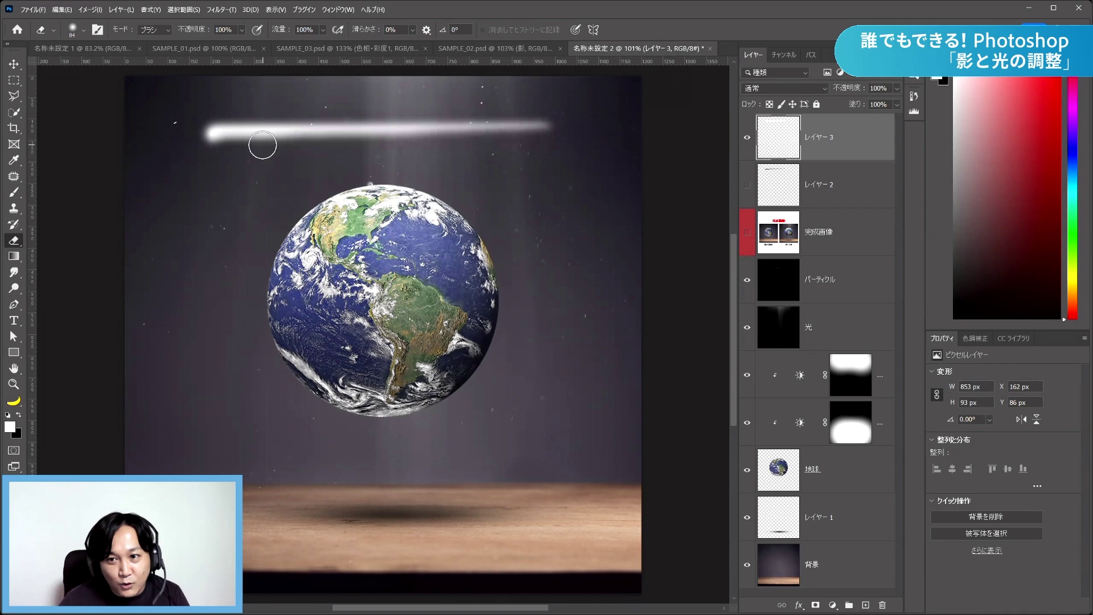